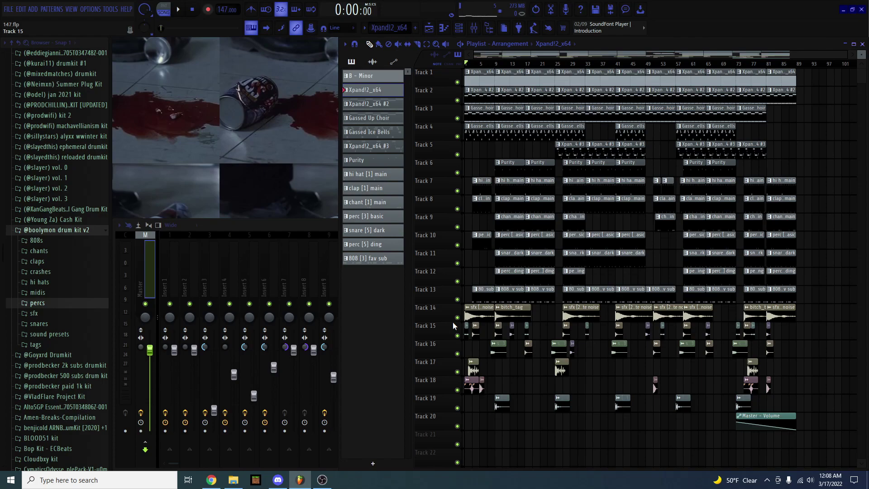
Play the full arrangement from the start of the playlist and stop playback.
ctrl+scroll(451, 271, up, 3)
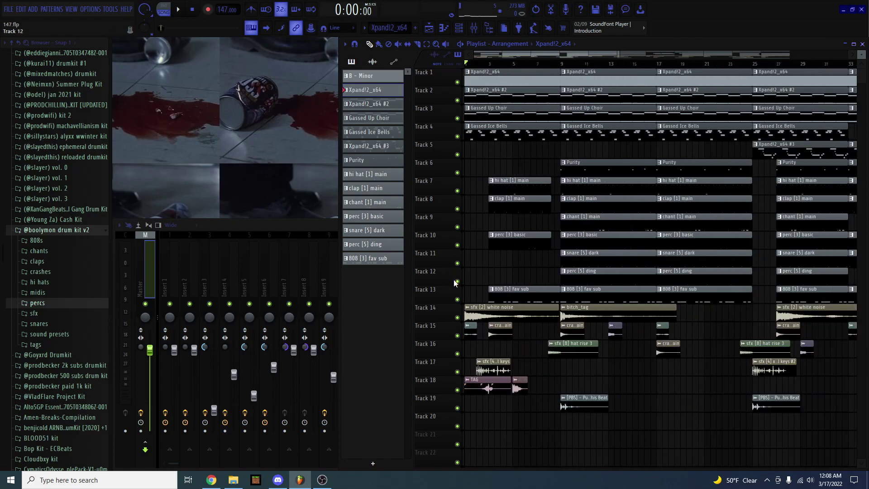
ctrl+scroll(454, 283, up, 2)
key(space)
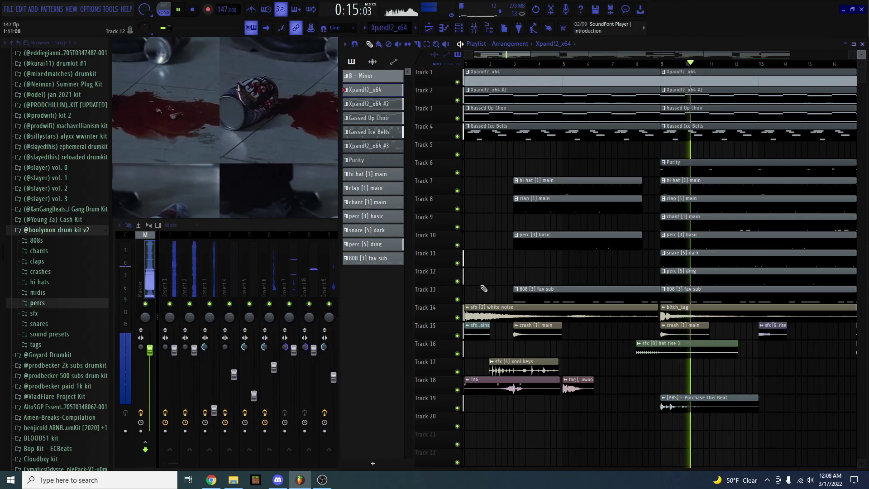
scroll(478, 333, down, 5)
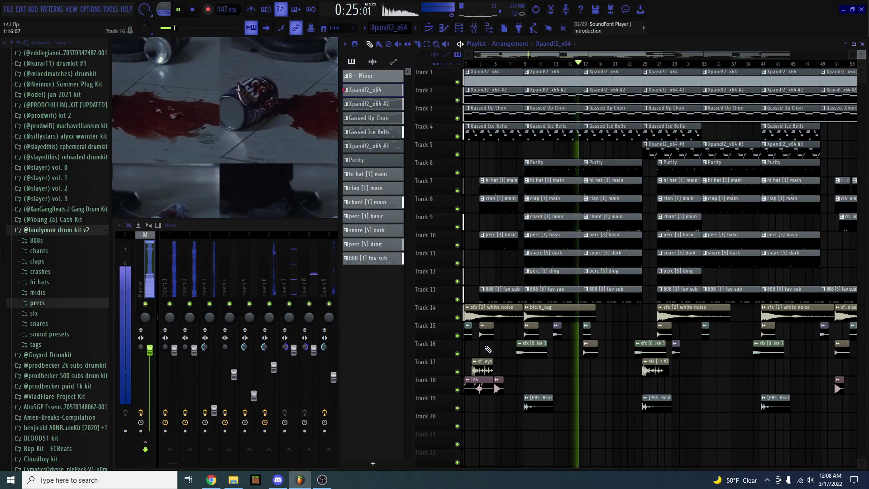
key(space)
scroll(438, 358, up, 5)
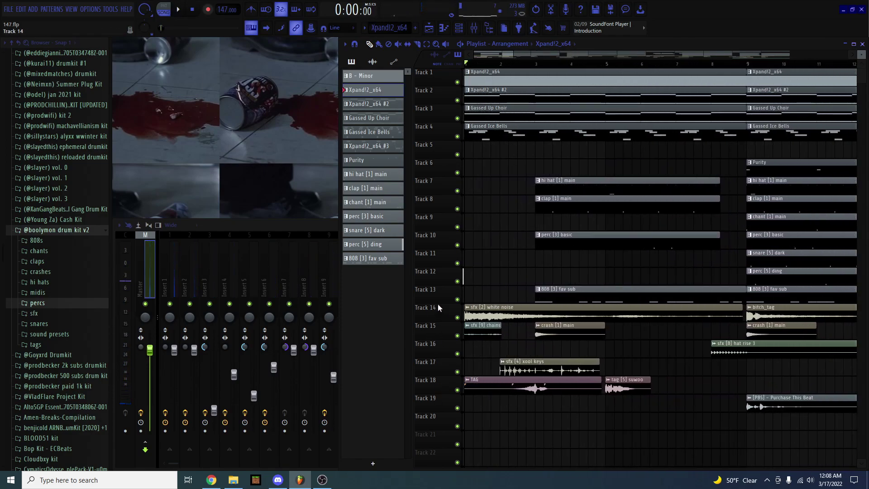
Solo Track 1 in the playlist and show the Xpand!2_x64 notes in the piano roll.
scroll(446, 292, up, 2)
right_click(457, 82)
scroll(477, 151, down, 3)
scroll(462, 105, up, 4)
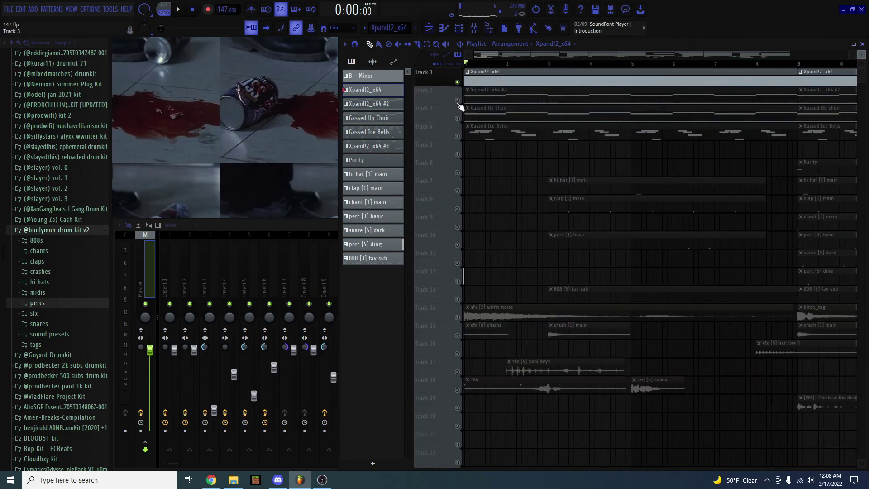
double_click(480, 80)
click(497, 78)
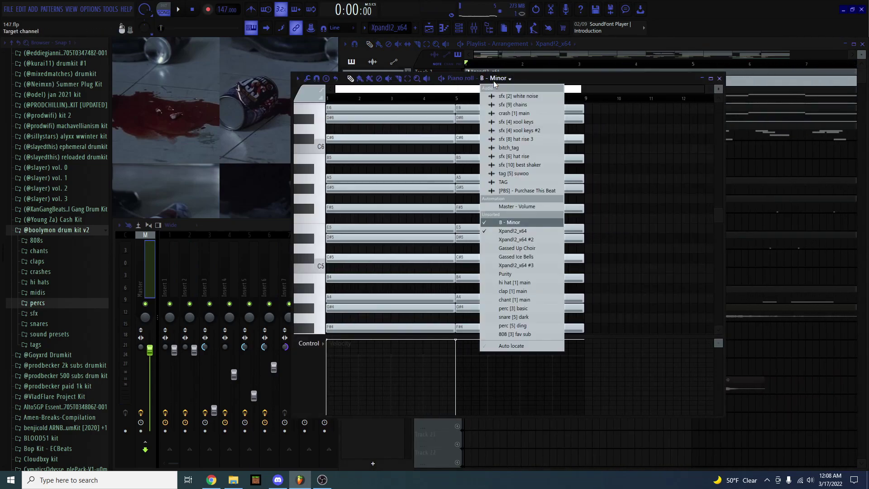
click(511, 231)
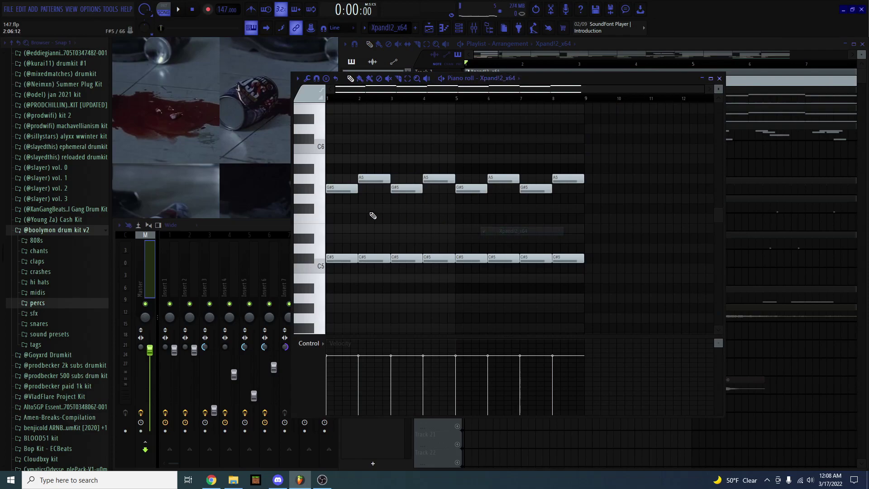
scroll(351, 197, down, 2)
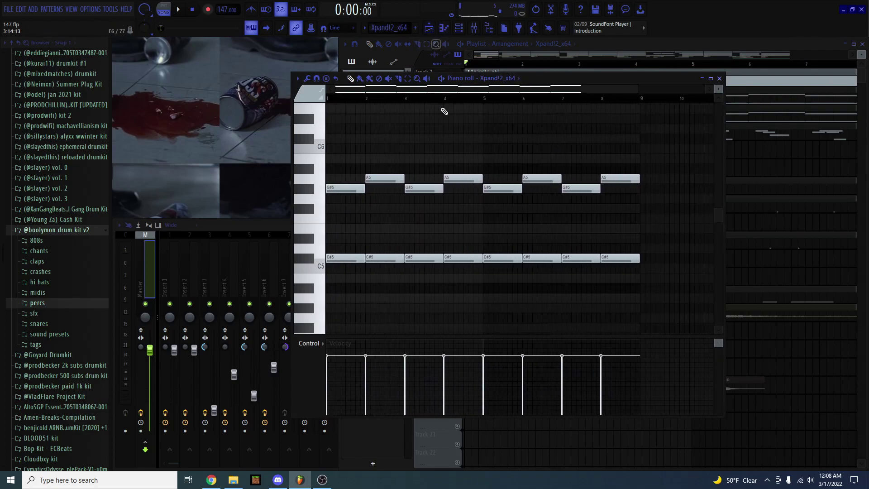
Open the Xpand!2_x64 plugin from the channel rack and audition a note of its Bell Pad sound.
click(460, 29)
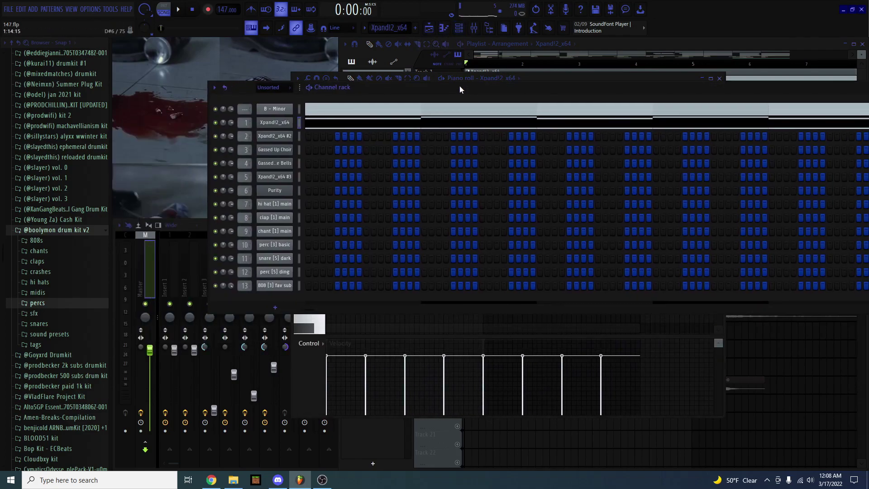
drag(306, 167, 332, 166)
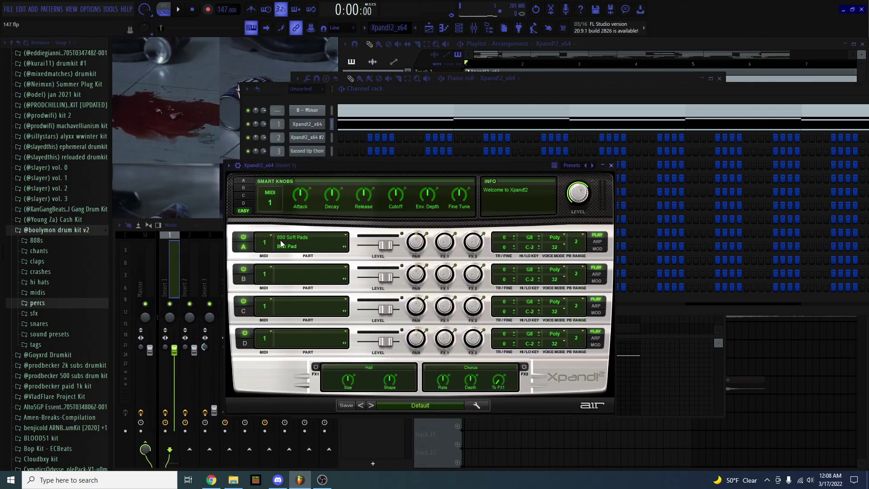
key(y)
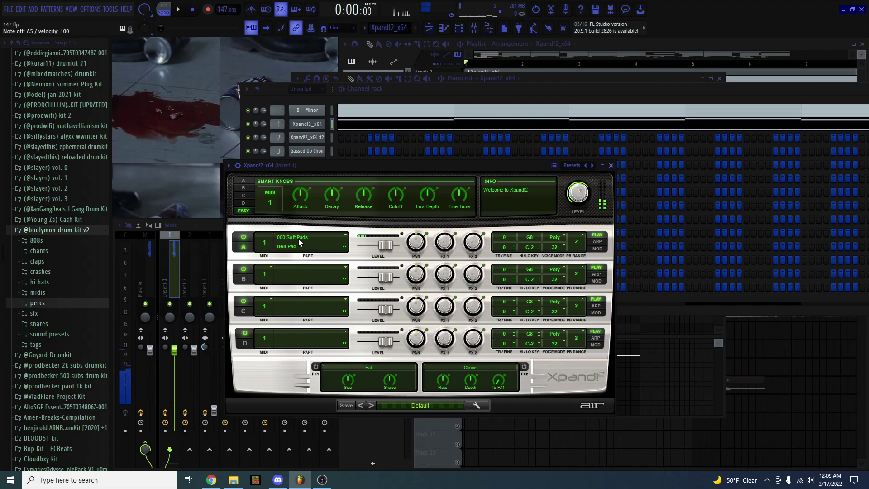
Browse the part A sound categories and the Soft Pads presets in Xpand!2 without choosing one.
click(297, 239)
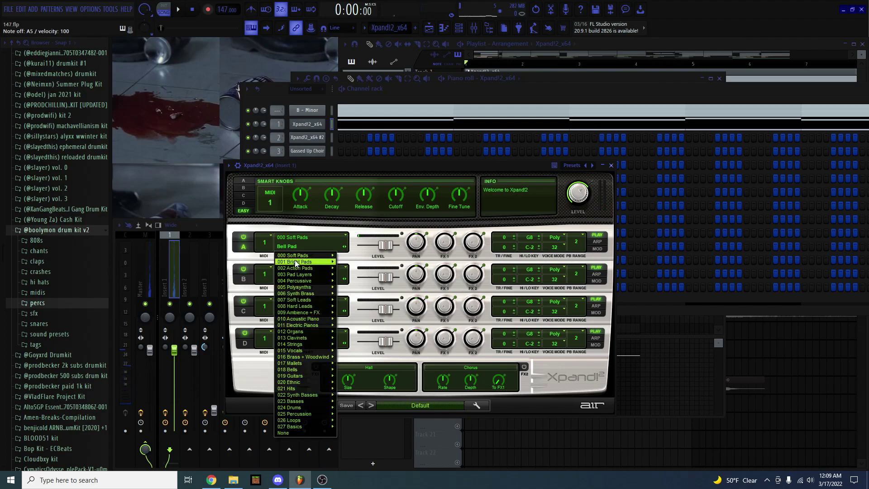
mouse_move(296, 257)
click(277, 208)
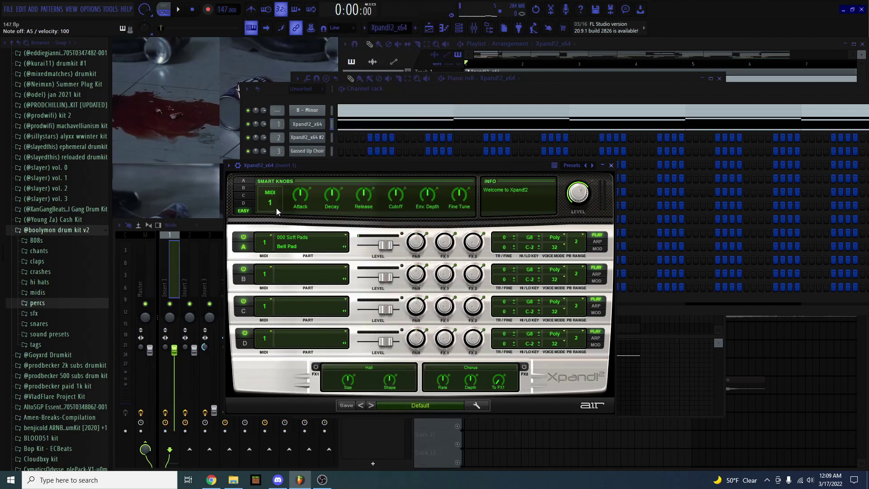
click(421, 404)
mouse_move(393, 307)
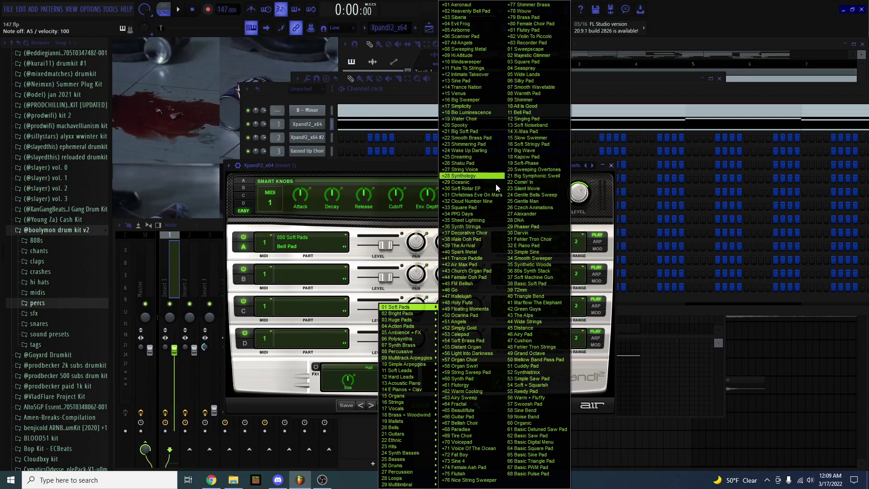
click(379, 166)
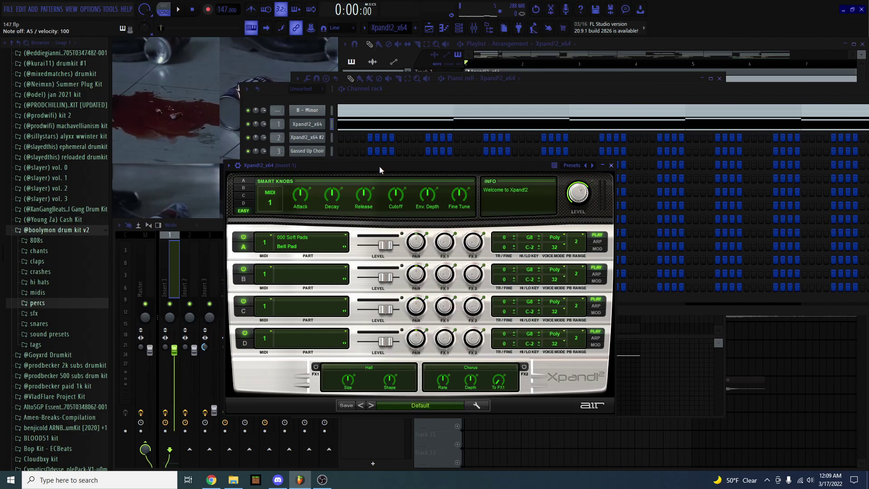
Put the Xpand!2_x64 plugin window away and show its Insert 1 effects in the mixer.
drag(373, 168, 430, 168)
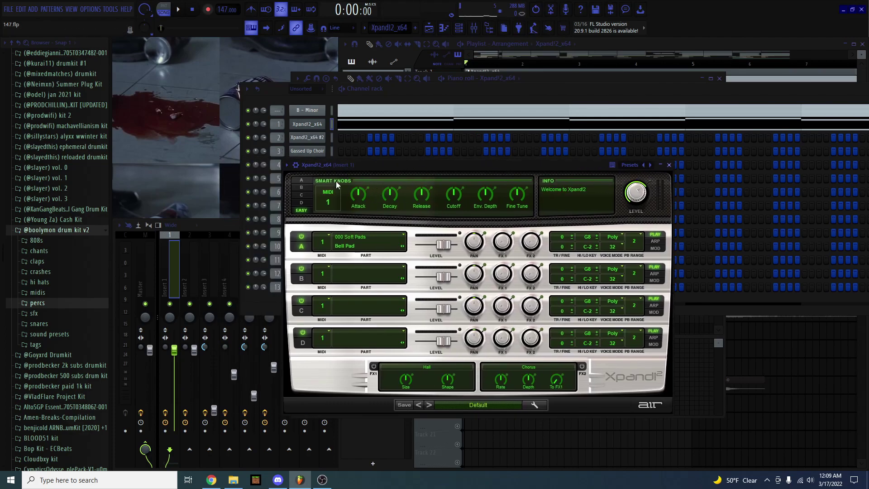
click(320, 130)
drag(303, 123, 312, 127)
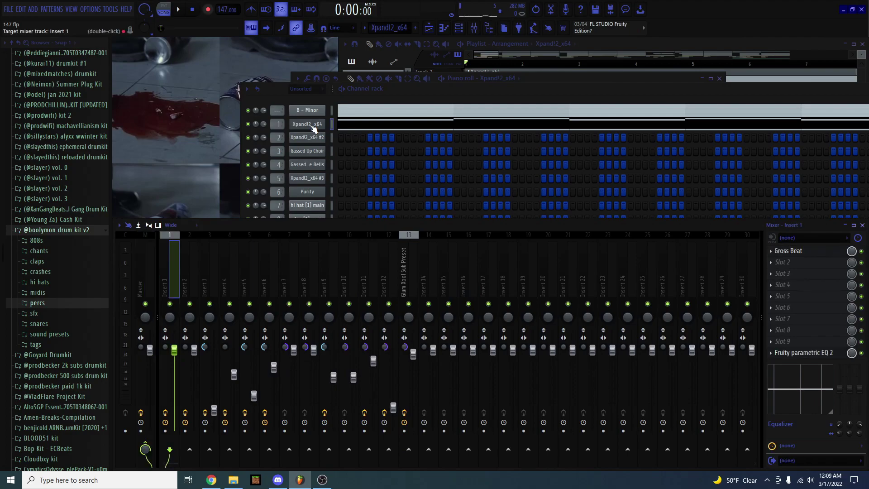
Open the Xpand!2_x64 pattern in the piano roll and play its first chords.
click(345, 126)
scroll(317, 219, down, 3)
key(space)
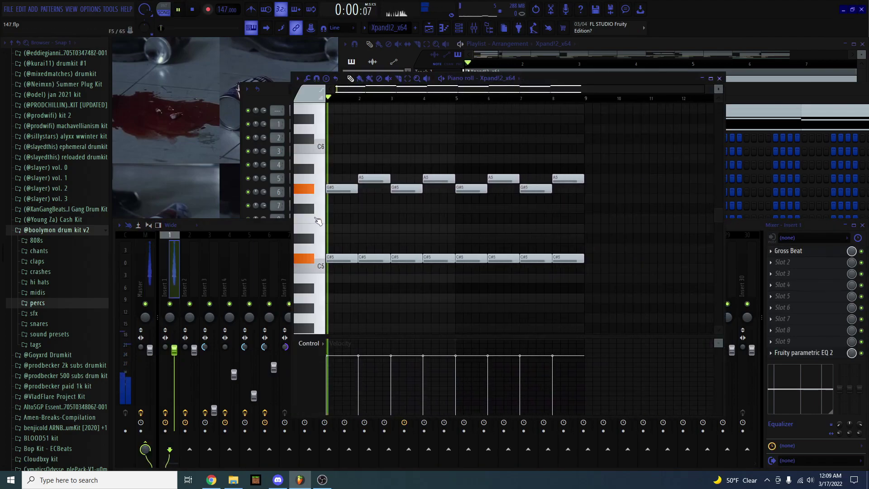
scroll(316, 219, up, 4)
scroll(422, 219, down, 1)
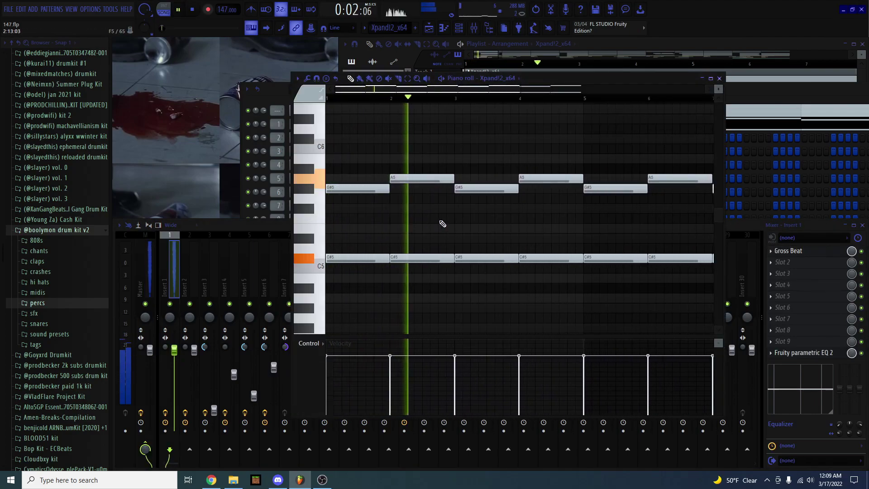
scroll(440, 224, down, 1)
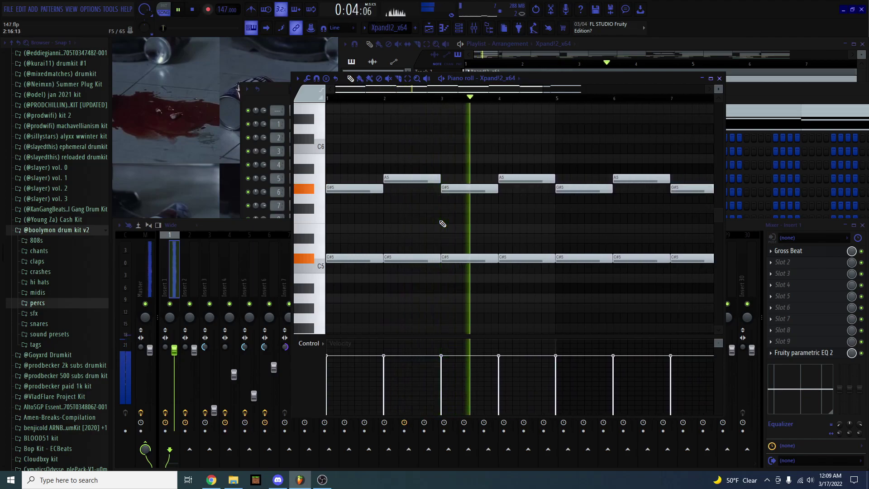
key(space)
Try adding a B4 note below the first Xpand!2_x64 chord, and delete it again.
scroll(437, 226, down, 2)
drag(457, 164, 589, 282)
key(ctrl+d)
scroll(329, 221, up, 4)
scroll(330, 220, up, 4)
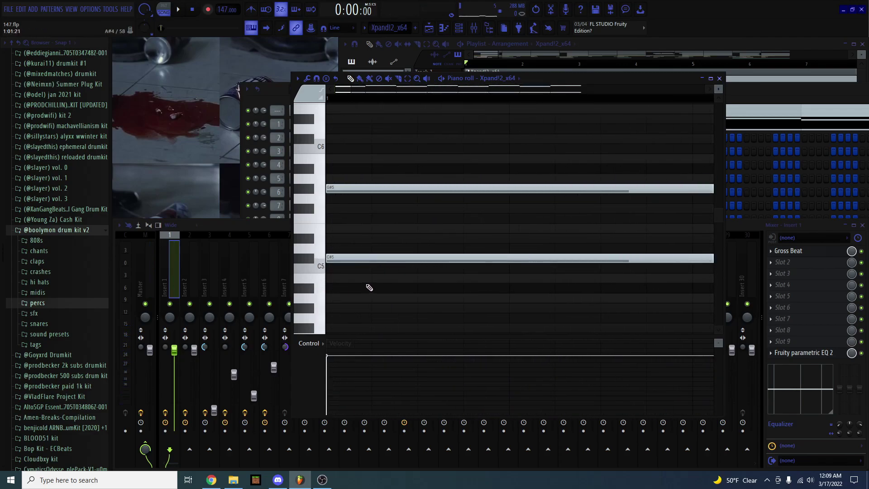
click(351, 277)
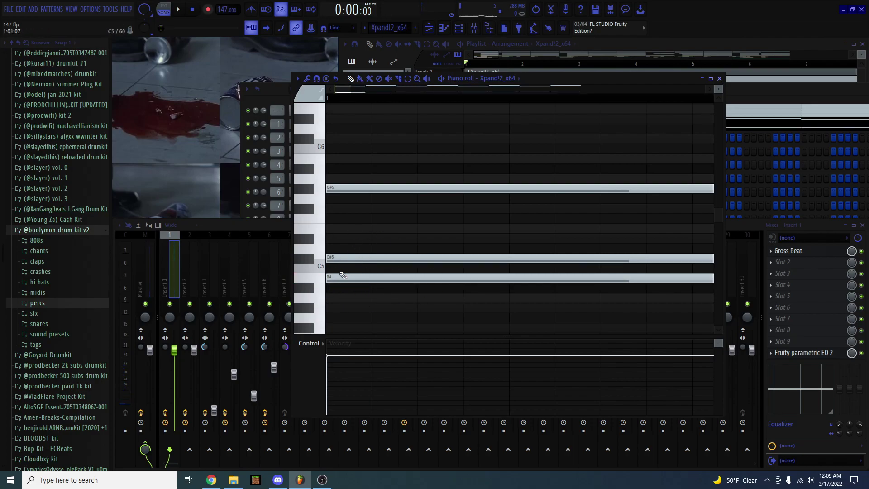
right_click(353, 276)
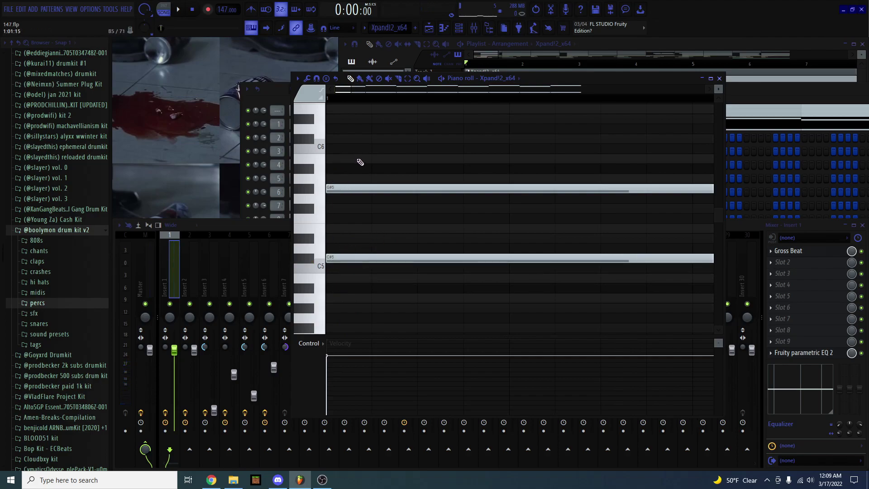
Try adding B5 and C#6 notes above the first chord, and delete them again.
click(329, 160)
right_click(328, 158)
click(331, 140)
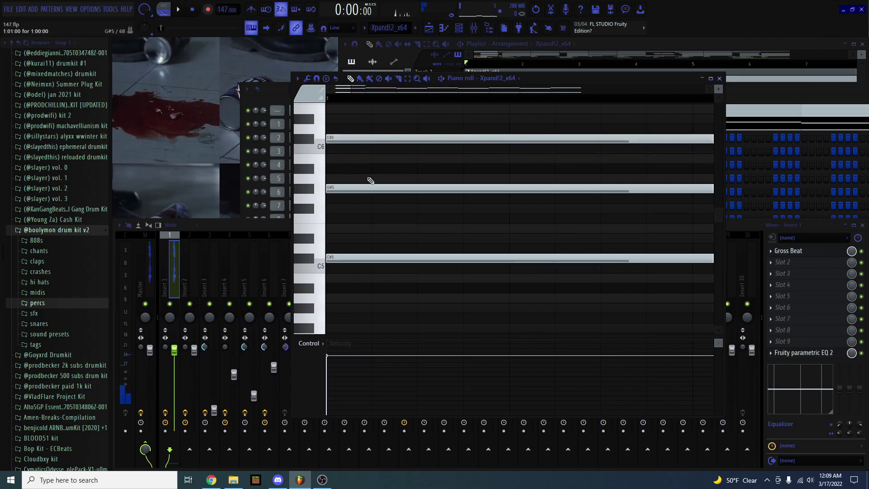
click(379, 139)
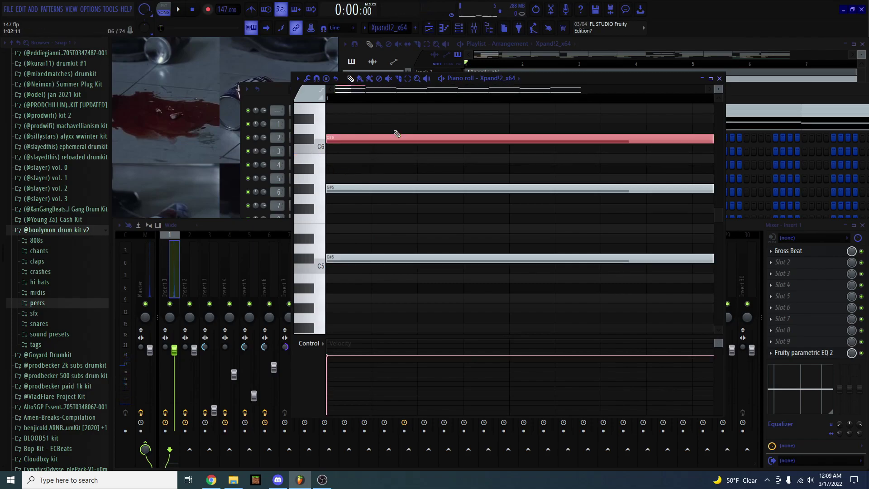
right_click(397, 138)
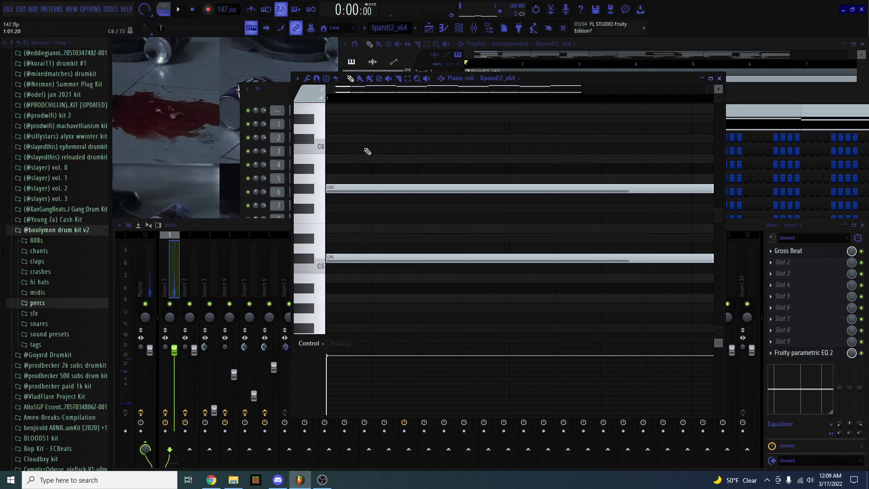
key(ctrl+z)
scroll(370, 130, up, 1)
scroll(362, 140, down, 5)
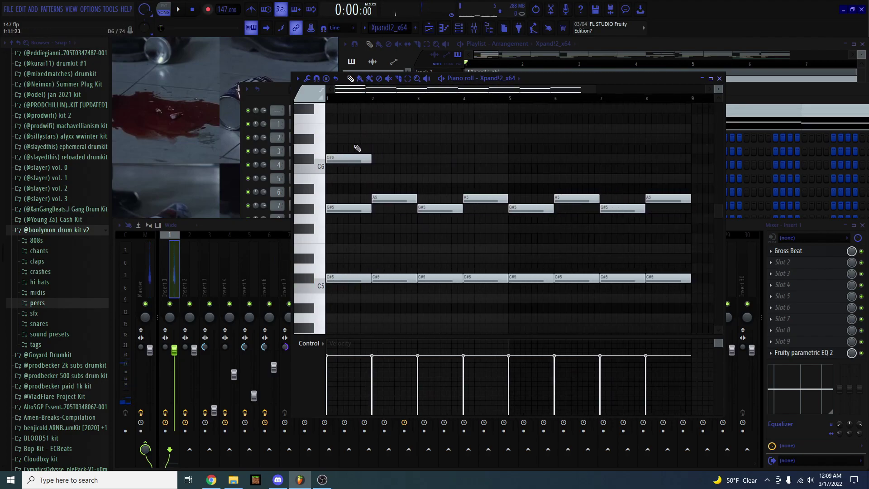
scroll(302, 208, up, 4)
right_click(342, 155)
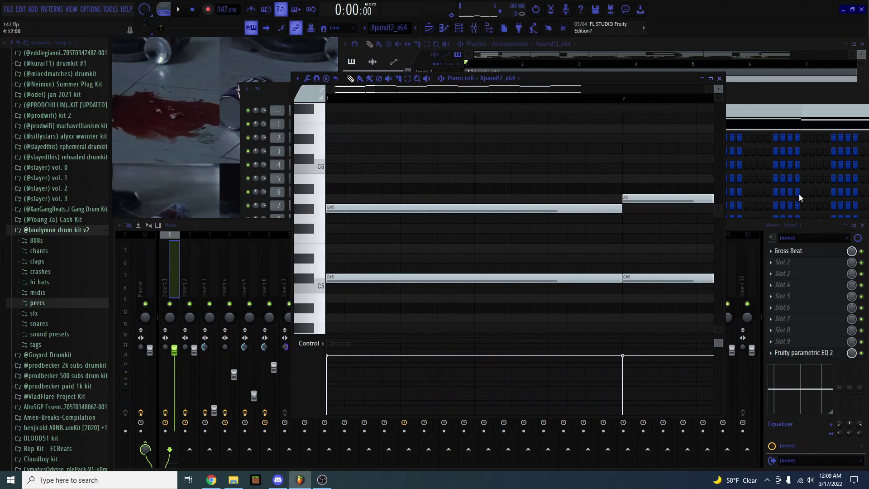
Play the first two chords of the Xpand!2_x64 pattern to hear the change between them.
scroll(527, 207, down, 2)
key(space)
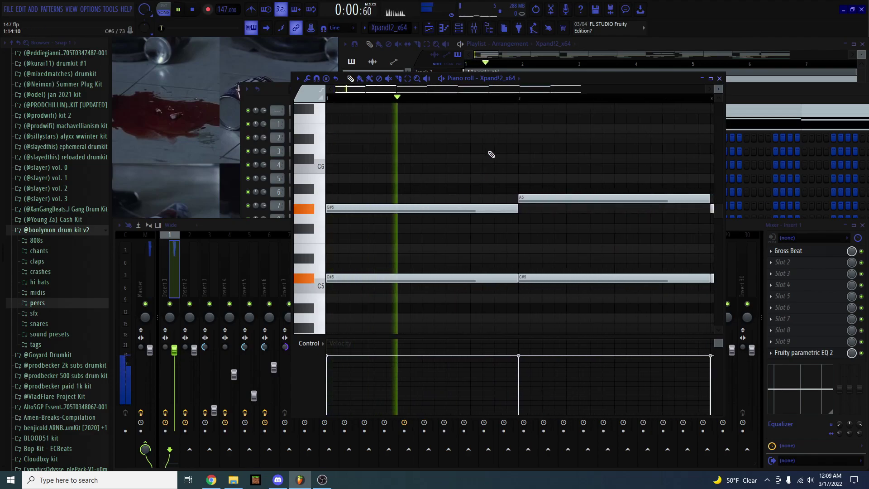
key(space)
click(520, 100)
key(space)
scroll(514, 190, down, 5)
key(space)
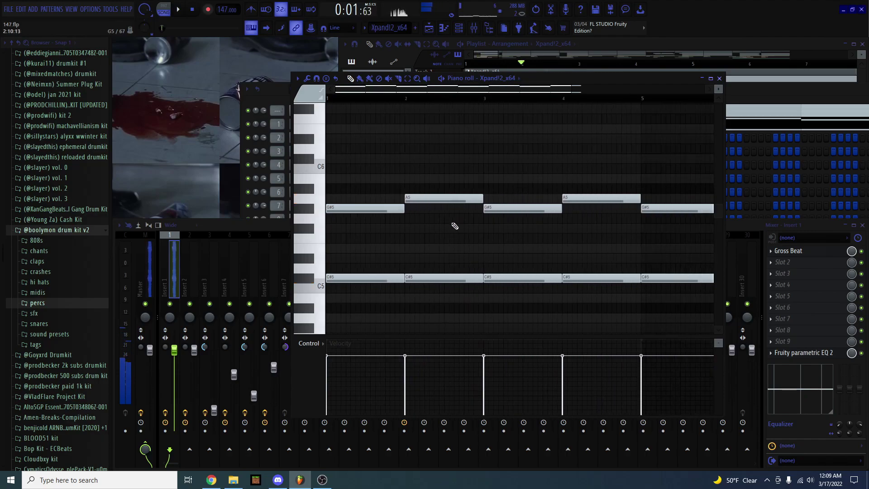
scroll(392, 199, down, 1)
drag(374, 184, 342, 223)
ctrl+click(346, 220)
scroll(335, 224, down, 2)
scroll(325, 226, up, 6)
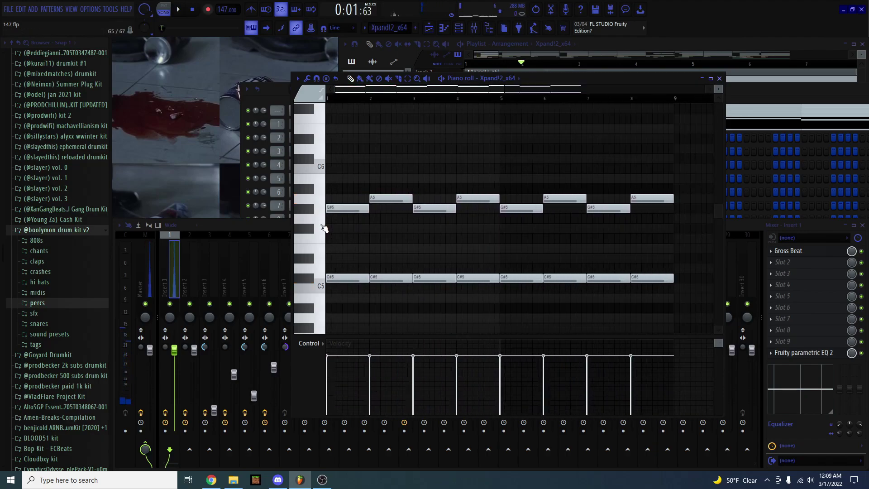
mouse_move(353, 175)
mouse_down()
mouse_move(421, 228)
mouse_move(346, 186)
mouse_up()
ctrl+click(394, 220)
scroll(421, 224, down, 3)
scroll(348, 200, up, 5)
ctrl+click(357, 200)
scroll(373, 204, down, 5)
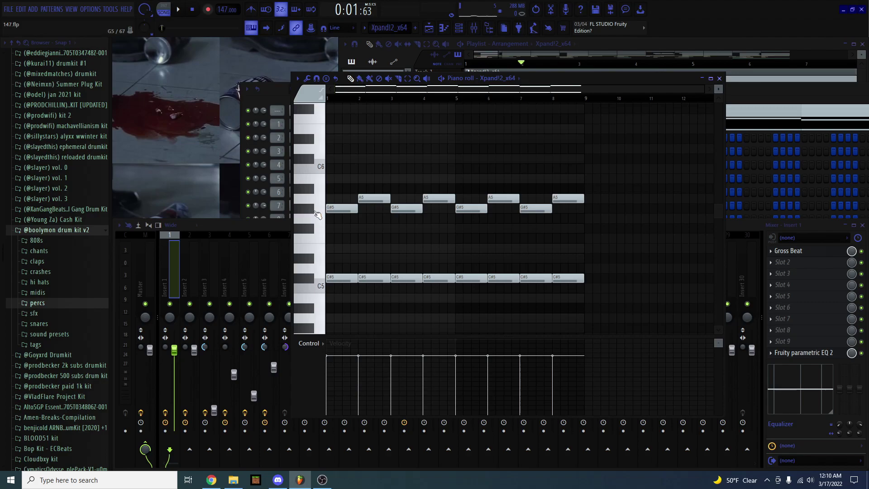
drag(316, 211, 316, 181)
ctrl+click(338, 190)
Close the piano roll, unmute Track 2 in the playlist and open the Xpand!2_x64 #2 plugin.
click(720, 79)
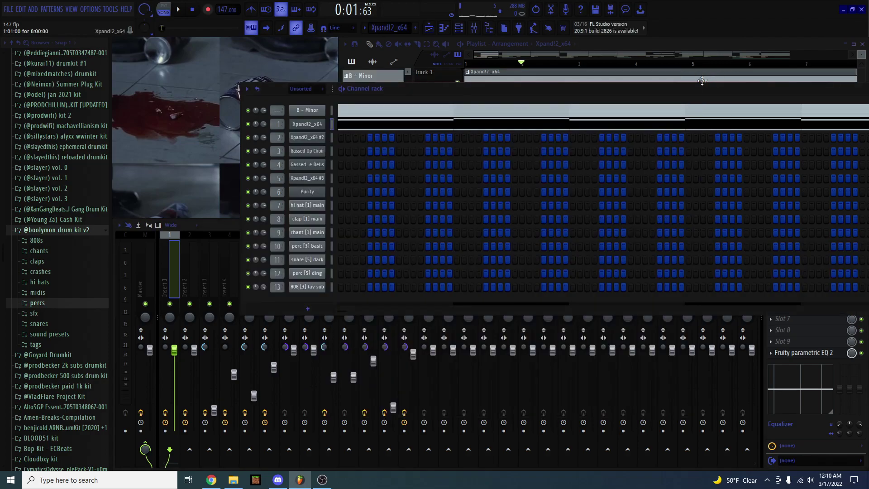
click(466, 64)
click(463, 103)
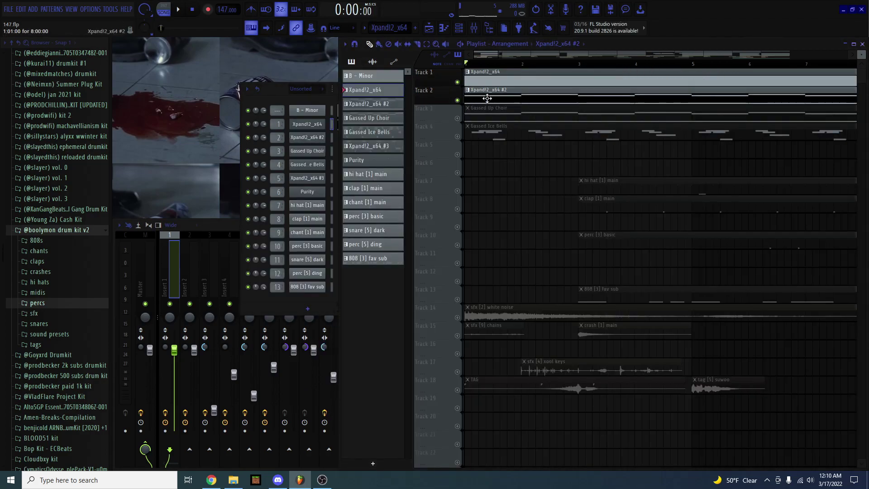
click(307, 137)
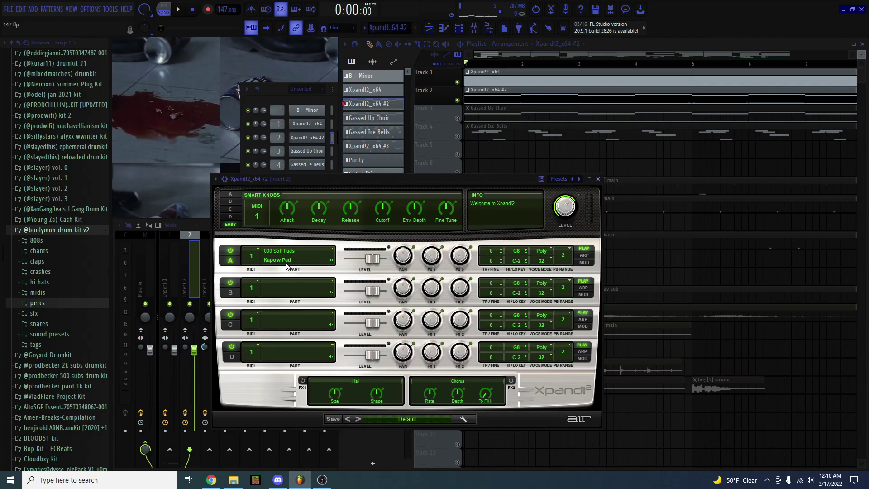
Close the Xpand!2_x64 #2 plugin and play the first two tracks together, bringing up the Insert 2 mixer channel.
click(597, 179)
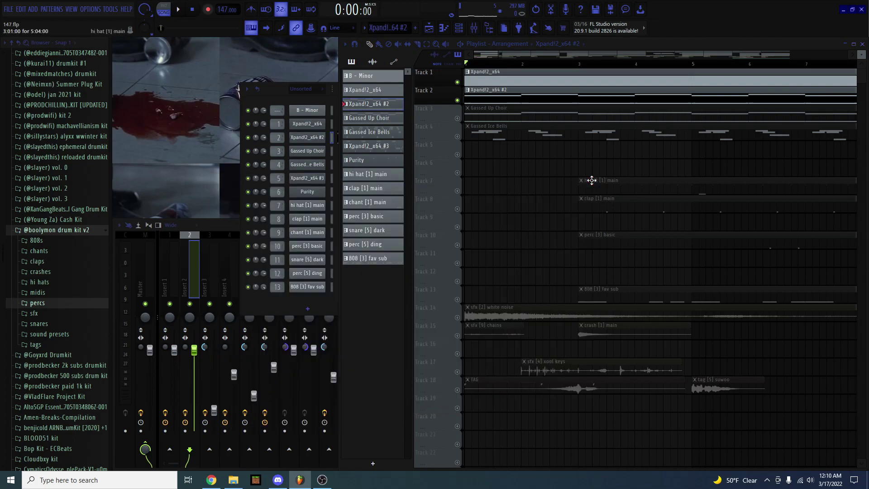
key(space)
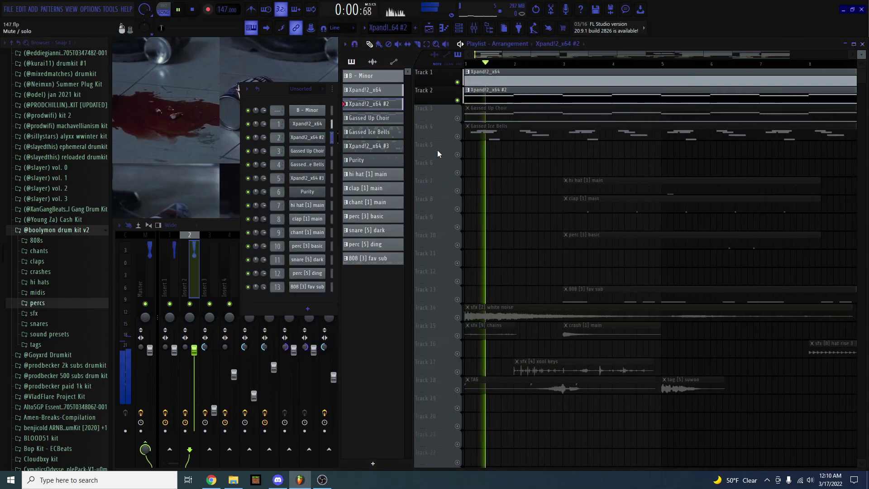
click(192, 280)
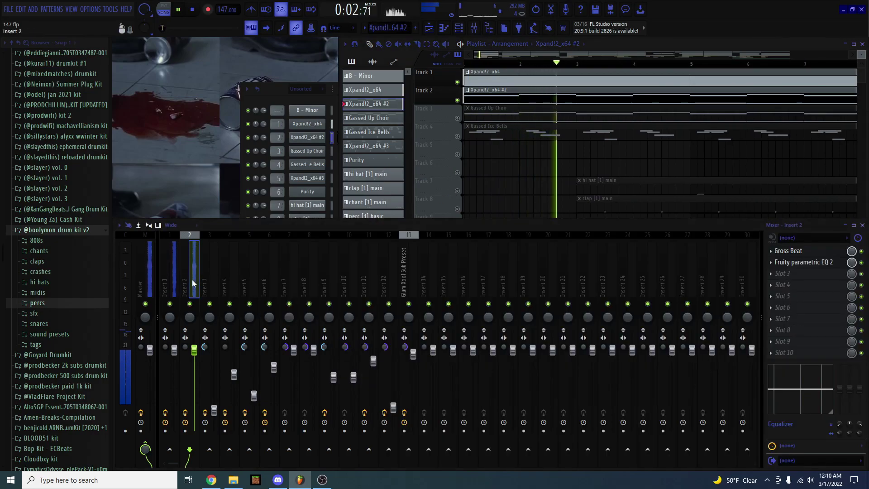
key(space)
Examine the Gross Beat effect on mixer Insert 2 and on Insert 1, closing each effect window.
click(788, 251)
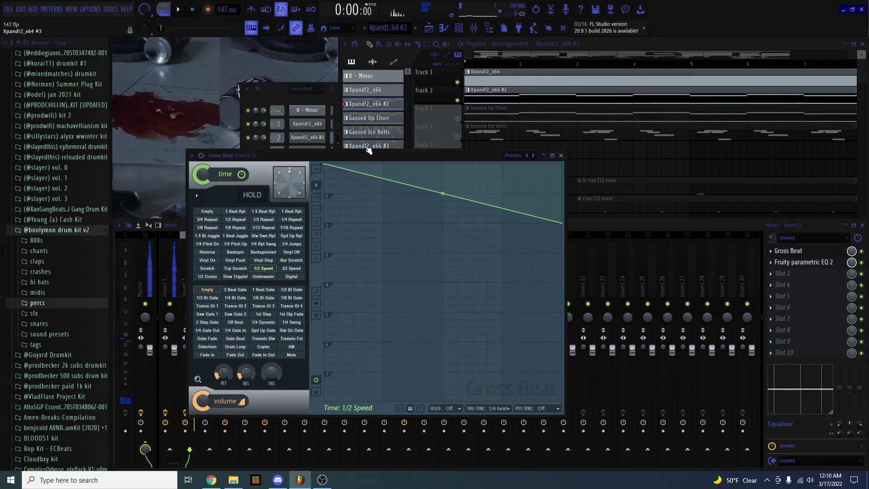
click(552, 157)
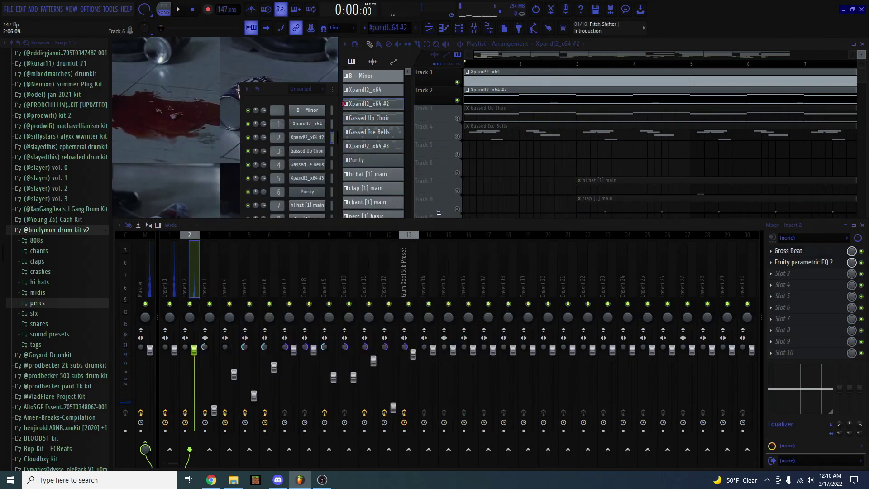
click(178, 285)
click(795, 253)
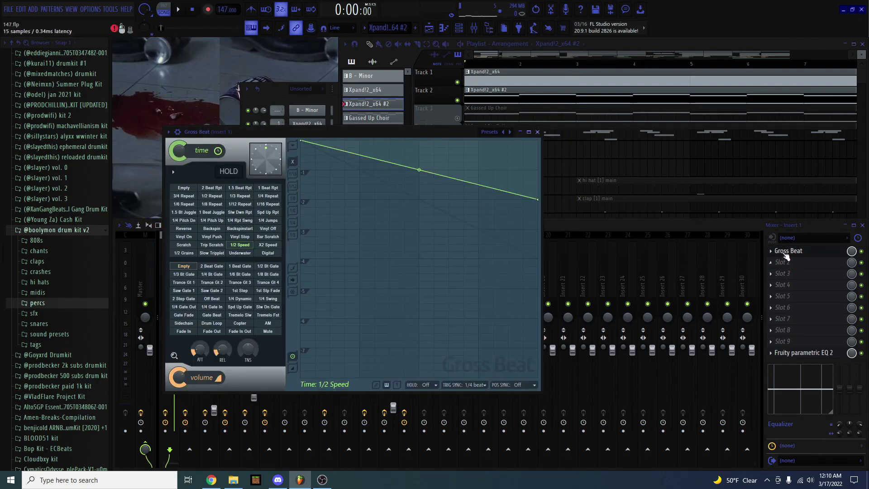
click(804, 255)
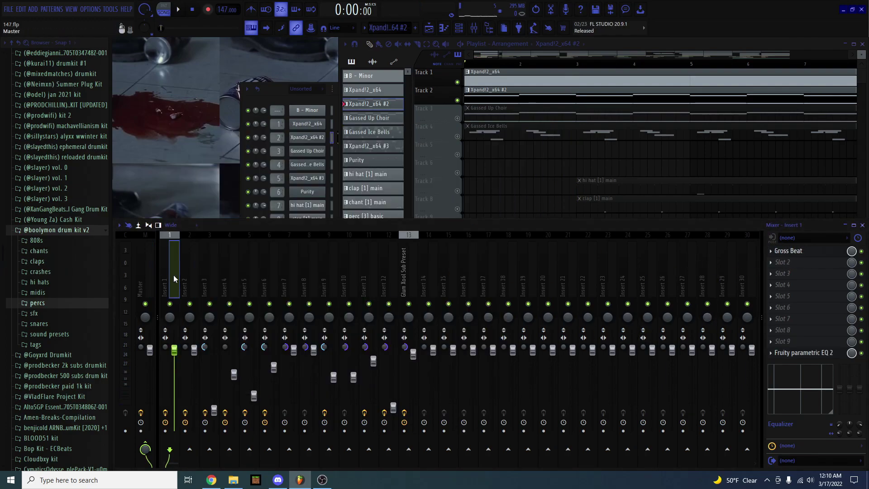
Reselect mixer Insert 2 and play the opening of the two Xpand!2 tracks in the playlist again.
click(194, 276)
ctrl+click(596, 179)
key(space)
scroll(428, 141, up, 2)
key(space)
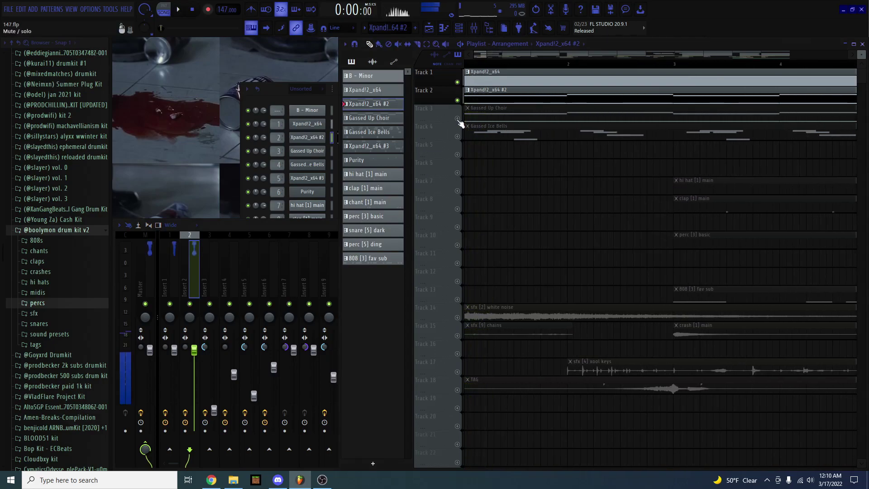
Unmute Track 3 in the playlist and check the Gassed Up Choir sound in its Nexus plugin, closing the plugin again.
click(458, 118)
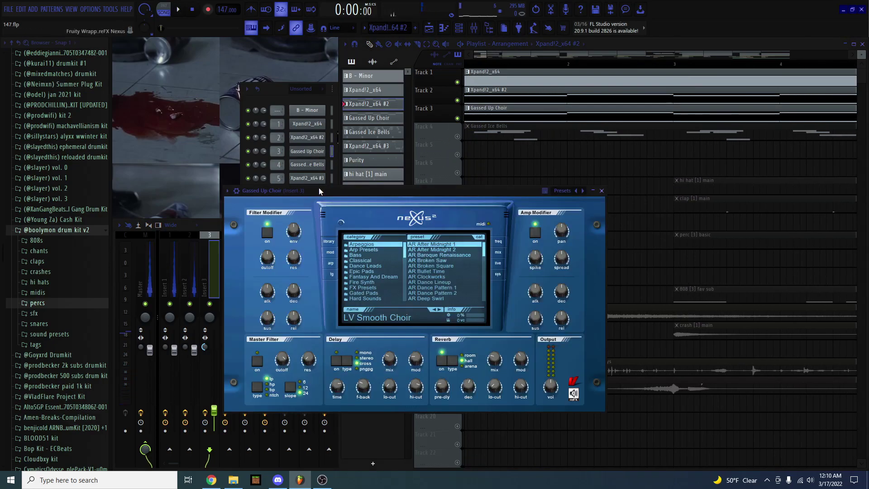
drag(319, 188, 308, 176)
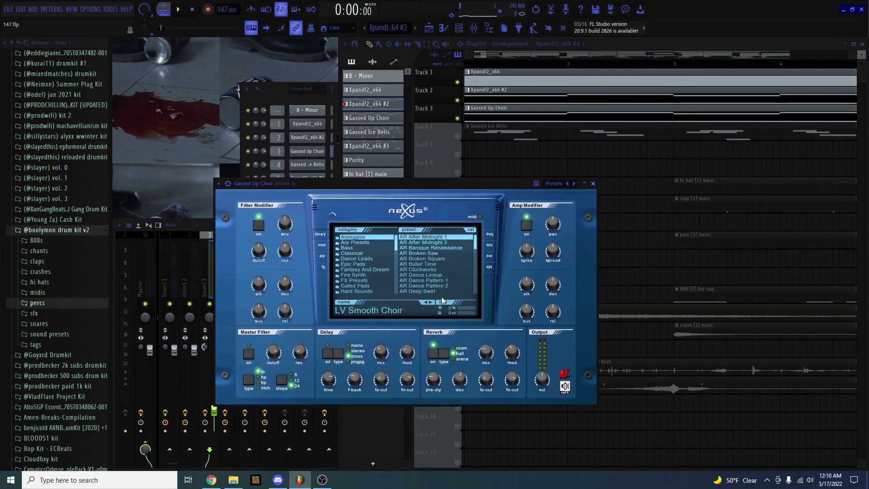
click(593, 183)
Play the first three tracks together to hear the choir layered over the two pads.
key(space)
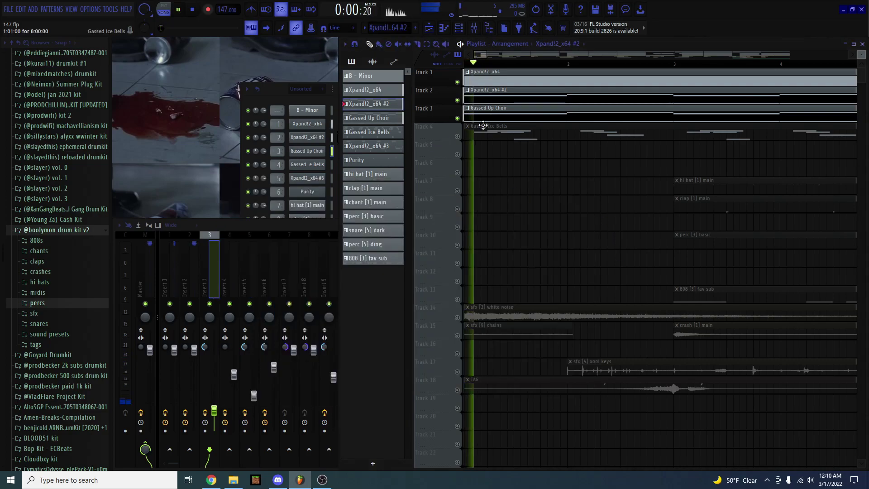
scroll(457, 168, down, 5)
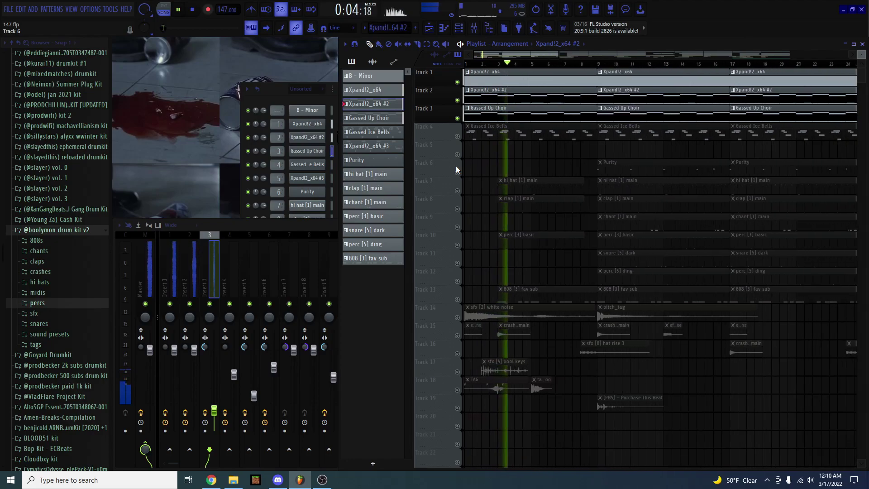
scroll(454, 164, up, 2)
scroll(455, 167, down, 1)
key(space)
scroll(464, 137, up, 2)
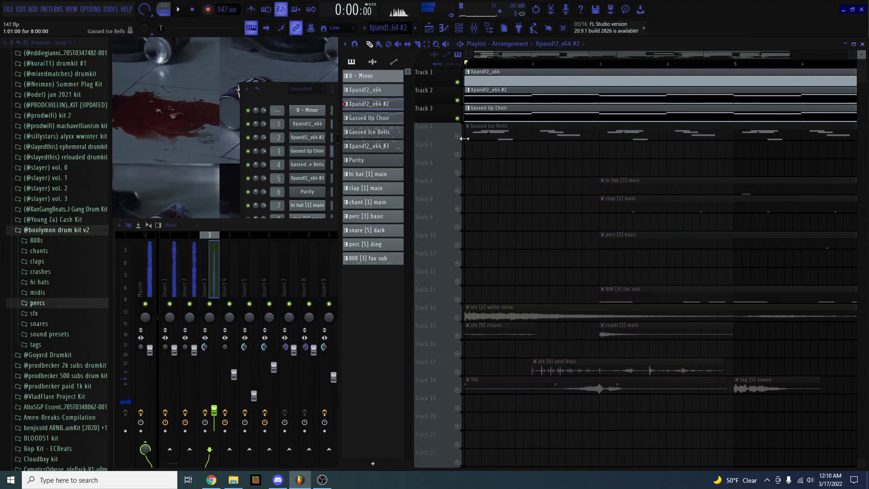
Solo Track 4 in the playlist and open the Gassed Ice Bells pattern in the piano roll.
right_click(457, 136)
scroll(476, 128, up, 2)
double_click(476, 129)
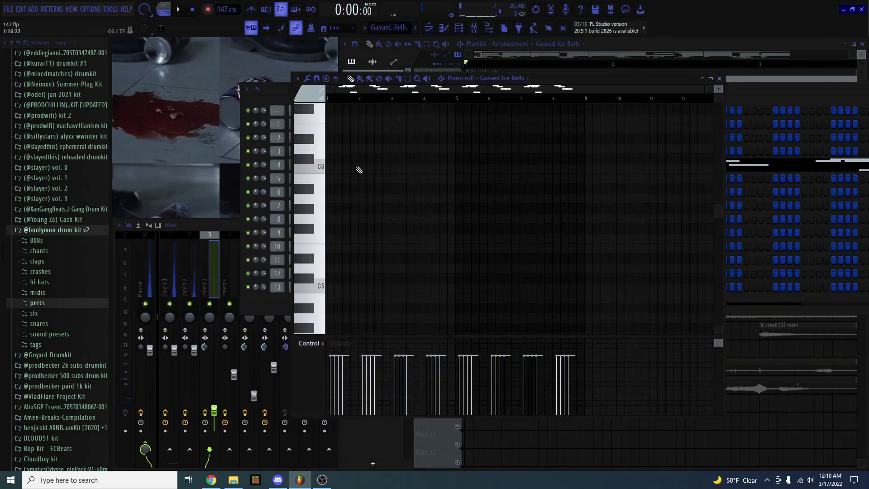
Play the Gassed Ice Bells melody on its own and follow its notes in the piano roll.
scroll(353, 204, up, 8)
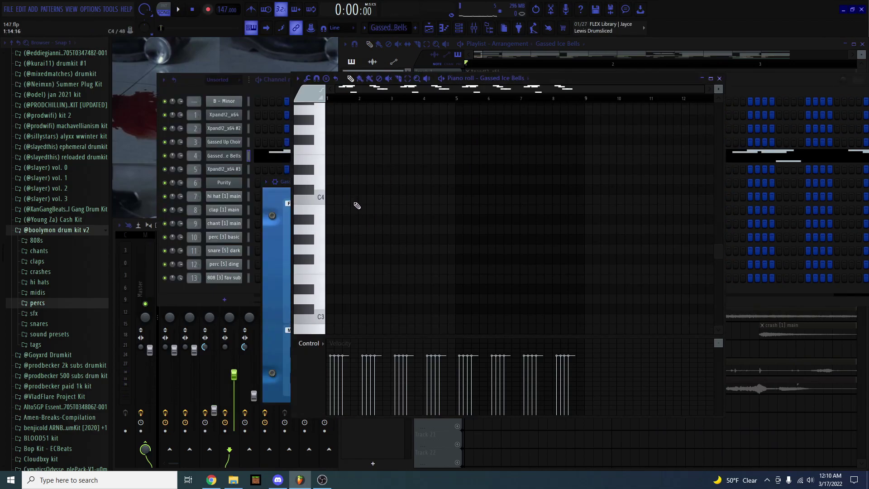
key(space)
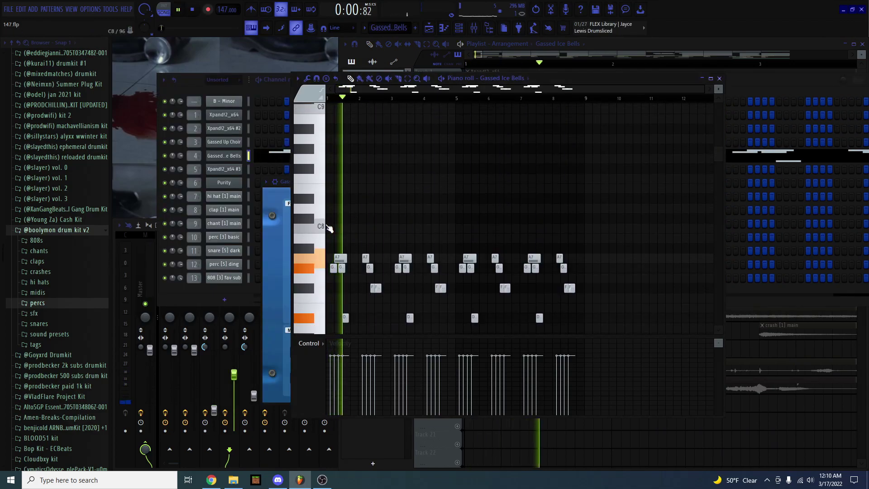
scroll(329, 230, down, 2)
scroll(329, 231, up, 2)
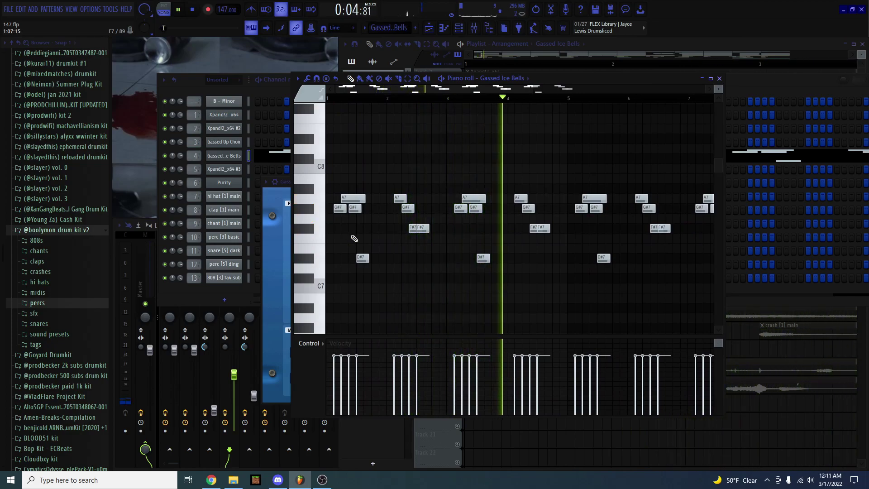
key(space)
scroll(355, 239, down, 4)
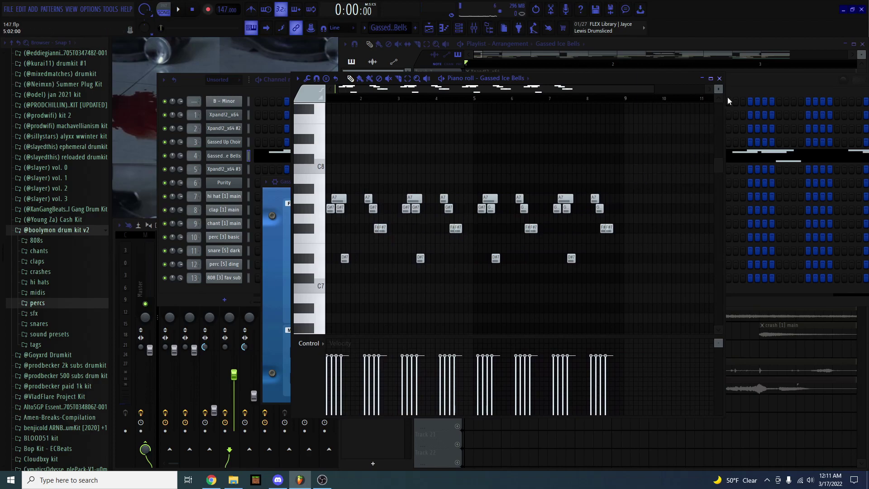
Close the piano roll and the Gassed Ice Bells Nexus plugin, and open the notes of the Xpand!2_x64 #3 channel.
click(720, 79)
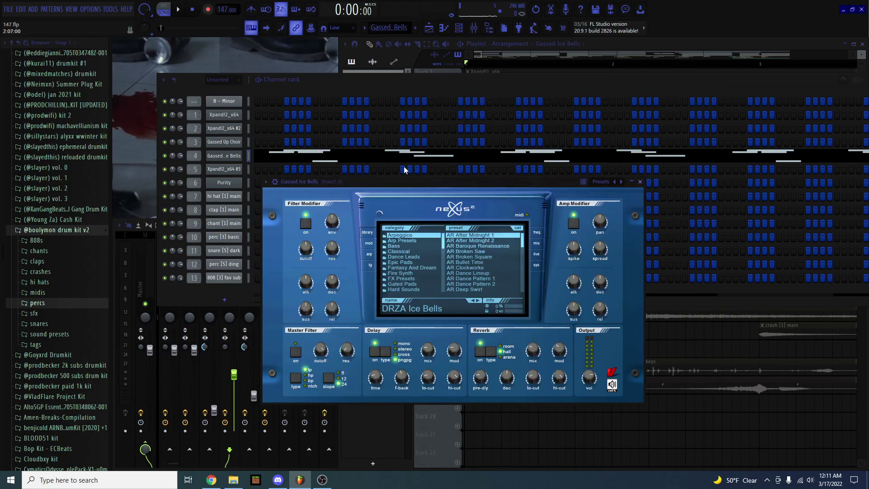
click(640, 182)
scroll(394, 29, down, 1)
click(286, 170)
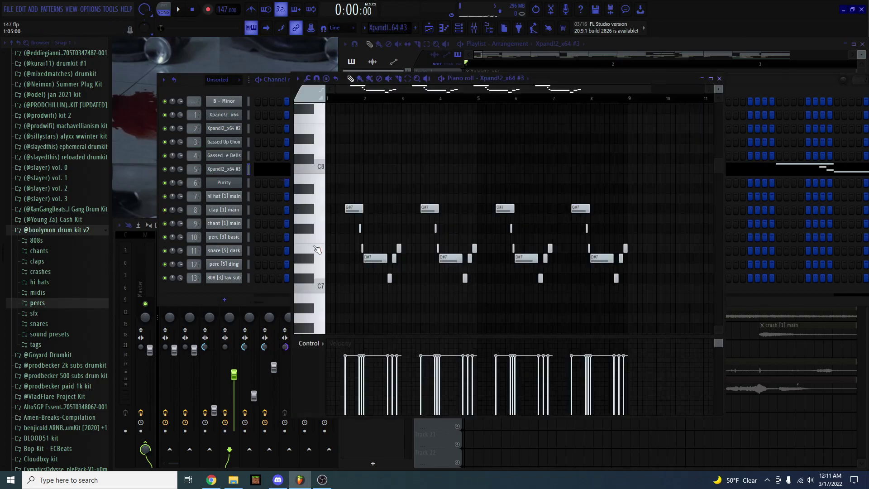
Solo Track 5 in the playlist and find the Xpand!2_x64 #3 clip at bar 25.
click(697, 422)
scroll(702, 412, down, 2)
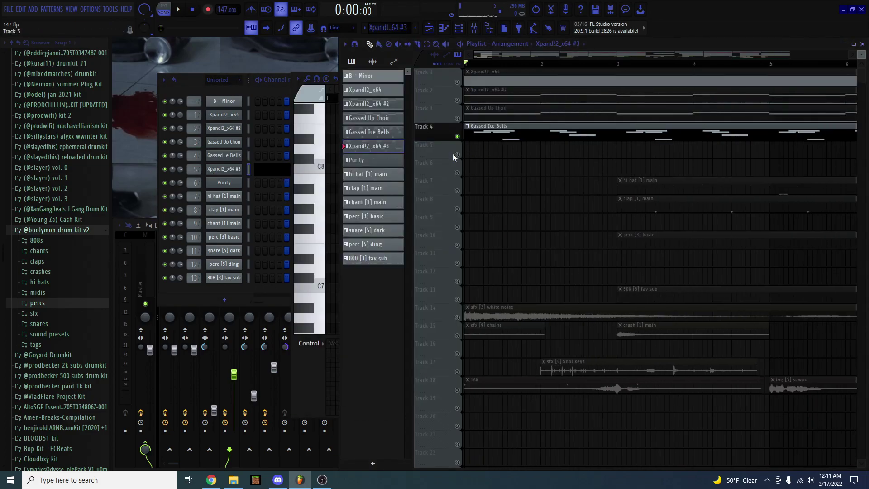
right_click(457, 155)
scroll(546, 146, down, 5)
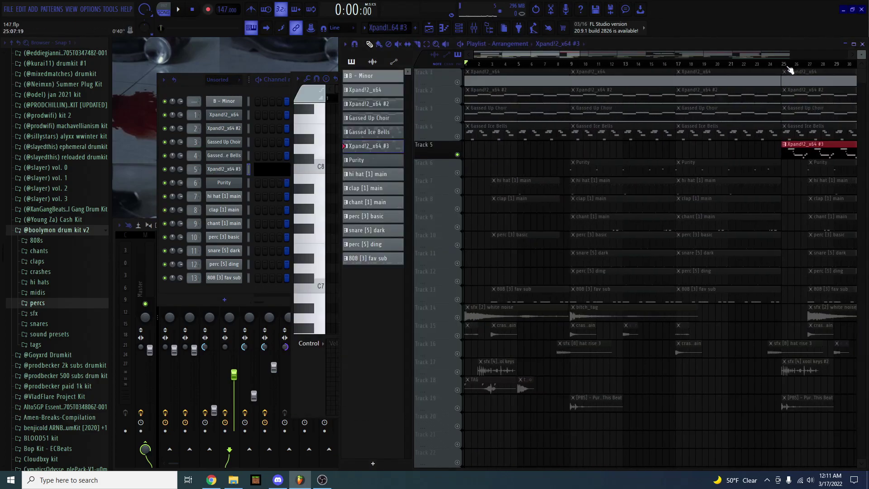
Check the preset in the Xpand!2_x64 #3 plugin, close it and reopen the channel's piano roll.
click(233, 170)
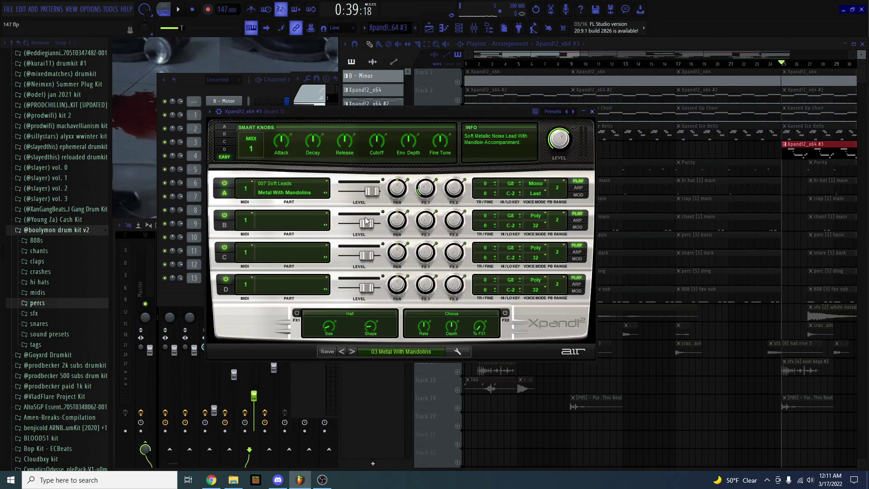
click(591, 112)
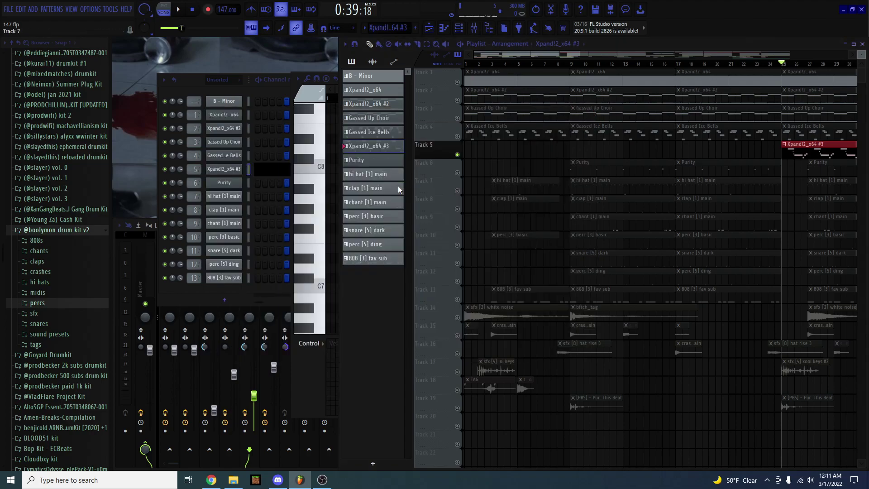
click(262, 179)
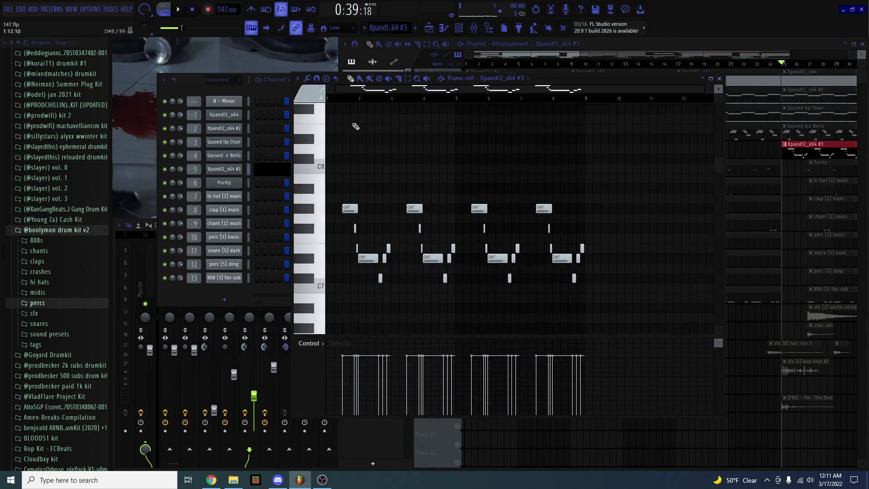
Play the Xpand!2_x64 #3 melody from its first notes and follow it in the piano roll.
click(346, 98)
key(space)
scroll(339, 136, up, 4)
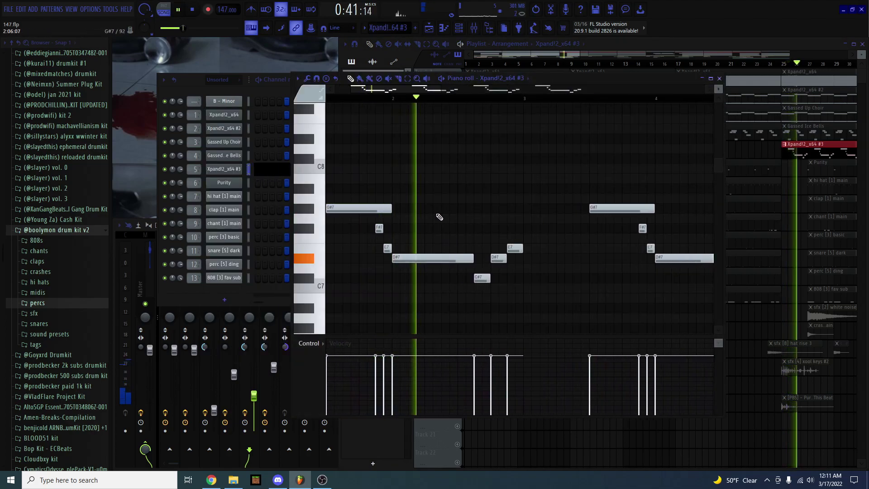
scroll(446, 221, down, 2)
scroll(444, 271, down, 1)
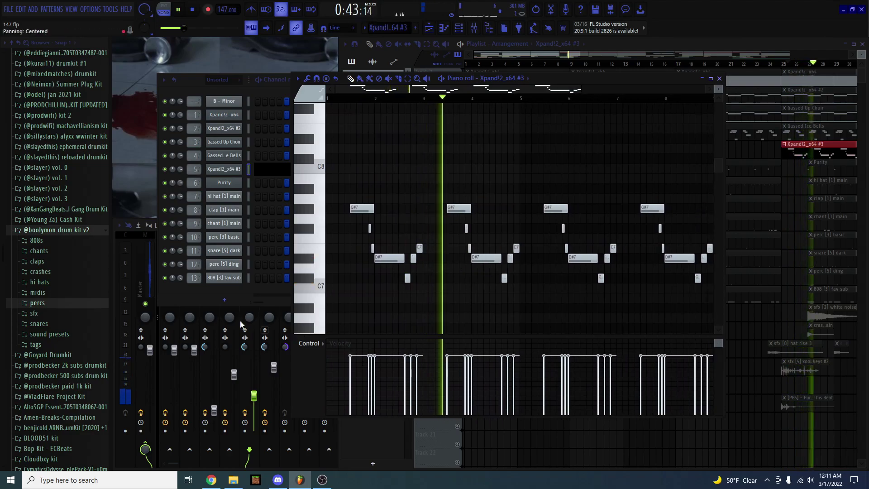
key(space)
Examine the effects on mixer Insert 5, including Fruity Reeverb 2 and the Fruity Love Philter settings.
click(147, 286)
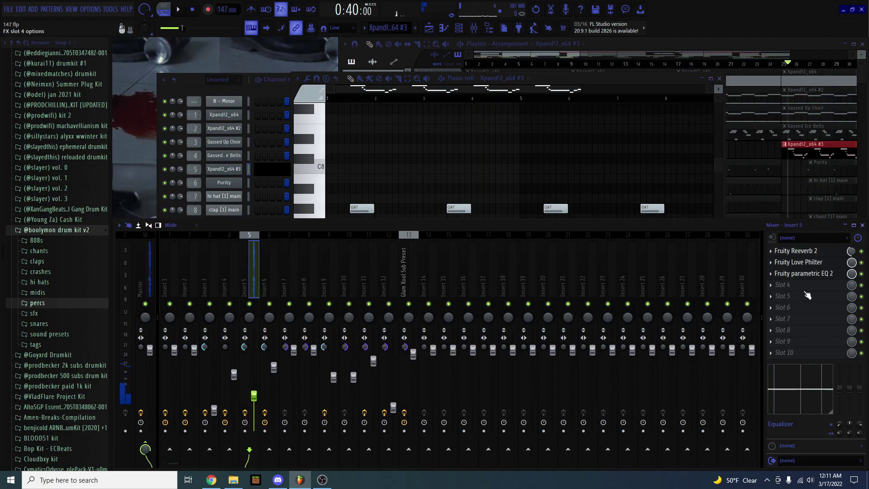
click(814, 251)
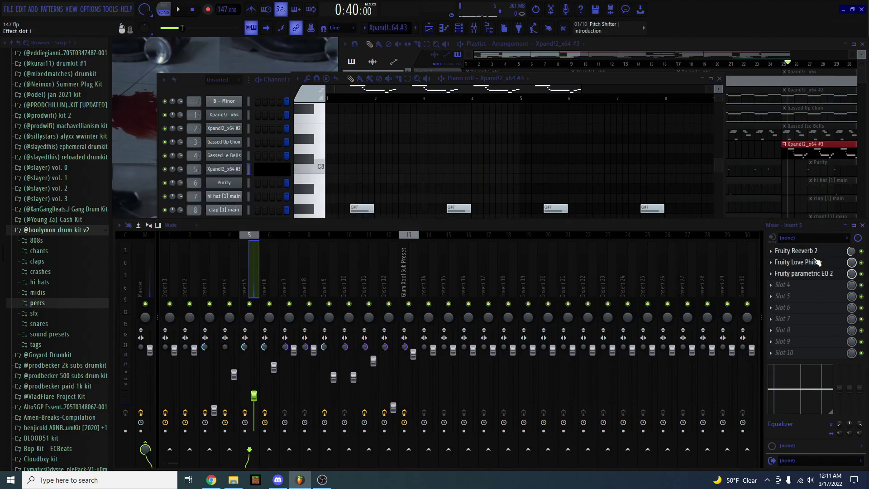
click(810, 262)
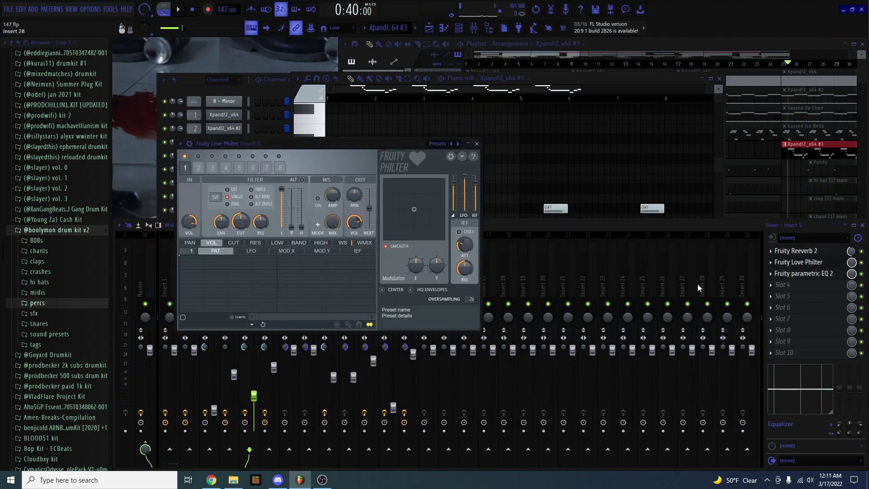
click(827, 265)
Return to the playlist, unmute Track 6 and open the Purity pattern in the piano roll.
click(732, 161)
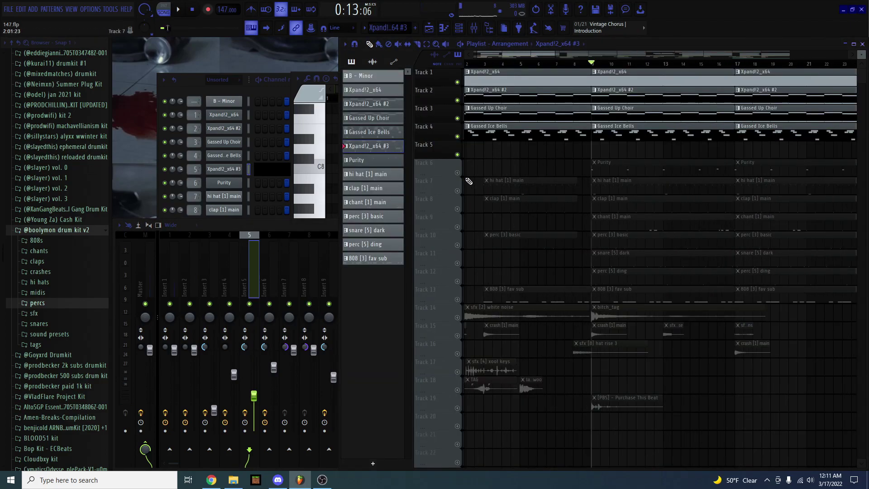
click(457, 172)
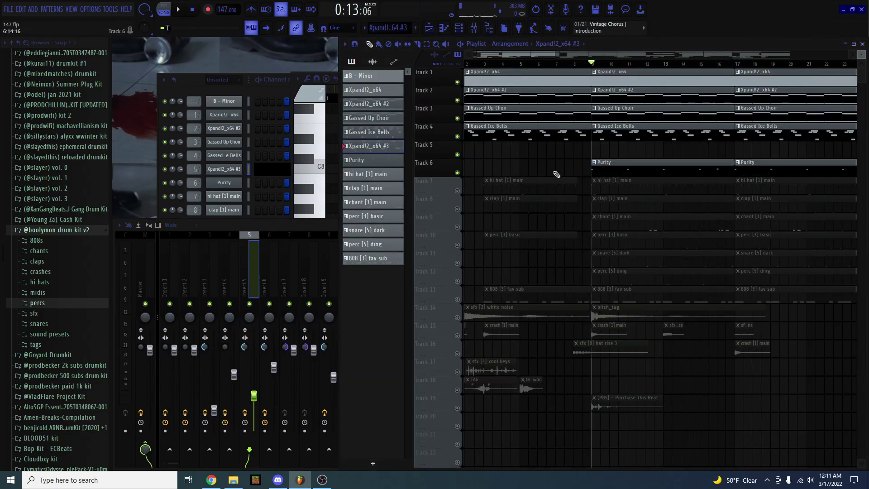
double_click(609, 168)
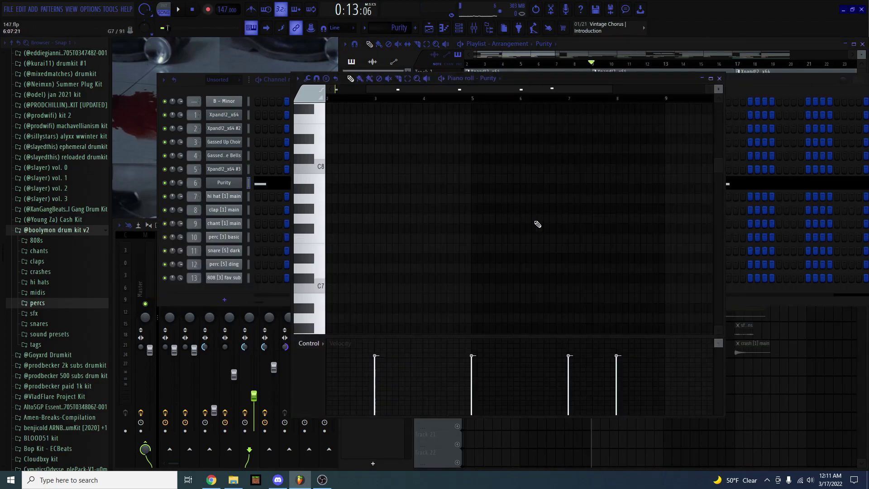
Solo the Purity channel and check the preset in its plugin, closing the plugin again.
right_click(167, 183)
click(233, 182)
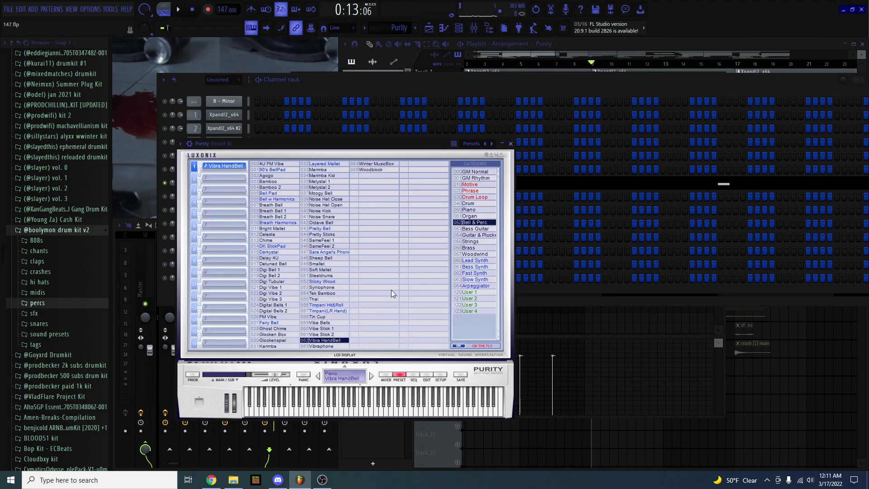
click(511, 143)
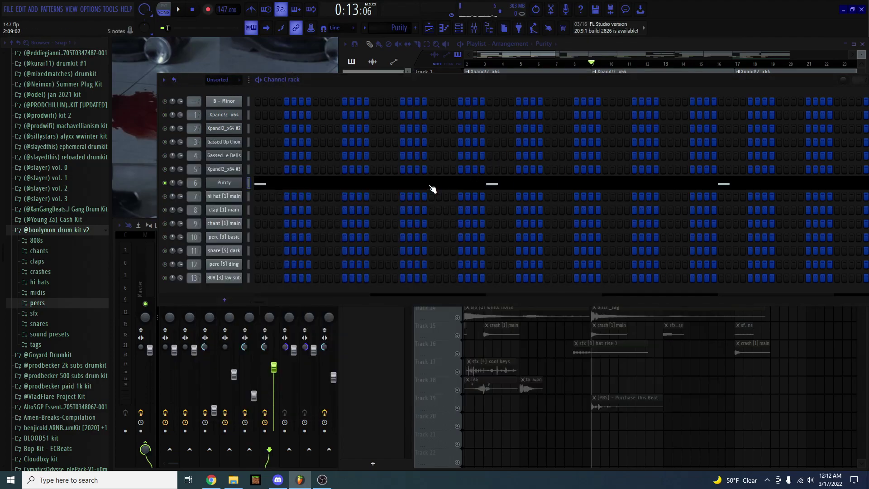
Open the Purity notes in the piano roll and play the pattern from its first note.
click(432, 186)
scroll(340, 116, down, 1)
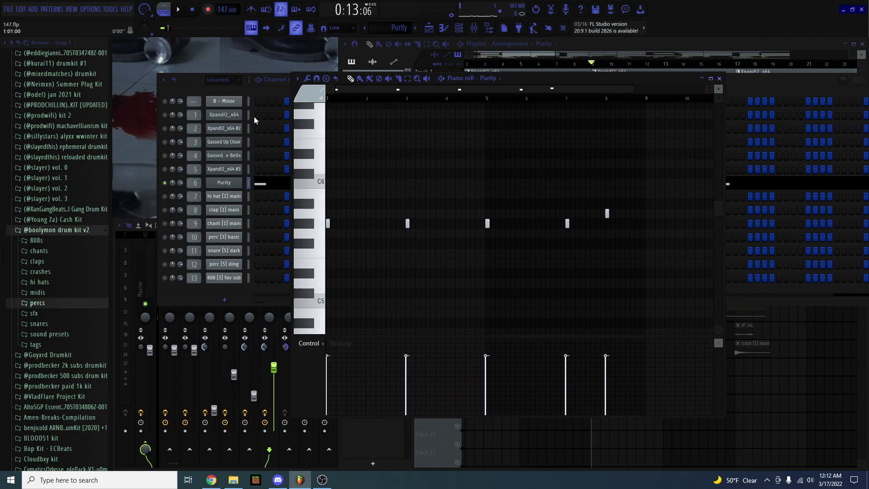
scroll(319, 187, up, 2)
key(space)
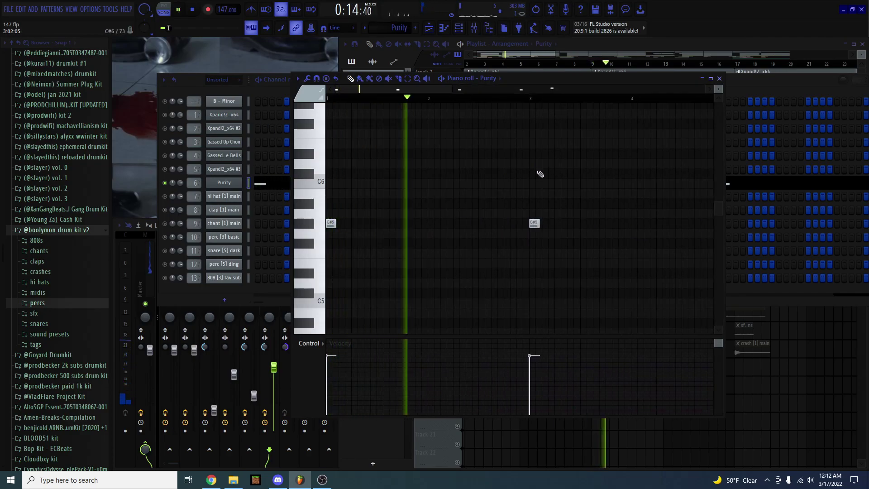
key(space)
Examine the Gross Beat effect with its 1/2 Speed preset on mixer Insert 6, closing the plugin again.
click(150, 279)
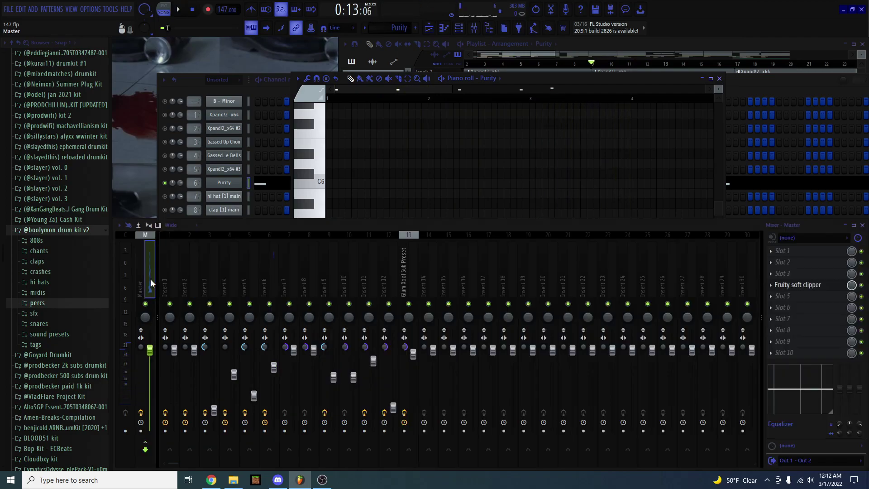
click(330, 273)
click(275, 279)
click(790, 251)
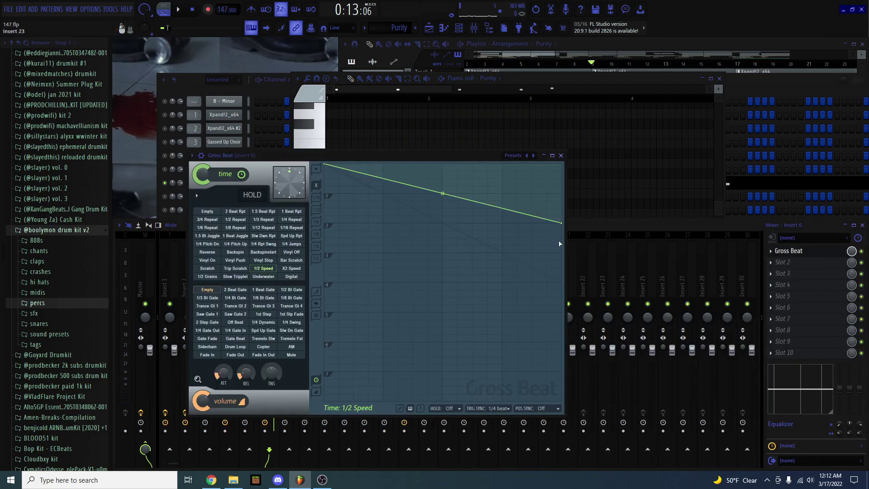
drag(365, 156, 345, 155)
click(541, 154)
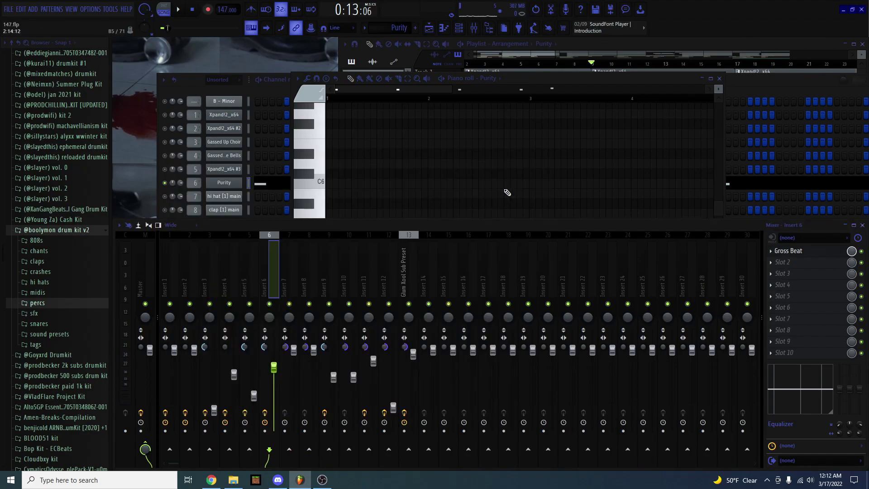
Review the Purity notes once more and play the combined melody tracks in the playlist from bar 41.
click(507, 192)
scroll(453, 226, down, 2)
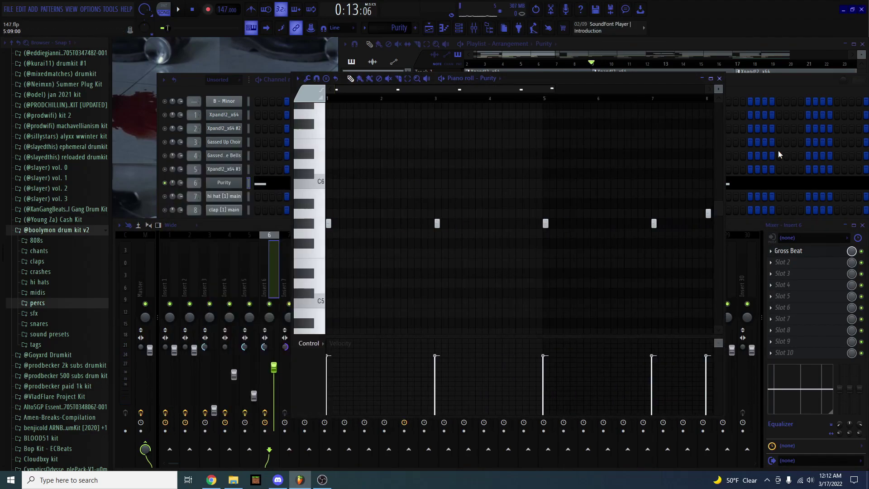
click(765, 67)
scroll(624, 87, right, 8)
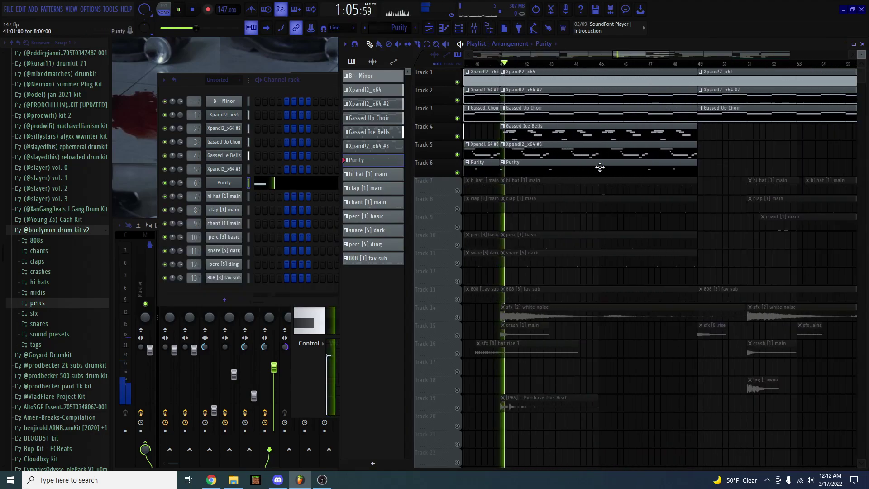
scroll(660, 169, down, 1)
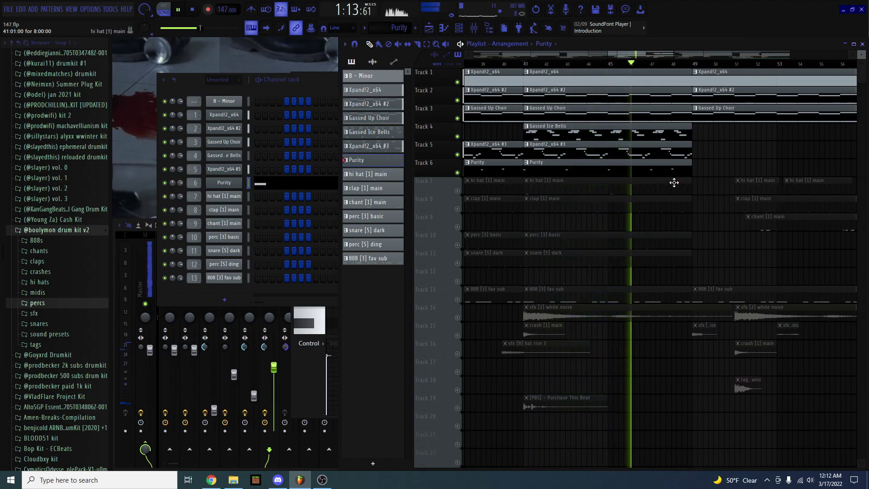
key(space)
Solo playlist Track 7 with the hi hat and unmute Tracks 8 to 13 so only the drums and 808 are active.
scroll(670, 183, down, 3)
scroll(544, 205, down, 3)
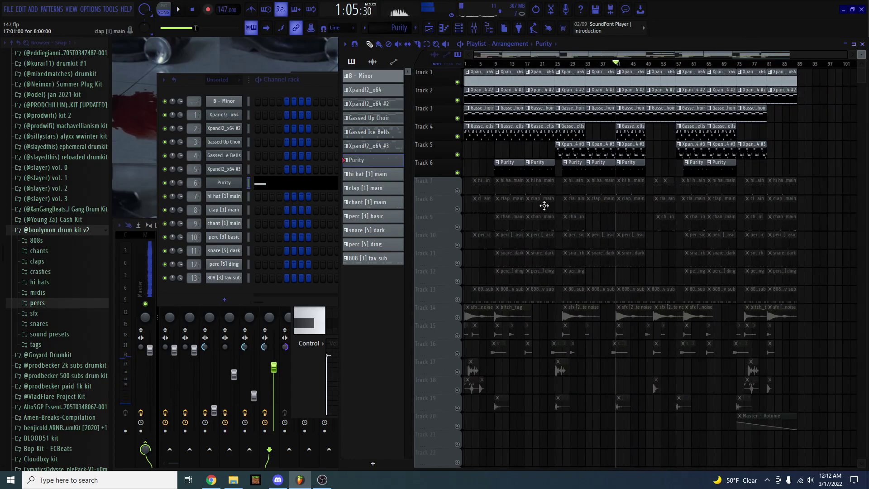
scroll(467, 215, up, 5)
right_click(458, 191)
scroll(483, 202, up, 3)
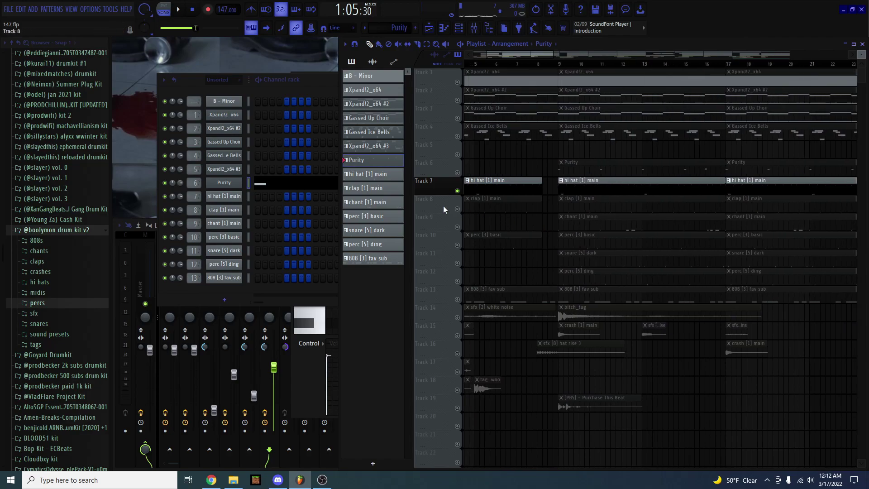
click(457, 208)
click(458, 226)
click(457, 245)
click(457, 263)
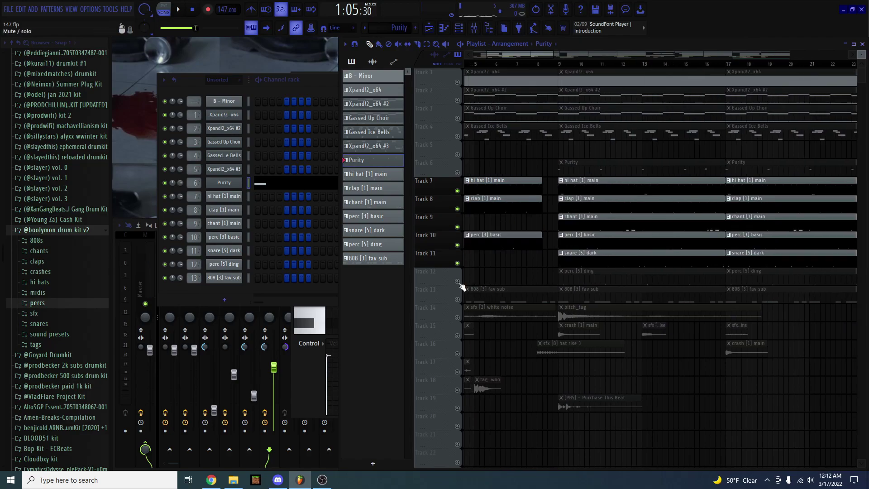
click(457, 282)
click(457, 300)
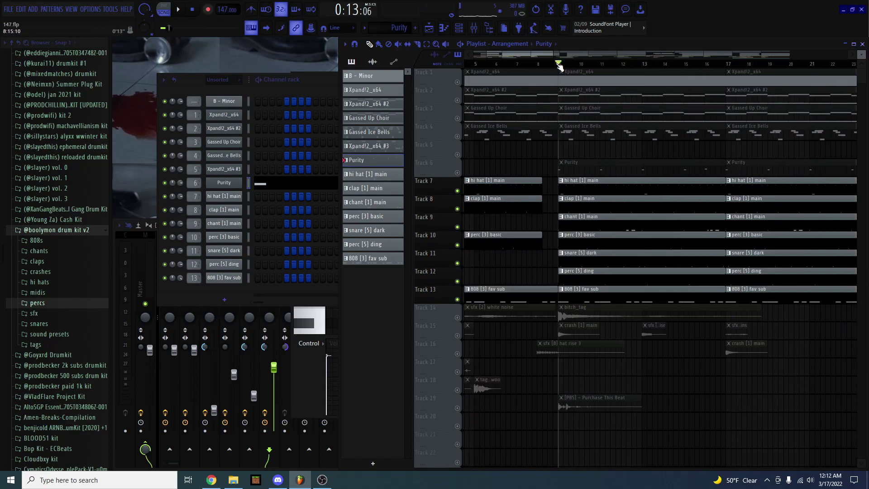
Play the drum and 808 tracks together from bar 9 up to bar 17.
key(space)
scroll(607, 159, up, 2)
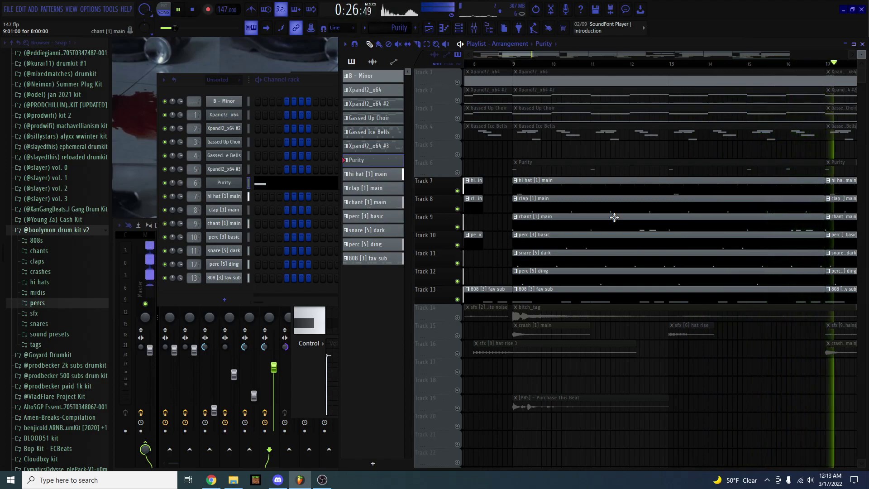
key(space)
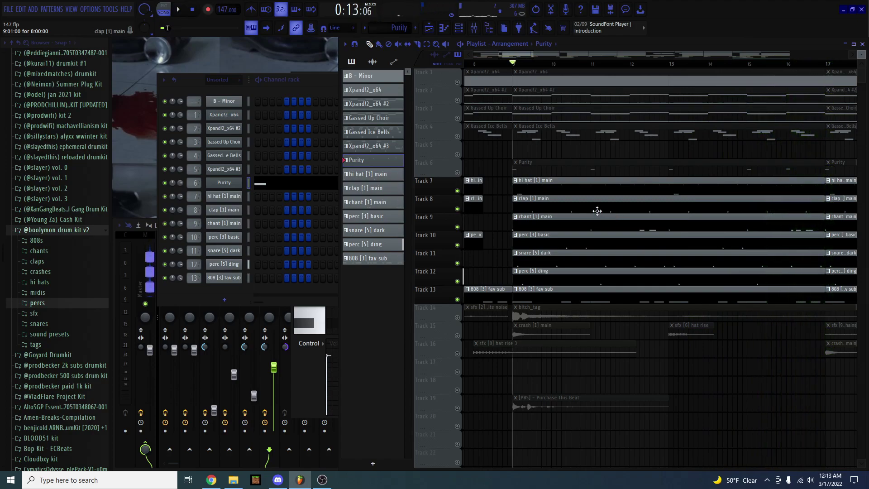
scroll(478, 194, up, 2)
click(234, 206)
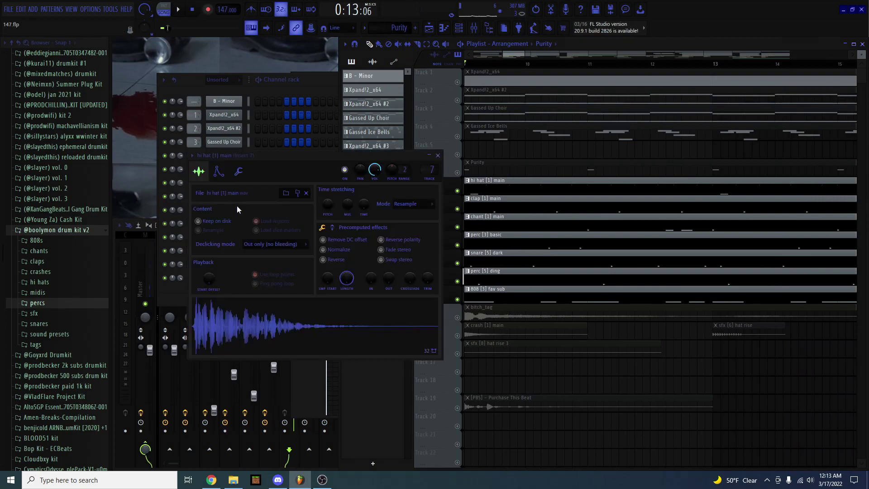
click(437, 155)
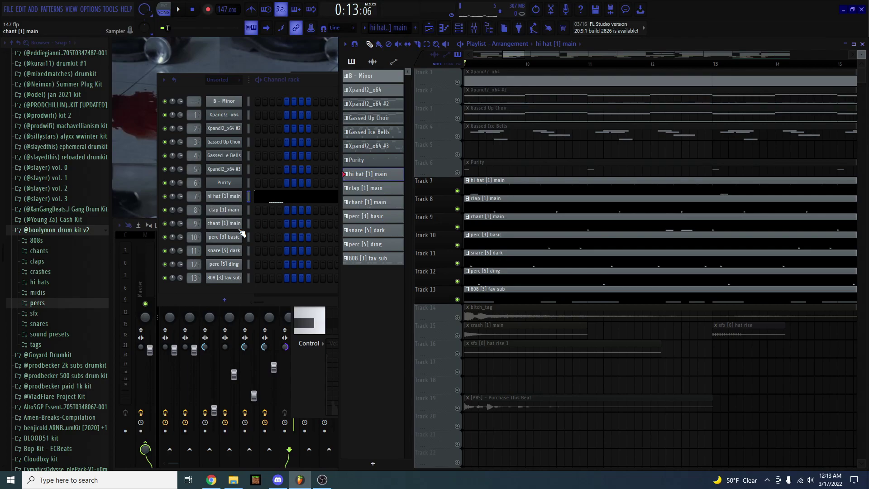
scroll(72, 233, up, 10)
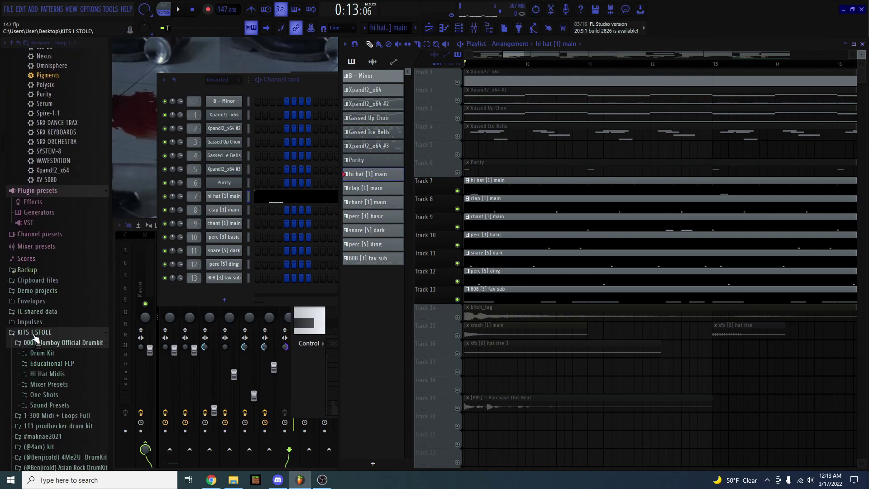
scroll(41, 333, down, 15)
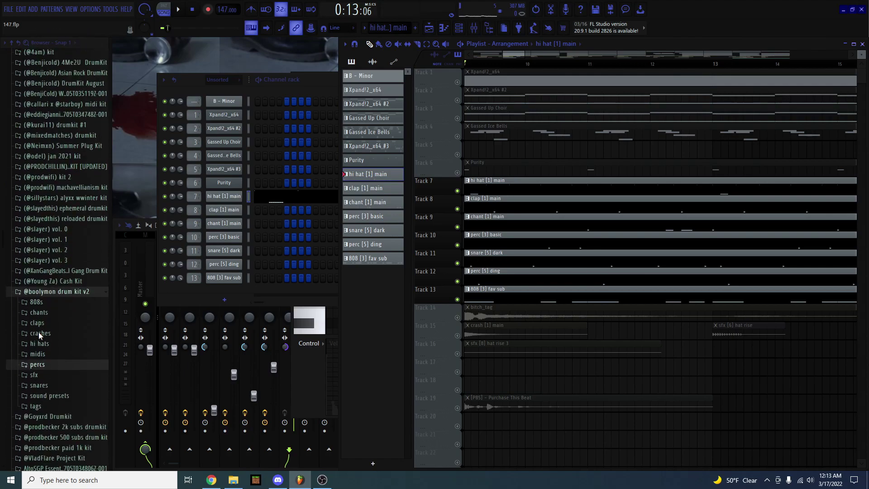
Open the hi hat notes in the piano roll, solo the channel, inspect the pitched-down roll and play the pattern.
click(274, 205)
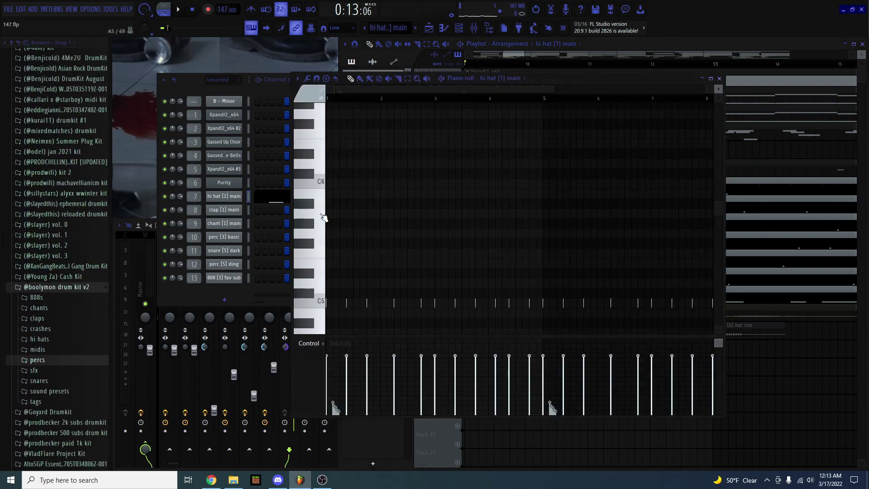
right_click(165, 196)
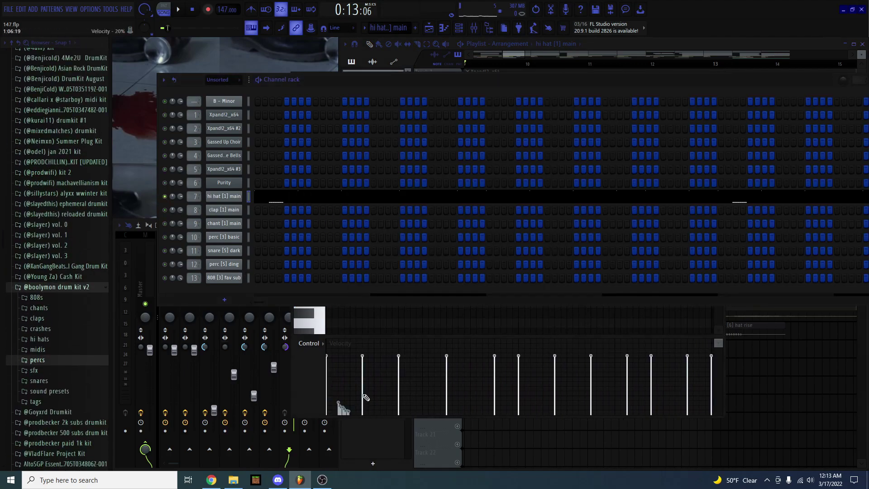
scroll(335, 298, up, 3)
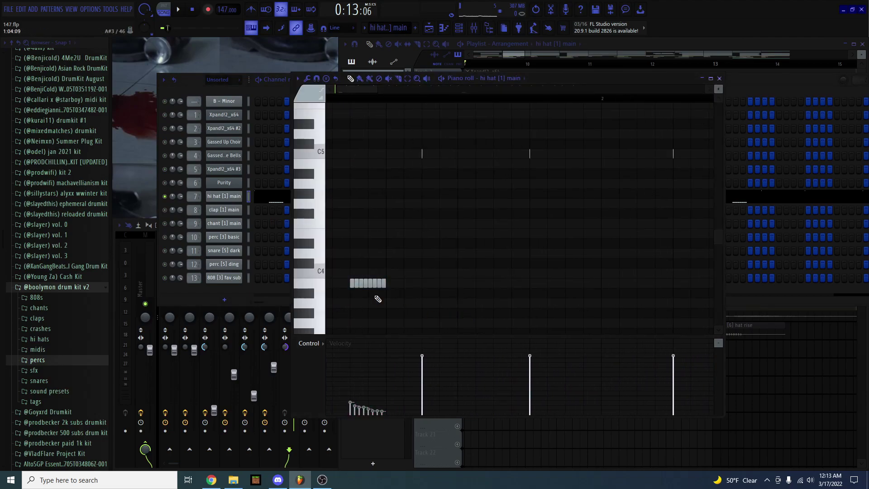
scroll(378, 299, down, 6)
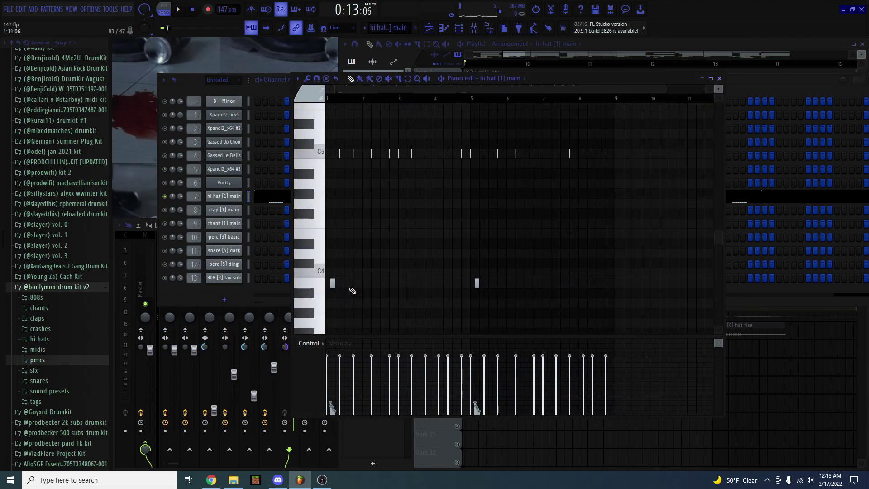
key(space)
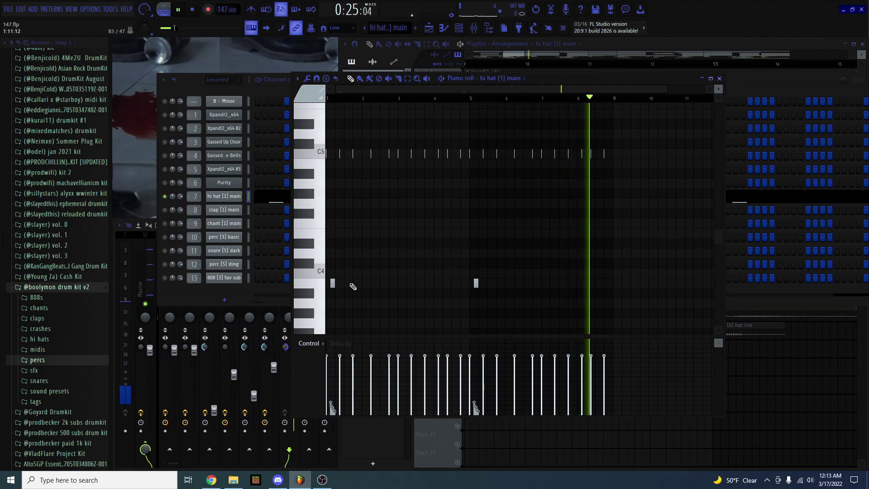
key(space)
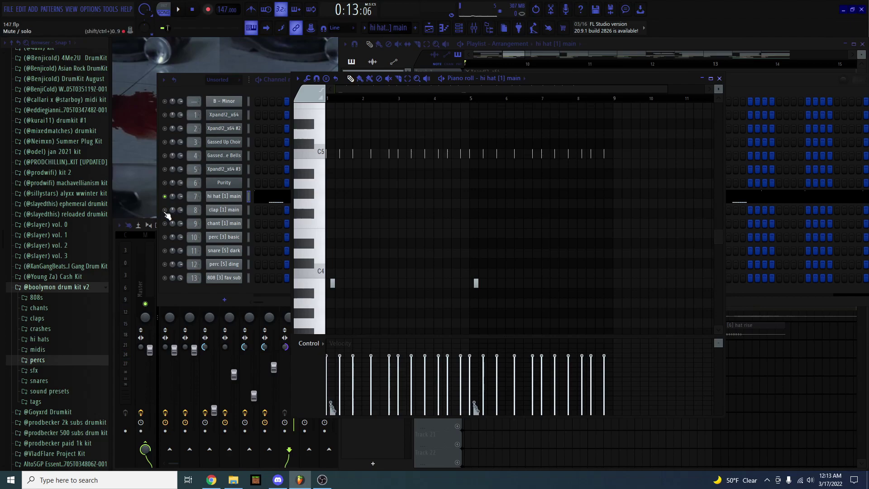
Switch to the clap [1] main pattern, solo its channel and check the sample settings, closing the sampler again.
click(180, 206)
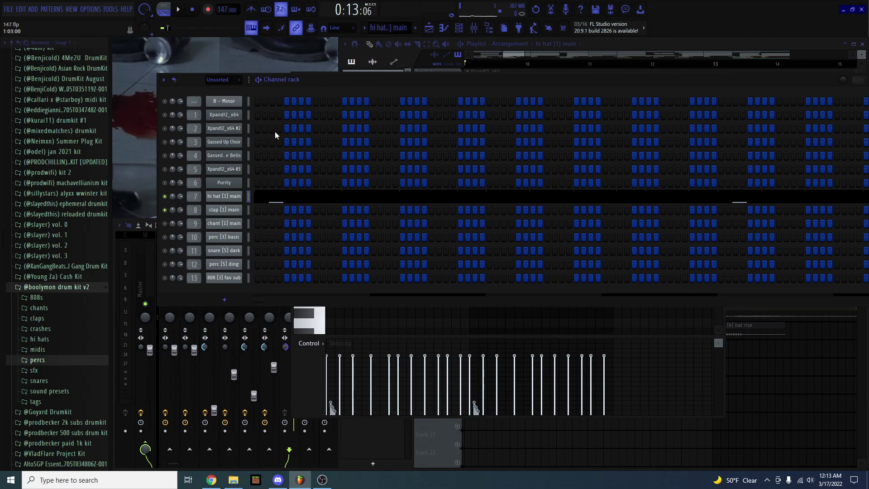
scroll(375, 31, down, 1)
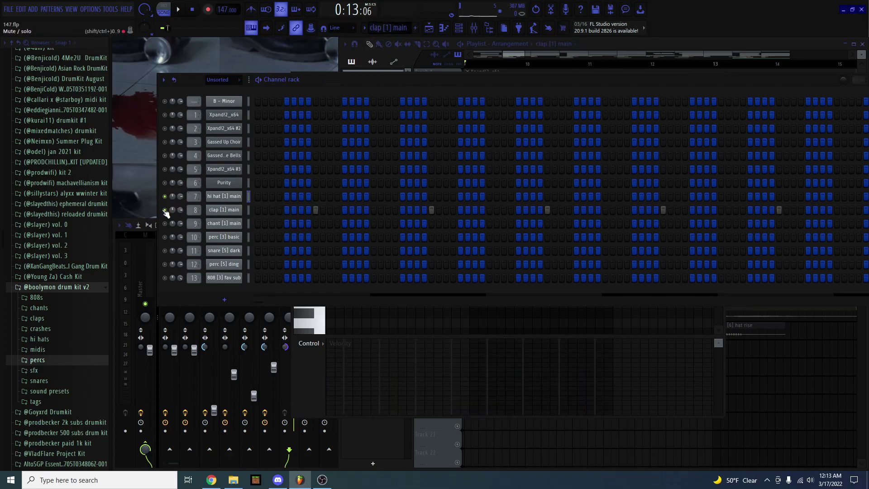
click(223, 210)
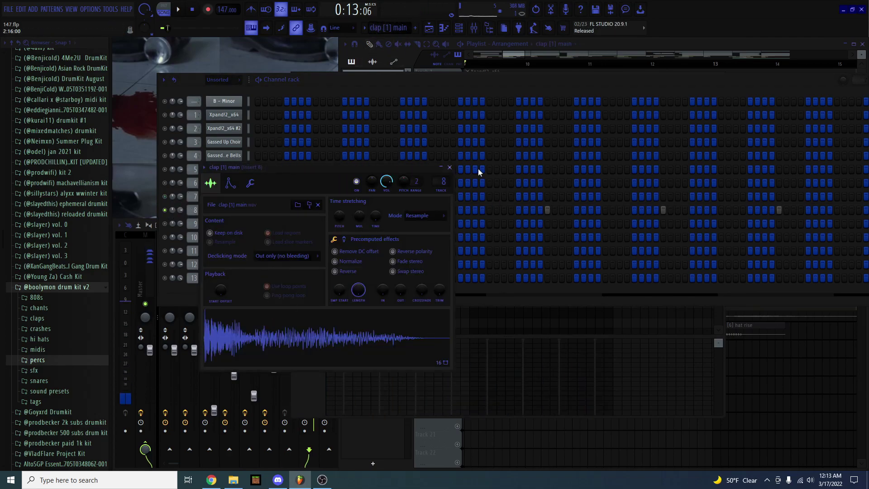
click(450, 167)
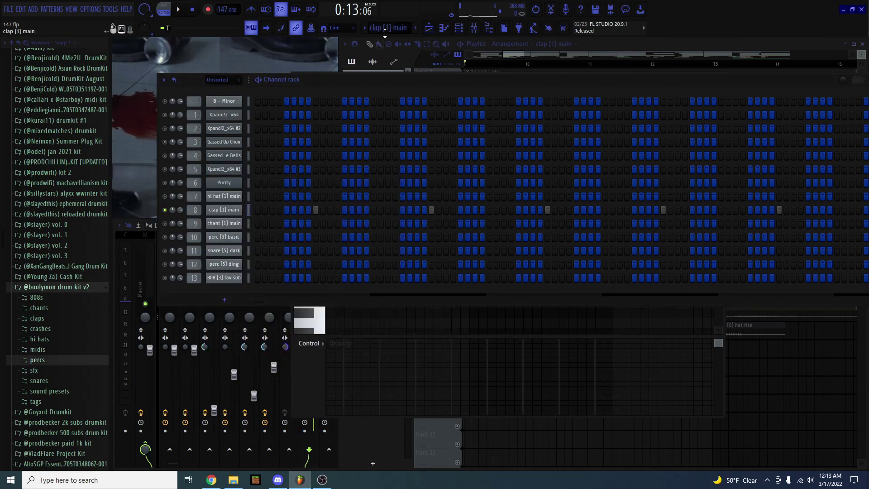
Switch to the chant [1] main pattern and check the channel's envelope and sample settings, closing the sampler again.
scroll(385, 33, down, 1)
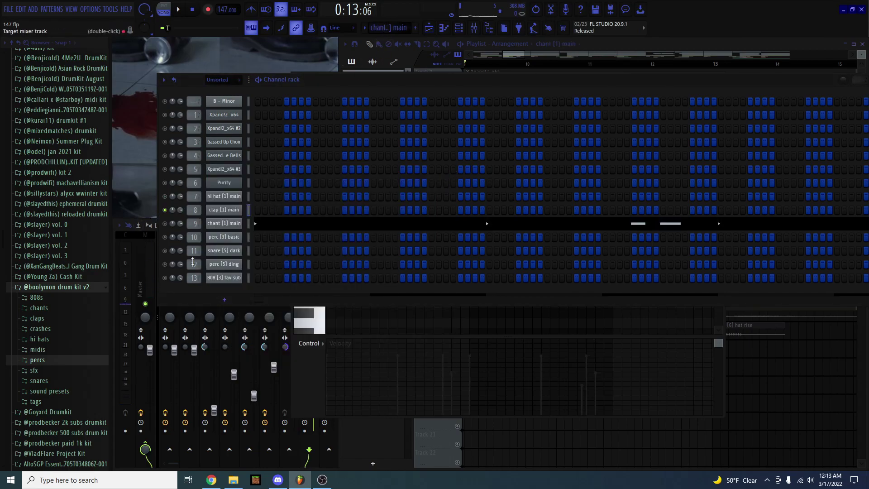
click(242, 223)
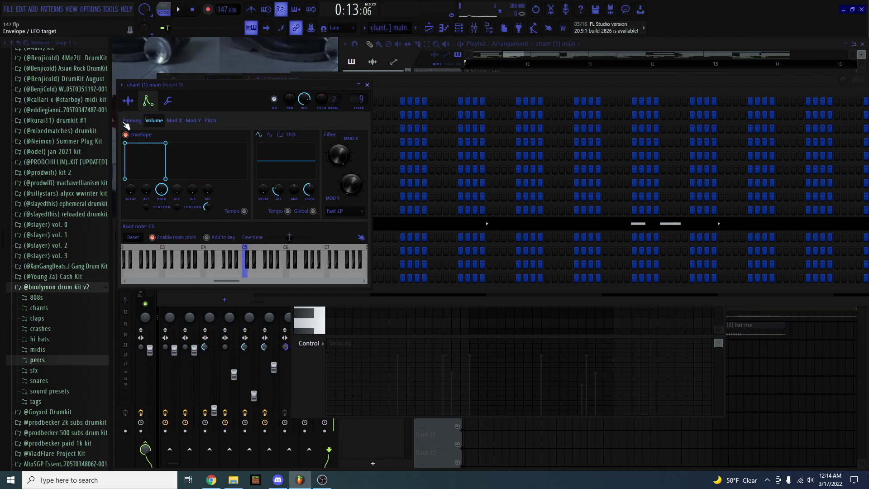
click(130, 120)
click(158, 120)
click(128, 101)
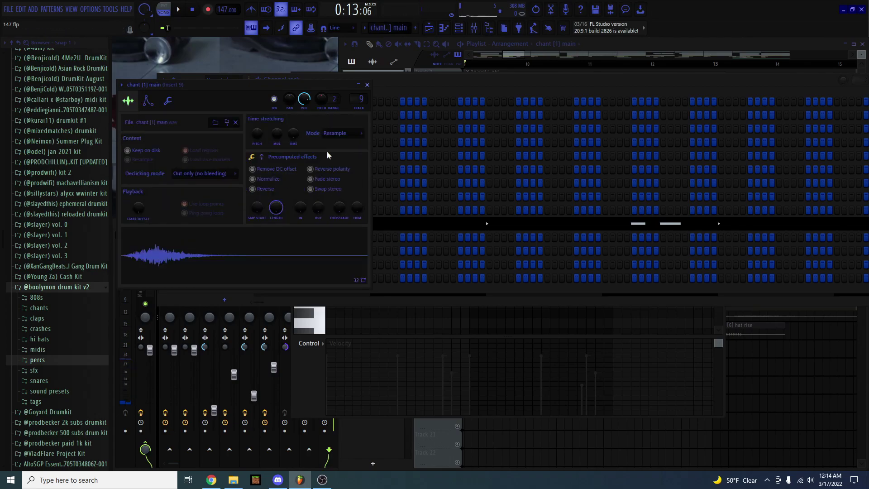
click(367, 85)
Open the chant notes in the piano roll and examine the pattern, highlighting the two longer notes before bar 5.
click(316, 224)
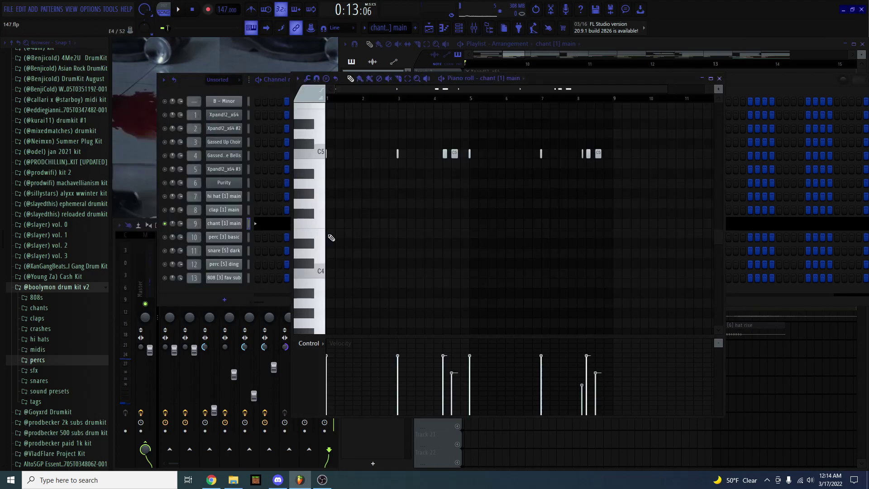
scroll(319, 199, up, 1)
scroll(435, 224, up, 2)
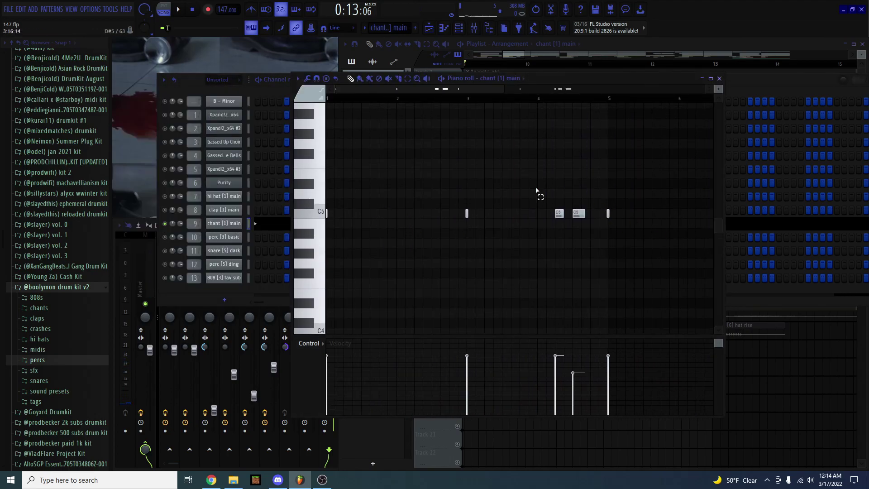
drag(536, 190, 584, 245)
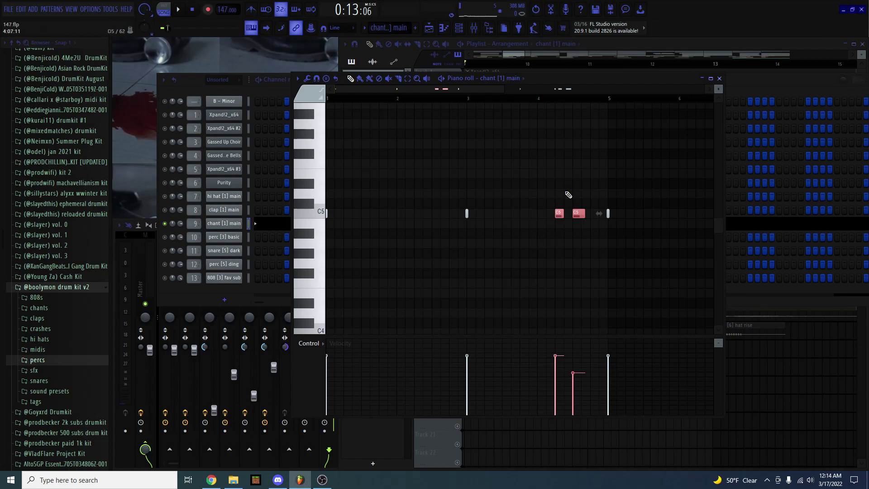
scroll(439, 196, down, 2)
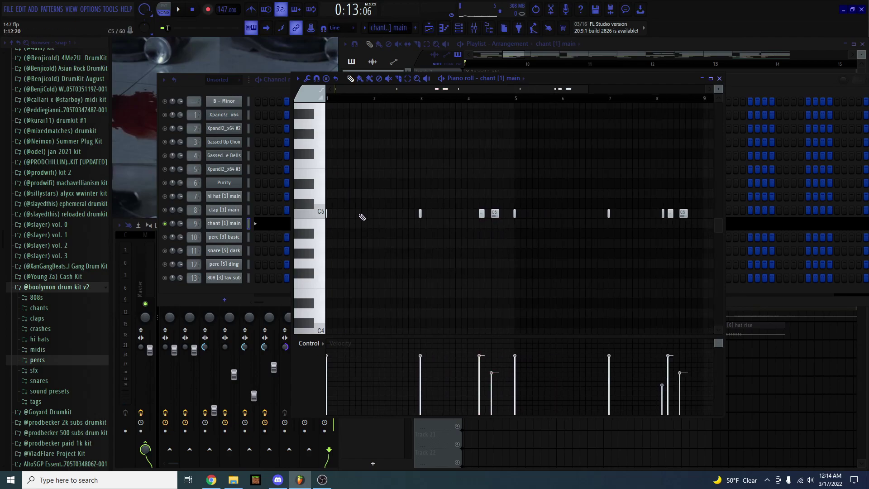
Play the soloed chant pattern in the piano roll and follow its notes.
key(space)
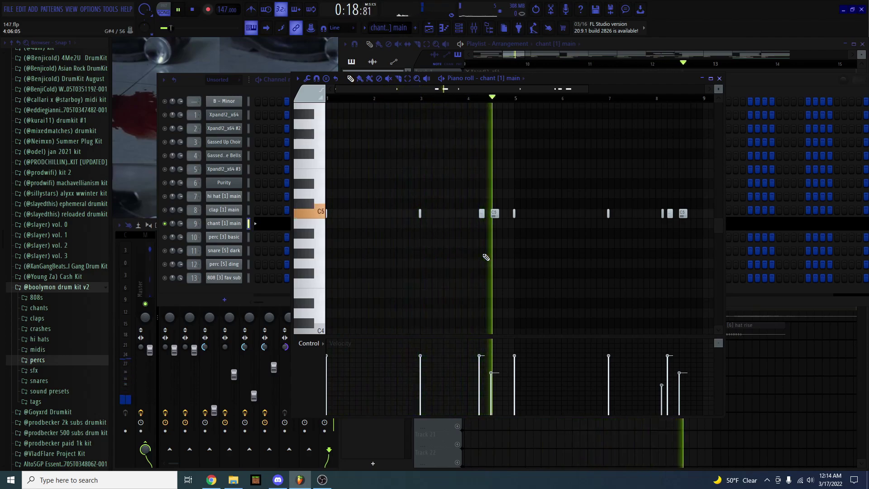
scroll(486, 257, down, 1)
scroll(487, 257, down, 1)
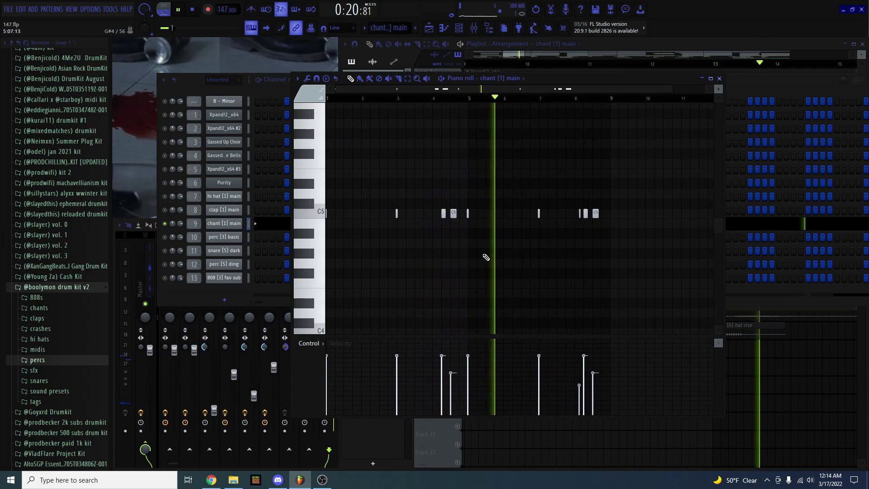
key(space)
scroll(561, 233, up, 1)
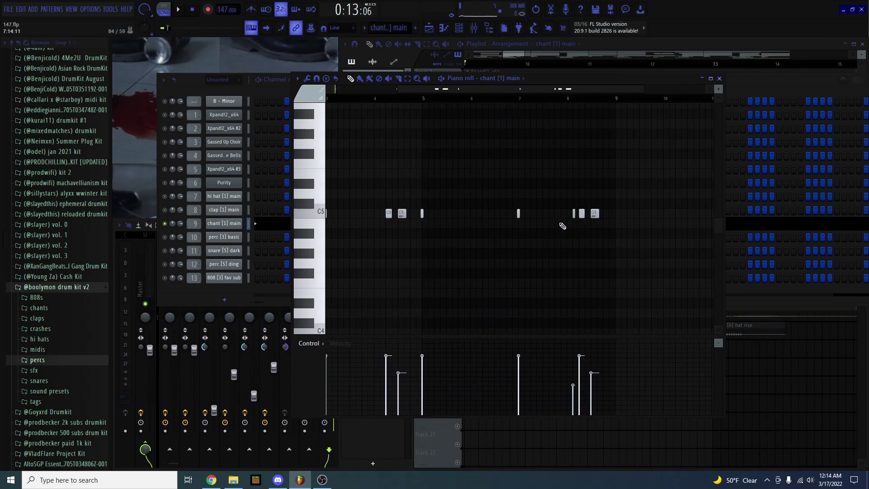
scroll(540, 233, down, 1)
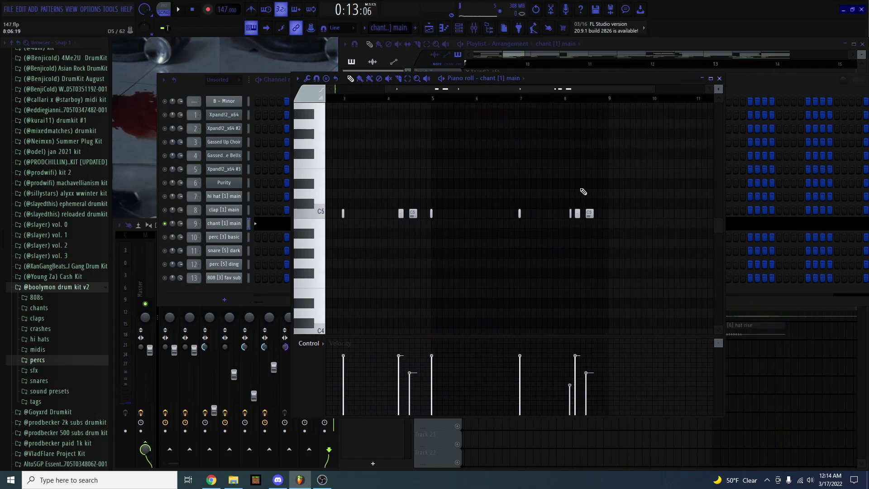
Replay the chant pattern from just before bar 8 to hear its closing notes.
click(556, 100)
key(space)
scroll(572, 136, up, 1)
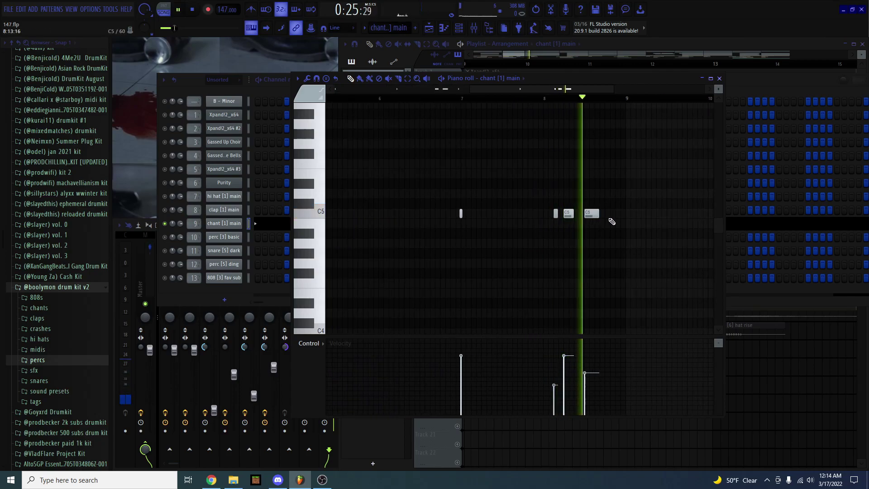
scroll(607, 238, down, 3)
key(space)
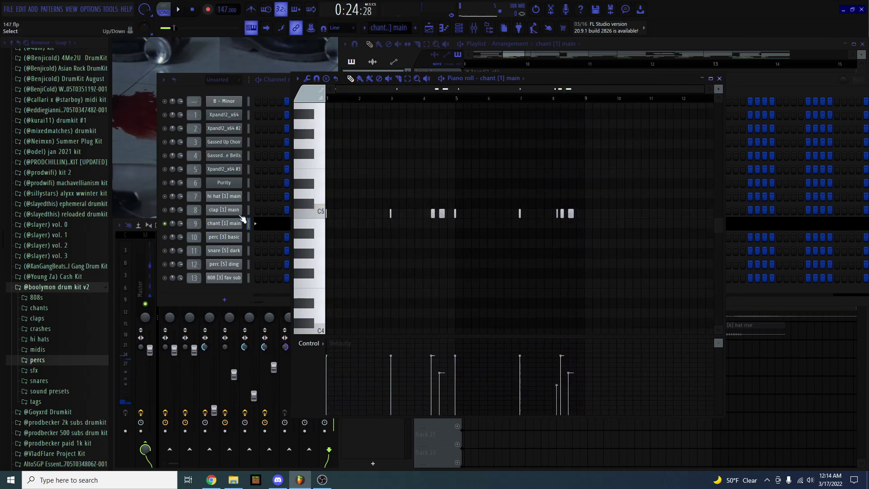
Solo the perc [3] basic channel, check its sample settings, close the sampler and switch to its pattern.
click(170, 239)
click(218, 238)
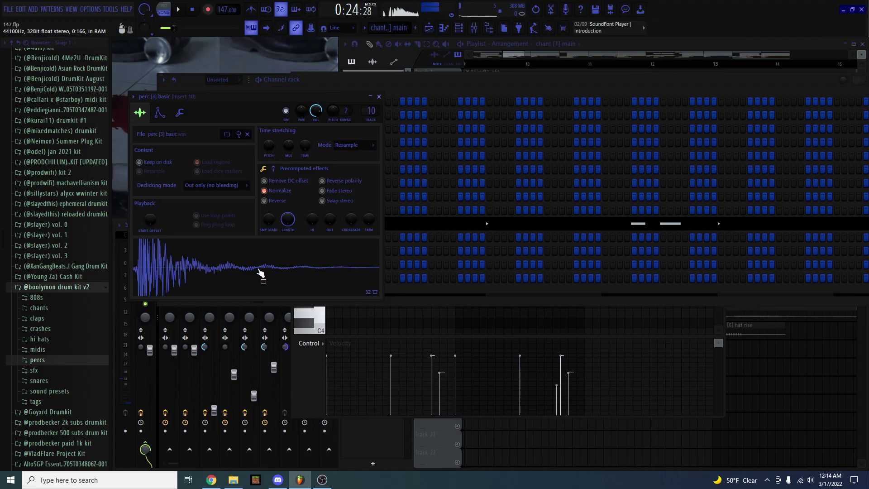
click(379, 97)
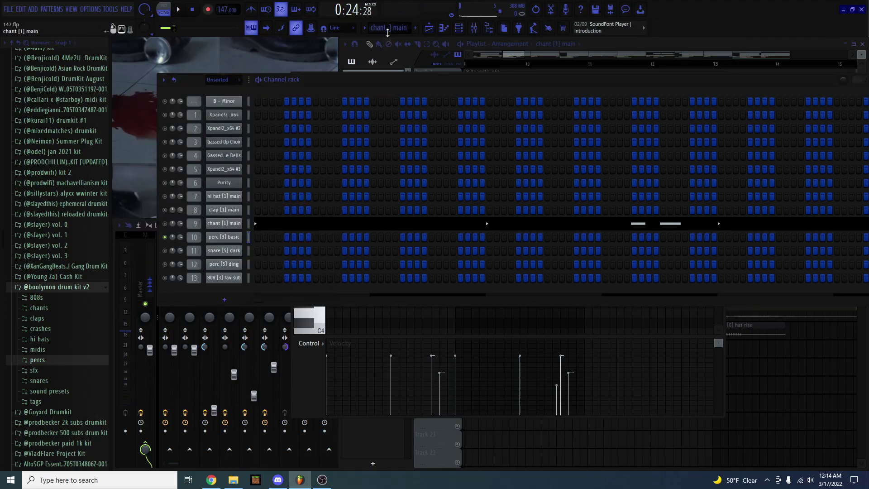
scroll(388, 32, down, 1)
Open the perc [3] basic notes in the piano roll and play them from just before bar 2, alone and with the clap [1] main channel enabled.
right_click(233, 239)
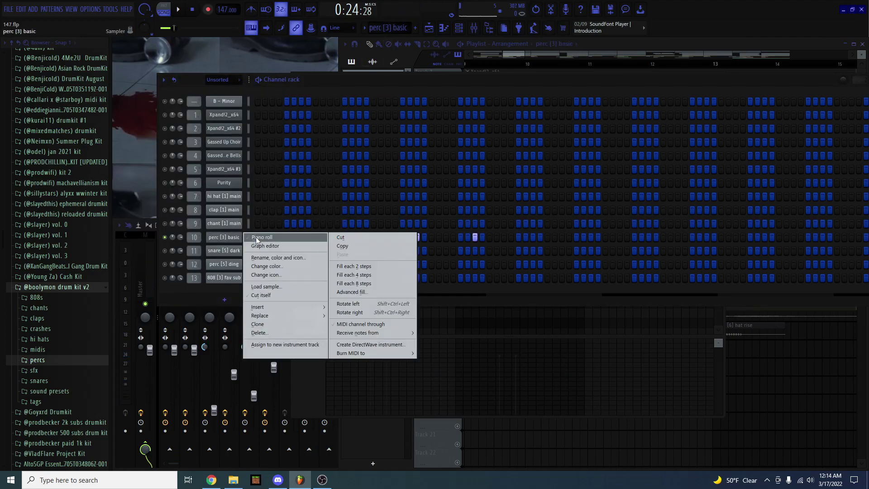
click(256, 237)
click(357, 101)
key(space)
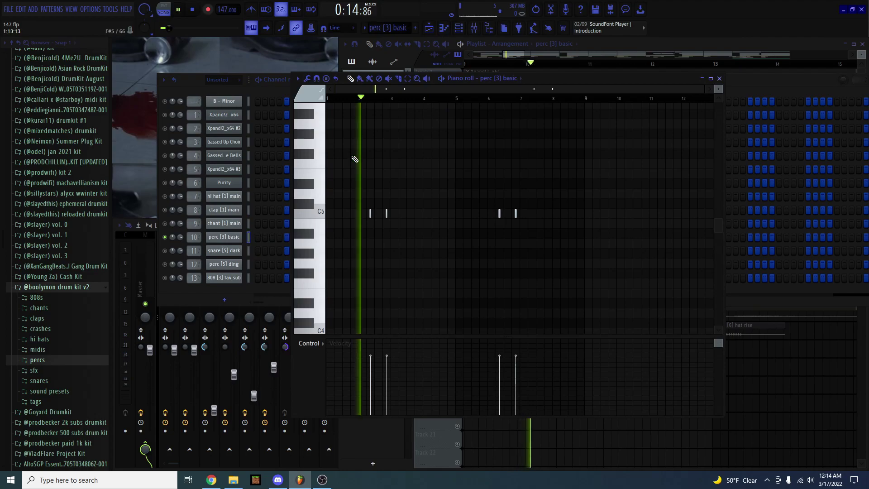
scroll(356, 163, up, 2)
key(space)
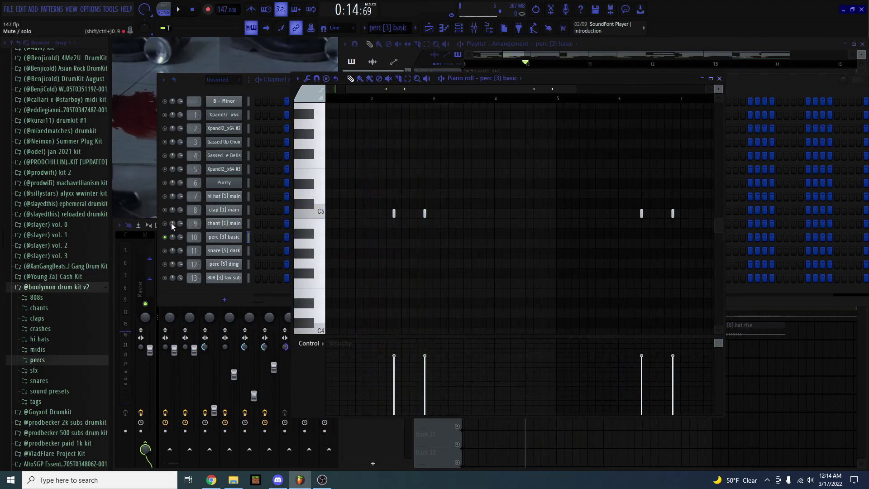
click(165, 210)
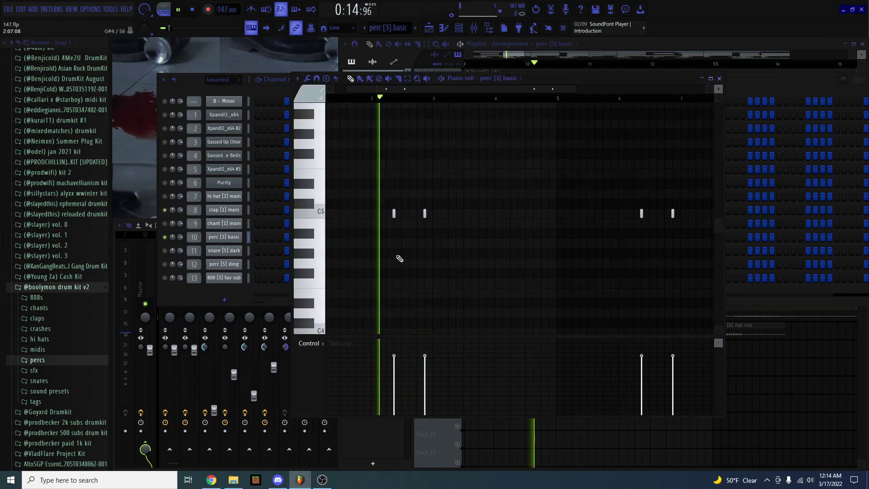
key(space)
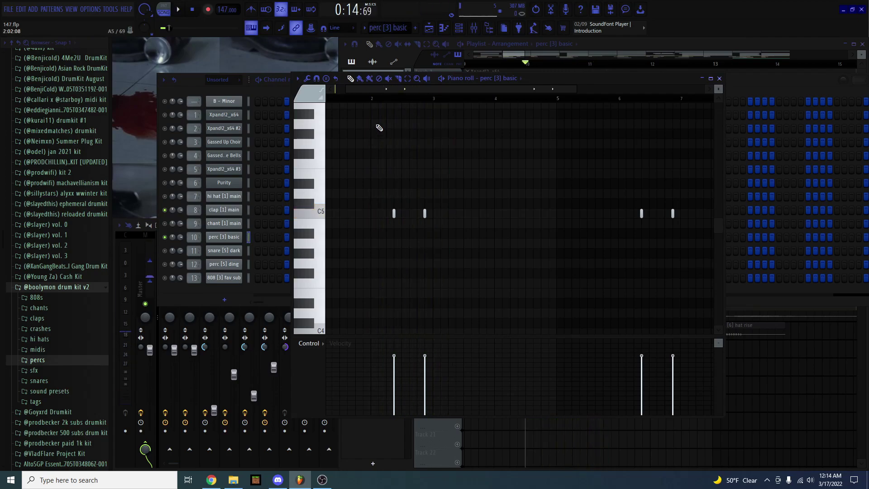
Solo the snare [5] dark channel, preview its sample, close the sampler and switch to its pattern.
click(165, 251)
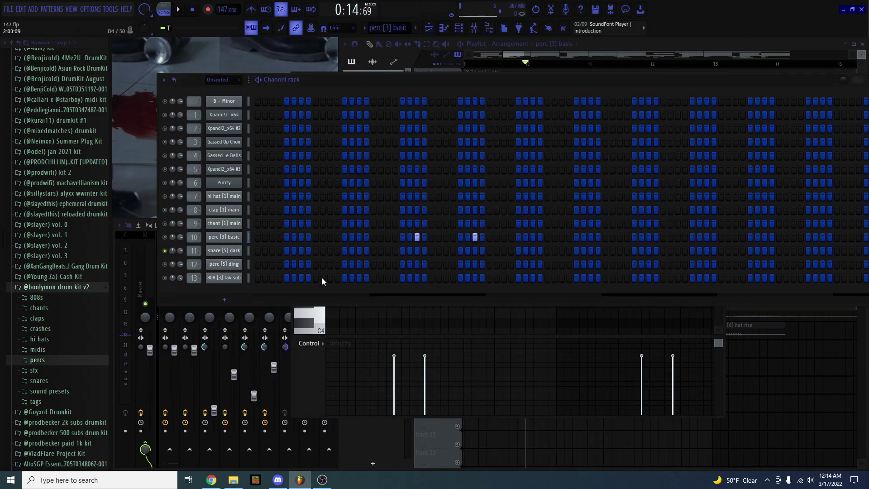
click(243, 250)
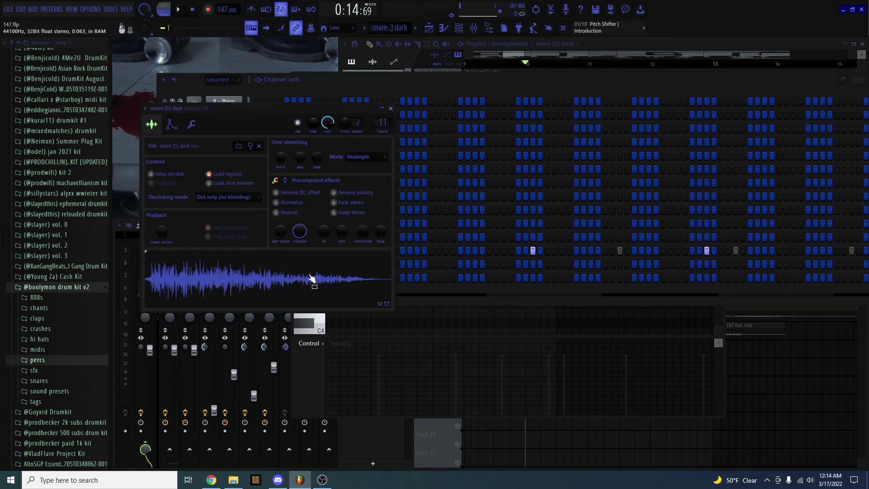
click(392, 109)
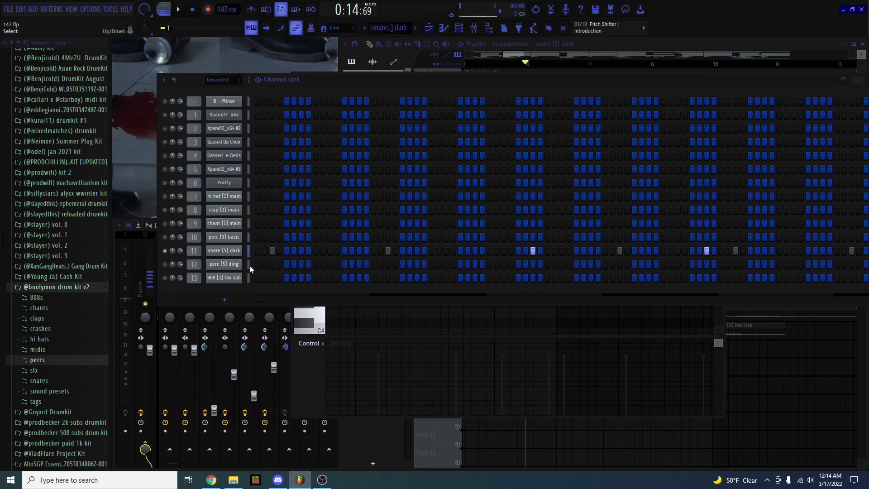
Open the snare [5] dark notes in the piano roll and play them together with the clap.
right_click(248, 252)
click(259, 251)
scroll(373, 91, up, 2)
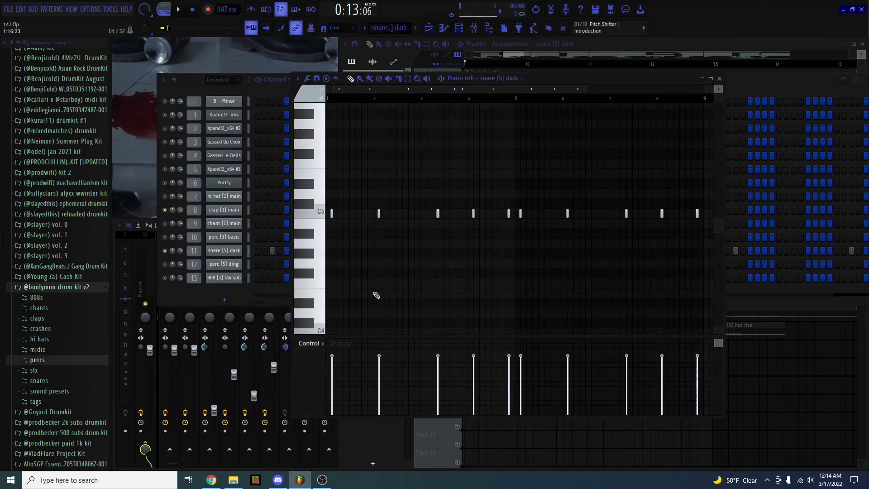
key(space)
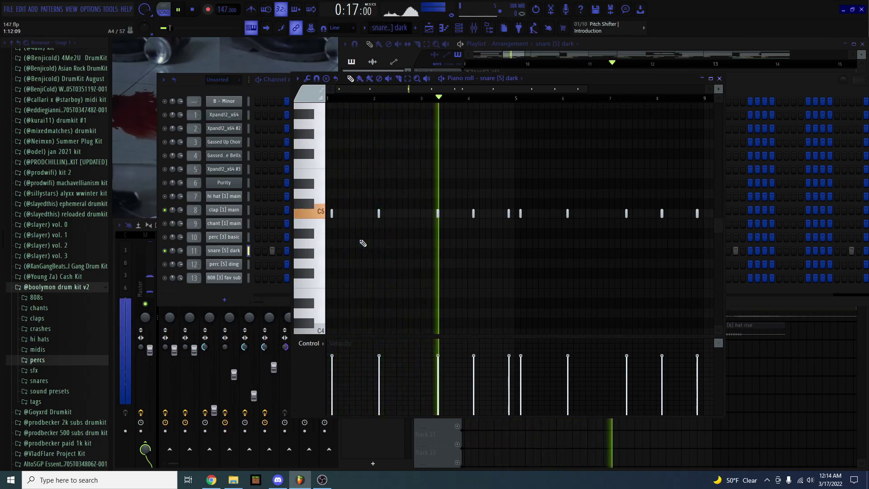
scroll(369, 246, down, 1)
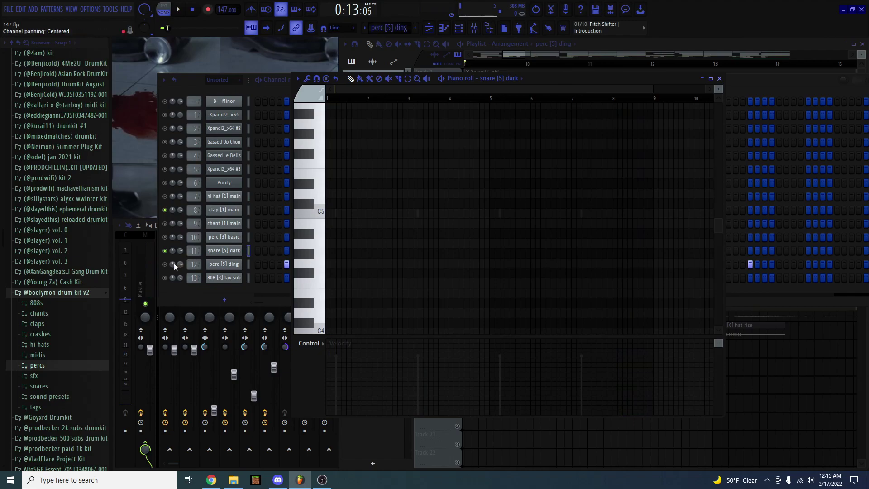
Solo the perc [5] ding channel and check its sample settings, closing the sampler again.
click(171, 267)
click(222, 264)
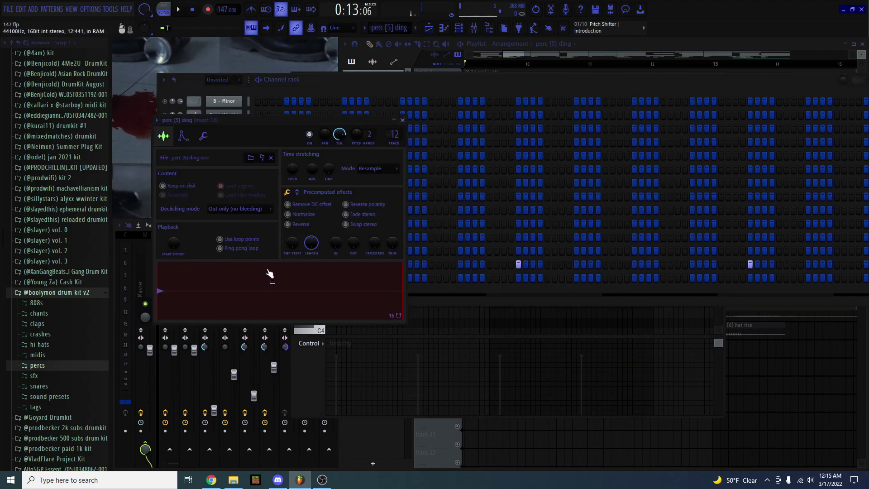
click(402, 120)
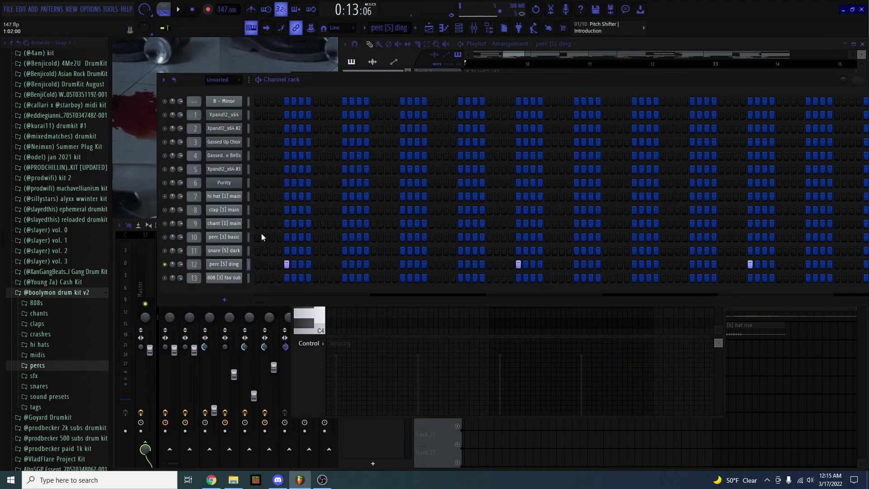
Play the perc [5] ding pattern and open its notes in the piano roll.
key(space)
right_click(224, 265)
click(264, 266)
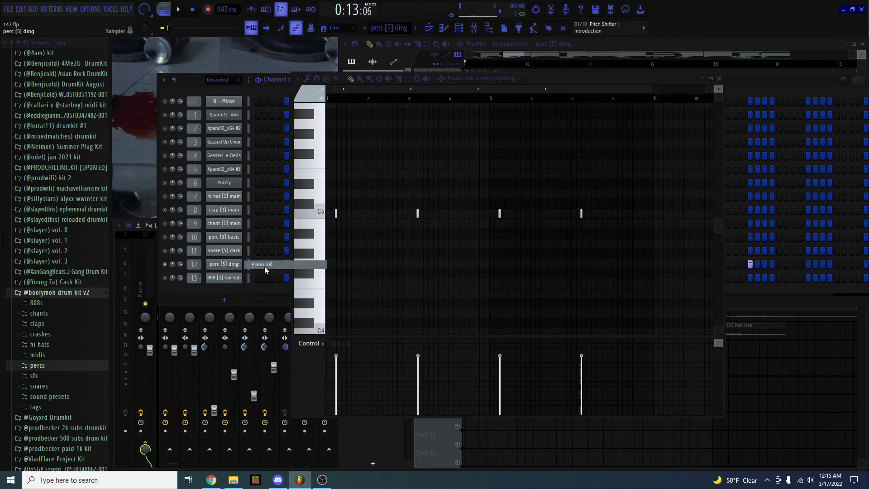
Preview the 808 [3] fav sub sample, close the sampler and switch to the 808 pattern.
click(237, 278)
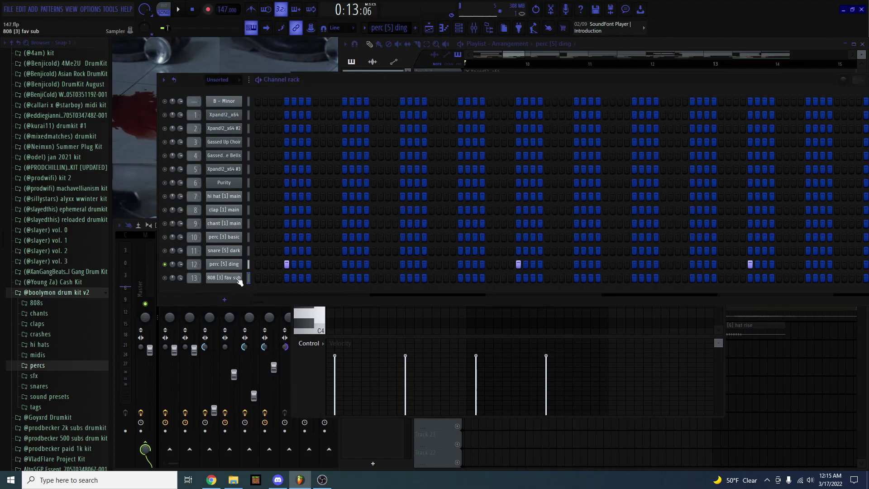
click(264, 295)
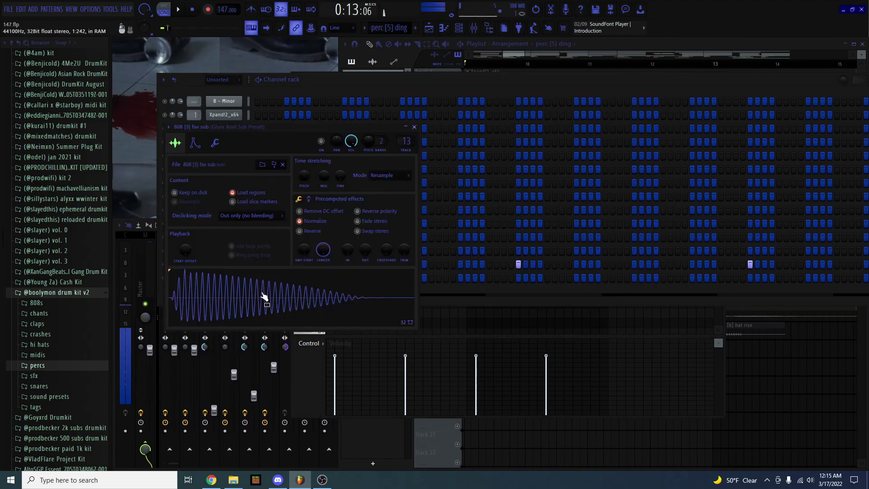
click(414, 127)
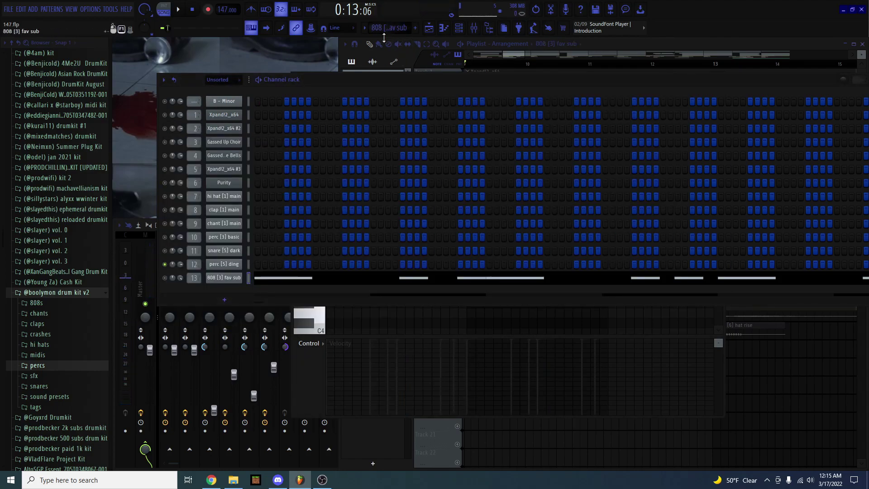
Open the 808 [3] fav sub notes in the piano roll, solo the channel and play the pattern.
click(257, 273)
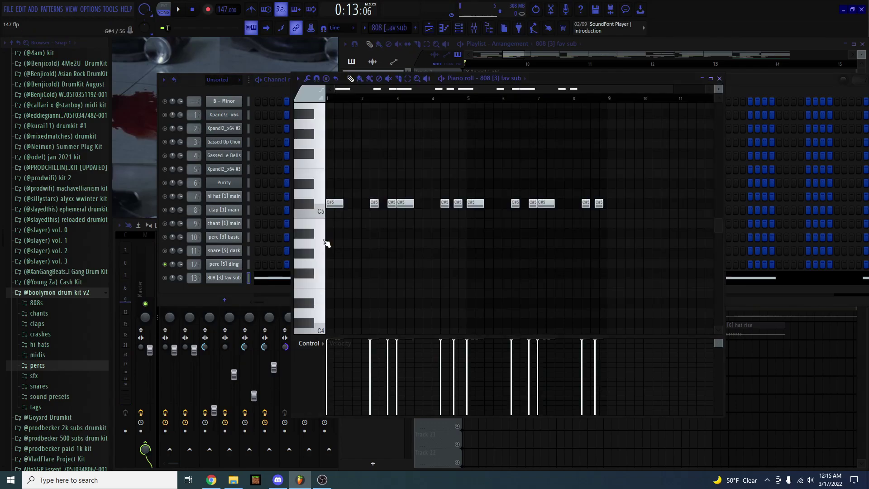
right_click(164, 278)
click(349, 274)
key(space)
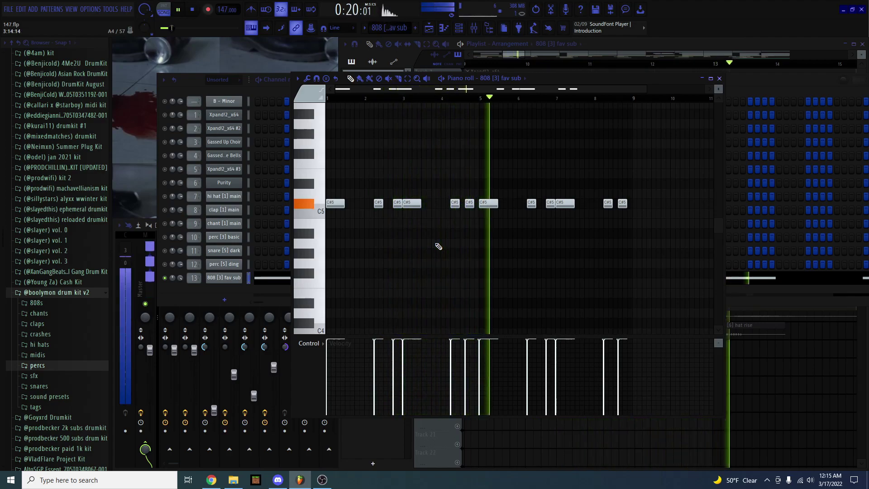
scroll(438, 246, up, 1)
scroll(439, 246, down, 1)
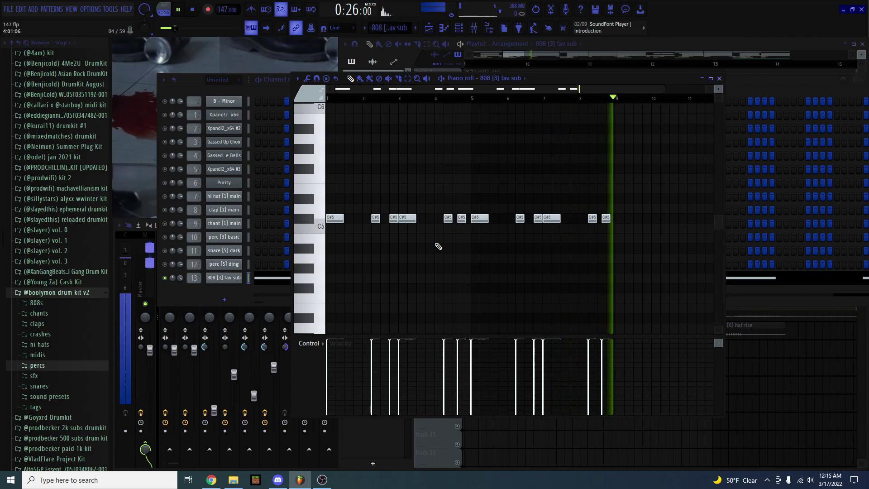
key(space)
Bring up the playlist, look over the drum arrangement and move the playhead to the start of the song.
key(F5)
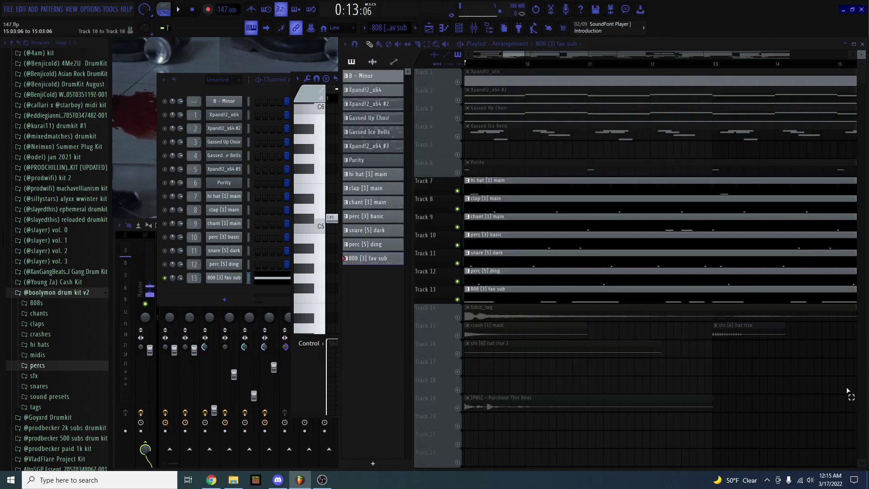
scroll(490, 358, down, 2)
scroll(535, 295, down, 1)
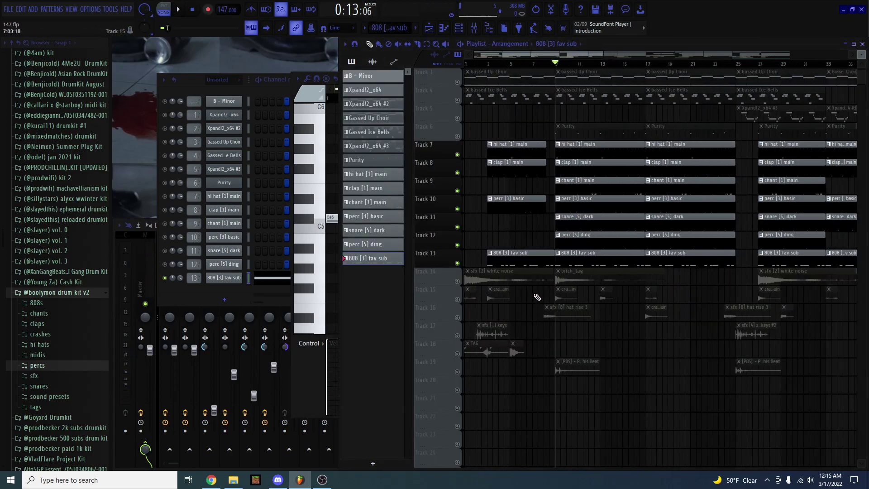
ctrl+scroll(481, 293, up, 2)
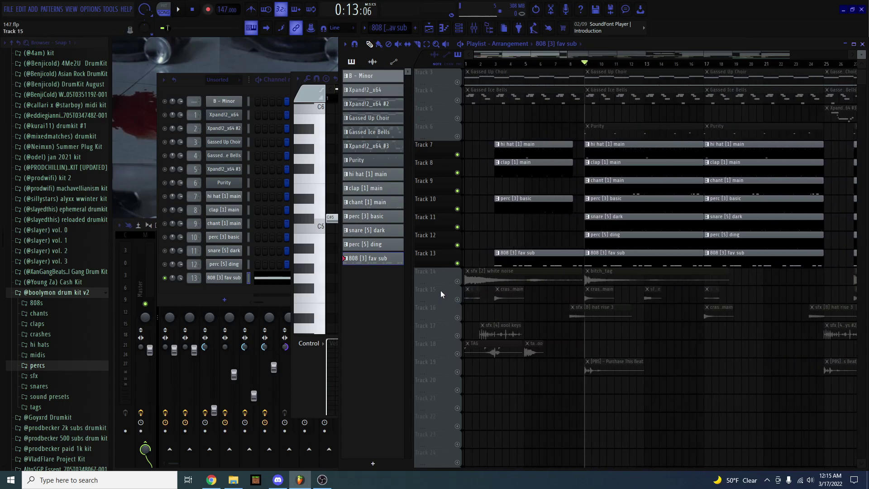
click(466, 64)
scroll(467, 64, up, 3)
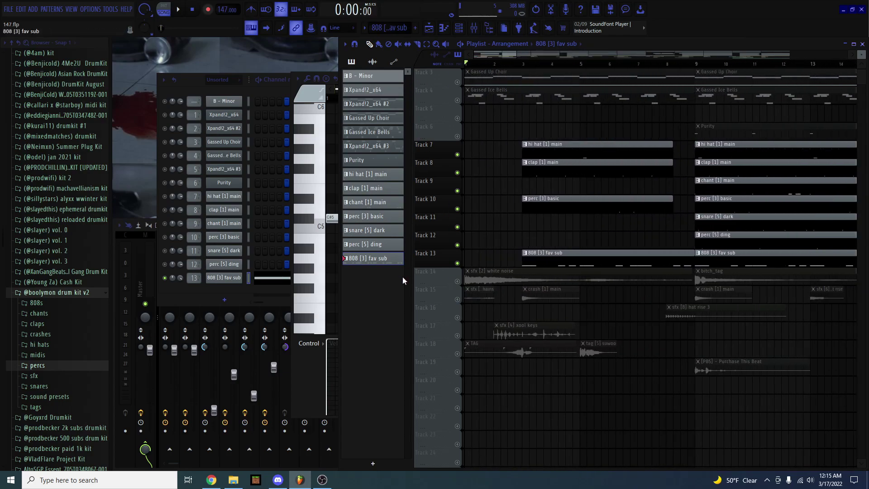
Solo playlist track 14, enable tracks 15 to 18 with it and look over their effect, crash and tag clips.
right_click(457, 281)
drag(457, 310, 470, 340)
ctrl+scroll(470, 319, down, 4)
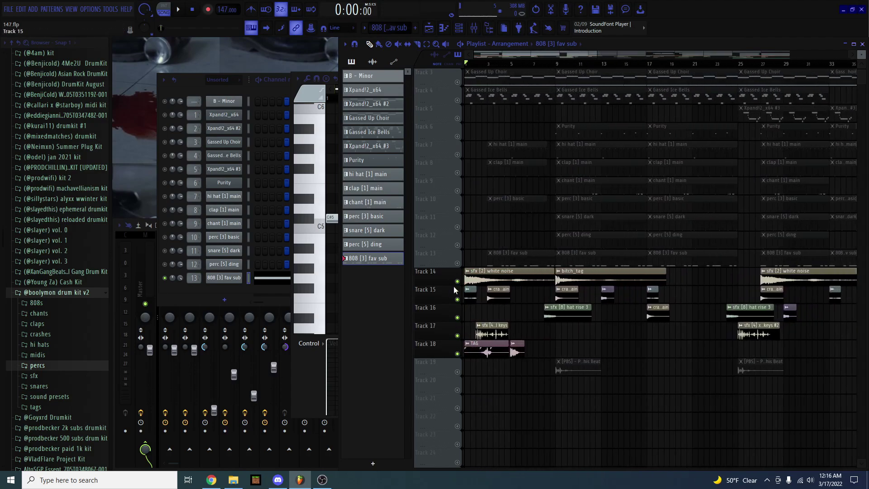
ctrl+scroll(454, 297, up, 4)
click(478, 269)
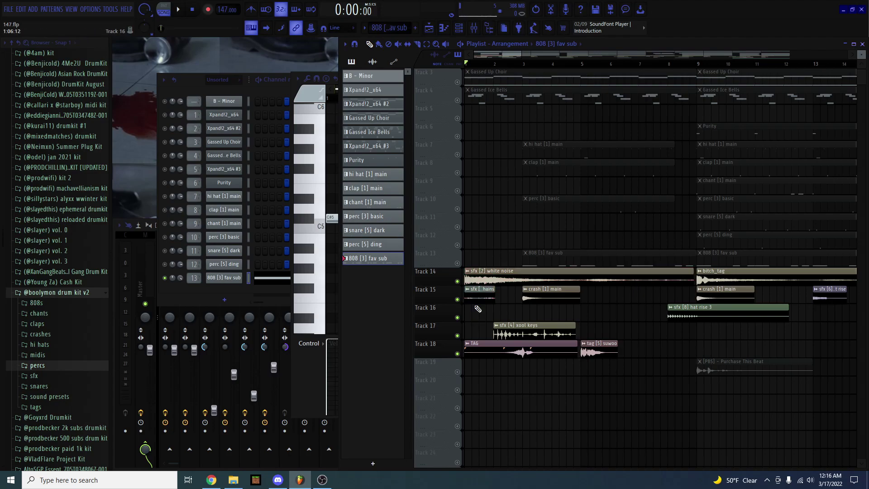
ctrl+scroll(472, 317, down, 2)
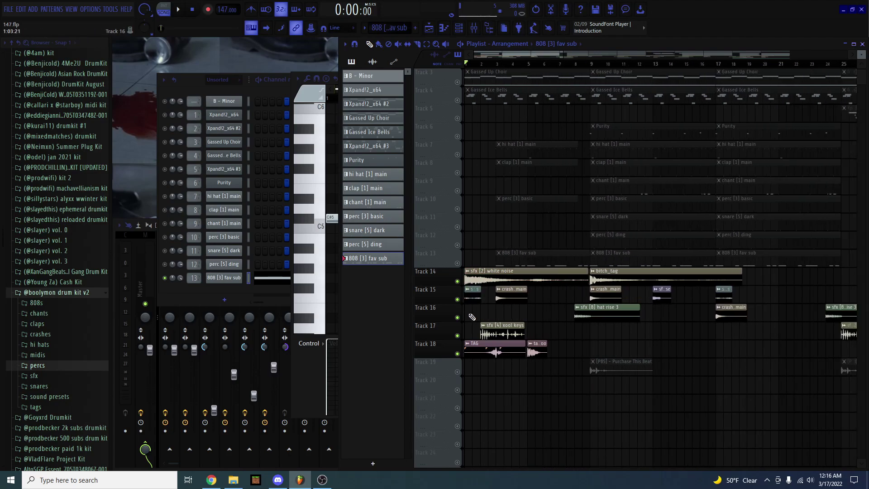
Open and preview the sfx [9] chains, sfx [2] white noise, crash [1] main and sfx [4] xool keys samples from the playlist.
ctrl+scroll(465, 285, up, 4)
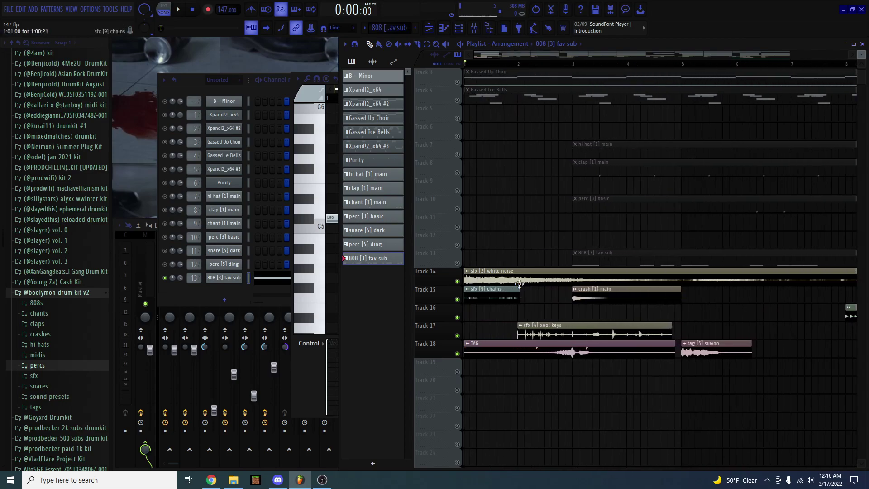
double_click(495, 297)
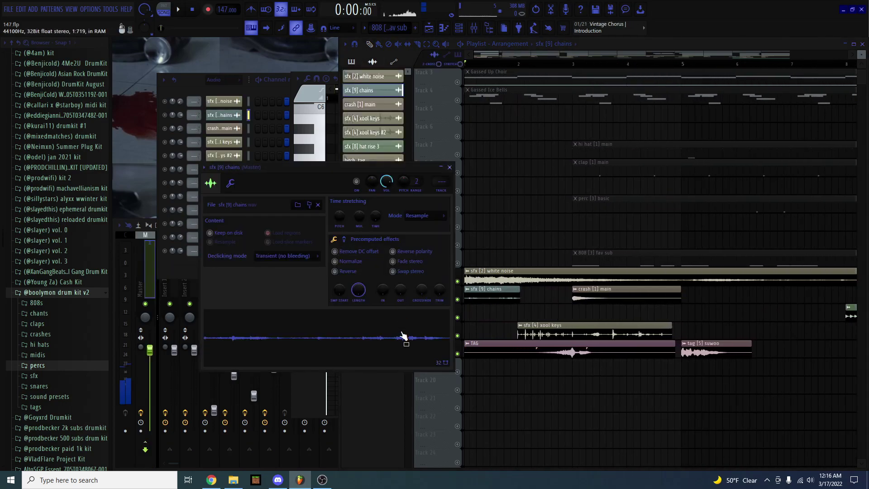
double_click(534, 279)
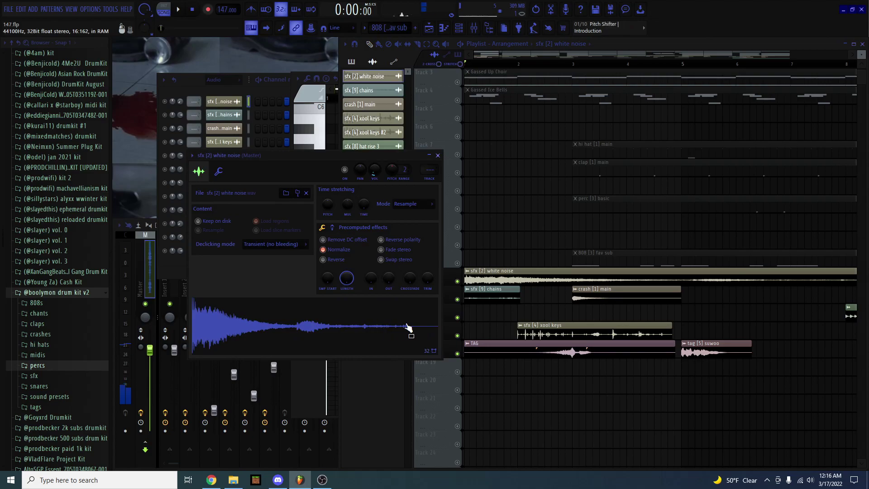
double_click(591, 292)
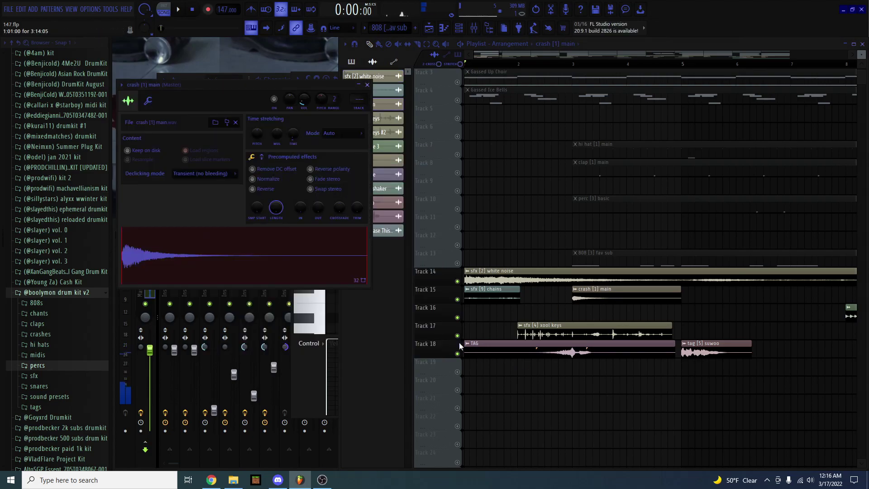
double_click(571, 329)
click(333, 283)
Open the sfx [8] hat rise 3 and bitch_tag clips in the sampler to show their sounds.
scroll(528, 345, down, 5)
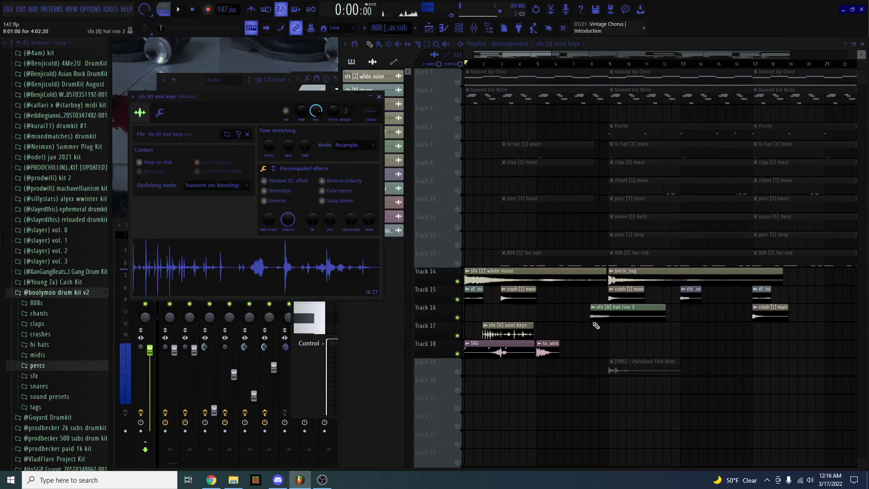
scroll(596, 326, up, 3)
double_click(633, 310)
key(ctrl+z)
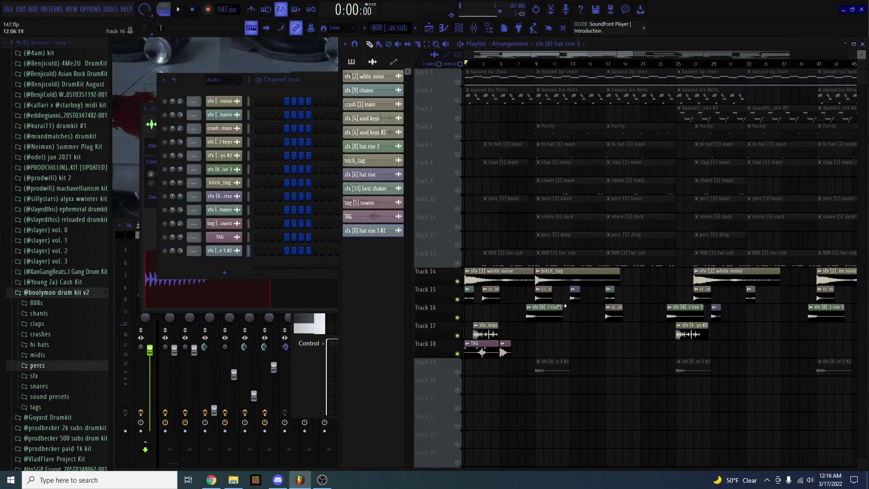
scroll(532, 289, up, 2)
double_click(545, 273)
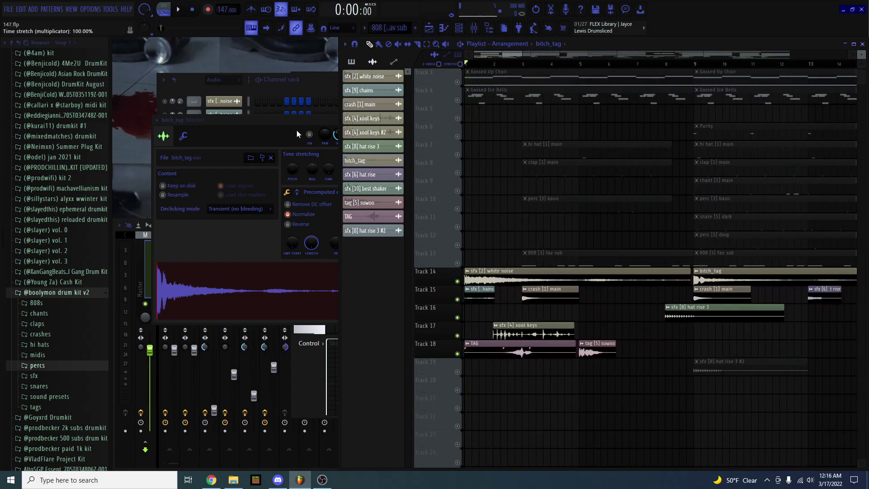
drag(297, 127, 471, 206)
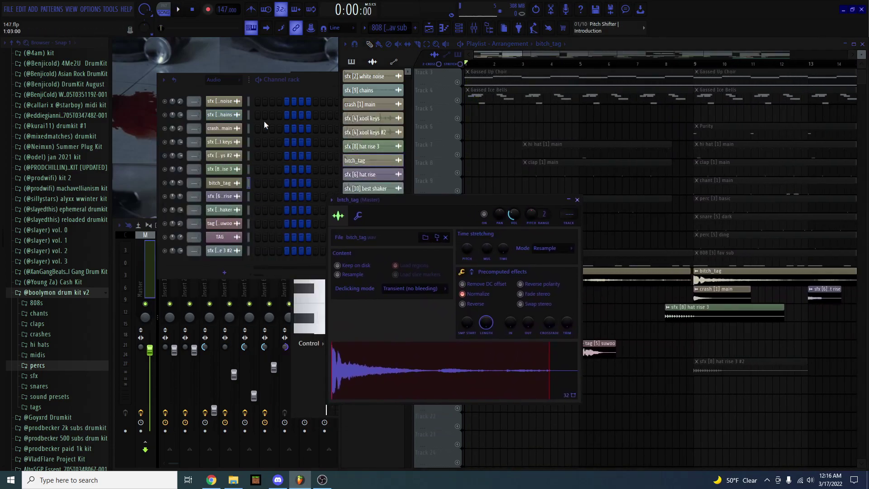
Set the channel rack filter to All, then close the rack and the bitch_tag sampler.
click(230, 86)
click(230, 80)
click(226, 89)
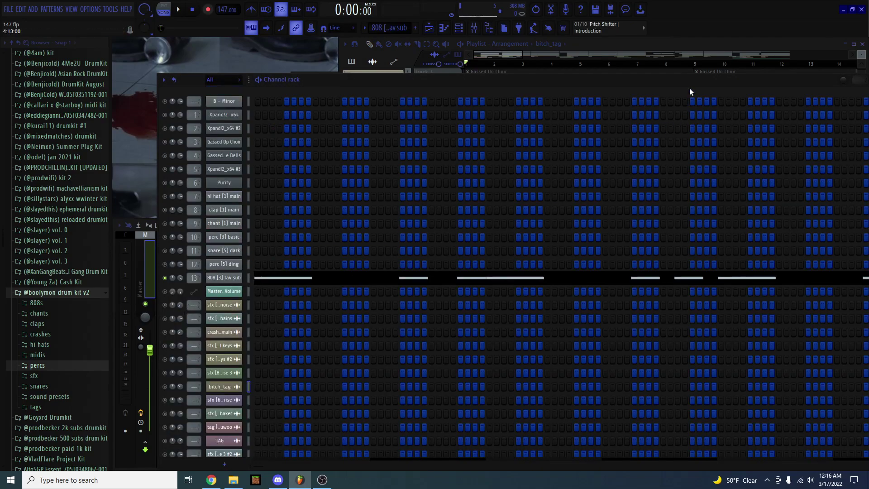
drag(689, 89, 463, 96)
click(671, 89)
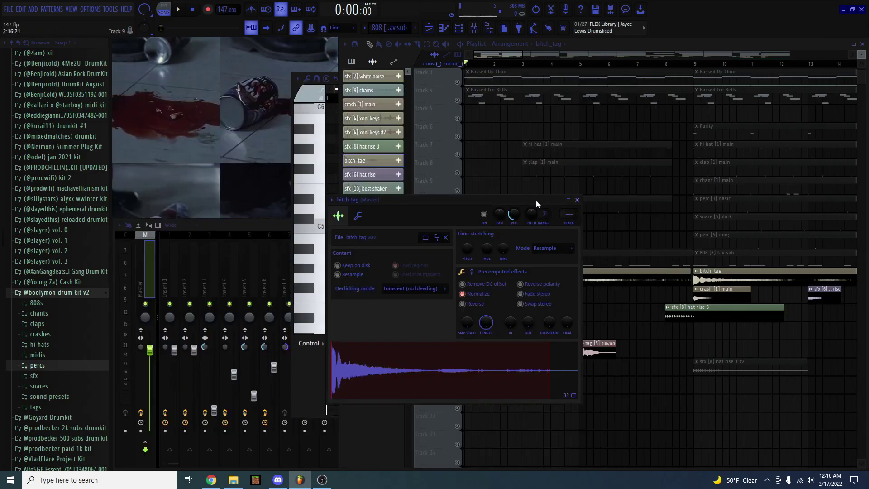
click(577, 200)
Re-enable all playlist tracks and look over the full arrangement of the beat.
scroll(487, 254, up, 2)
scroll(436, 273, down, 4)
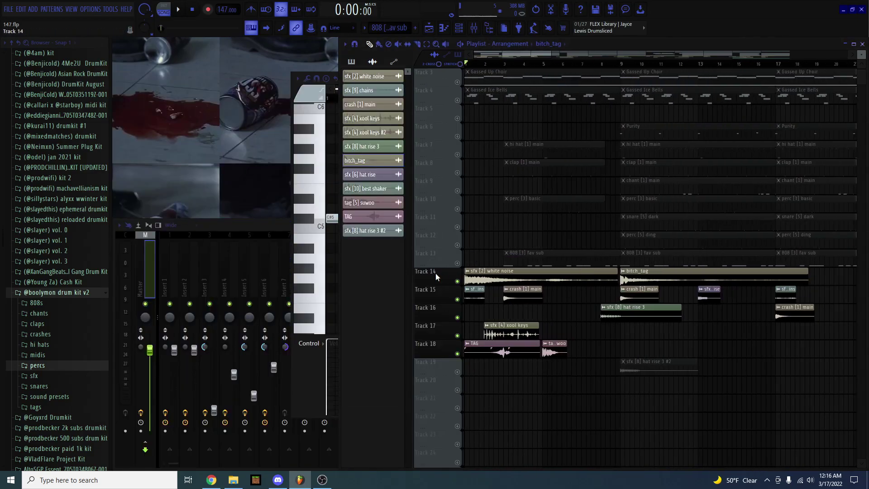
scroll(436, 273, up, 3)
scroll(436, 273, down, 3)
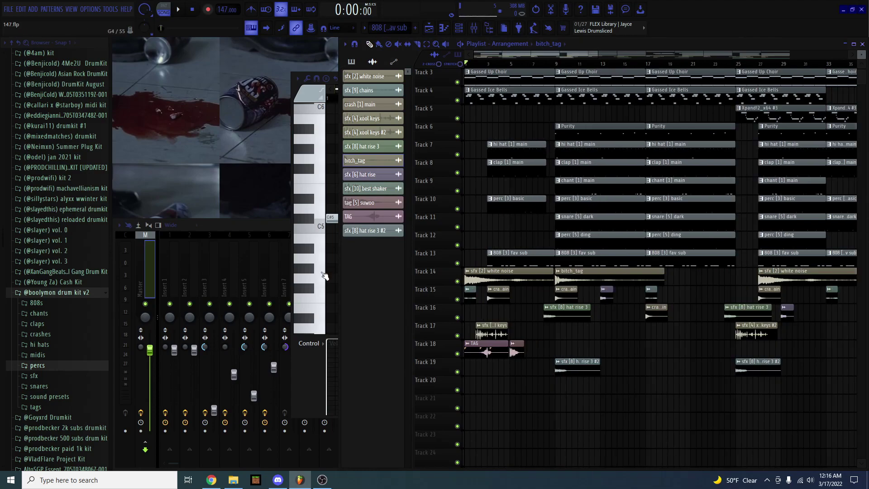
Look over the horrorplugg142 arrangement and play the beat from the start of the song.
scroll(461, 233, up, 2)
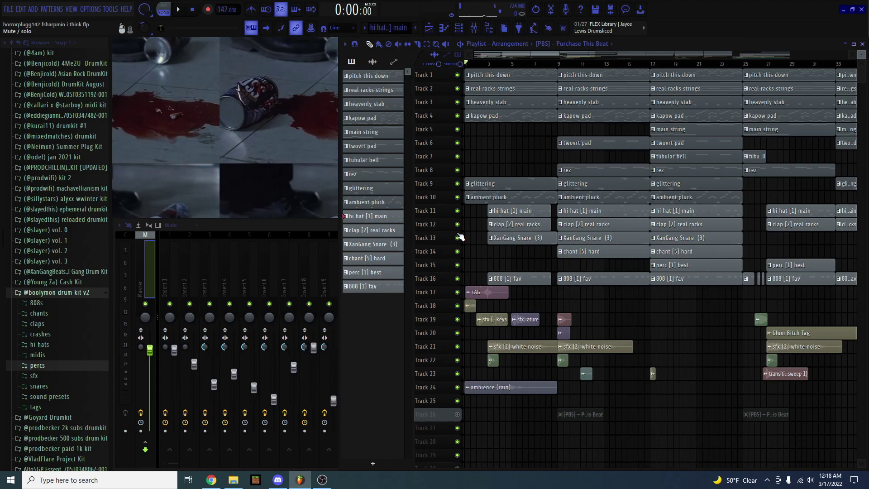
scroll(486, 312, down, 3)
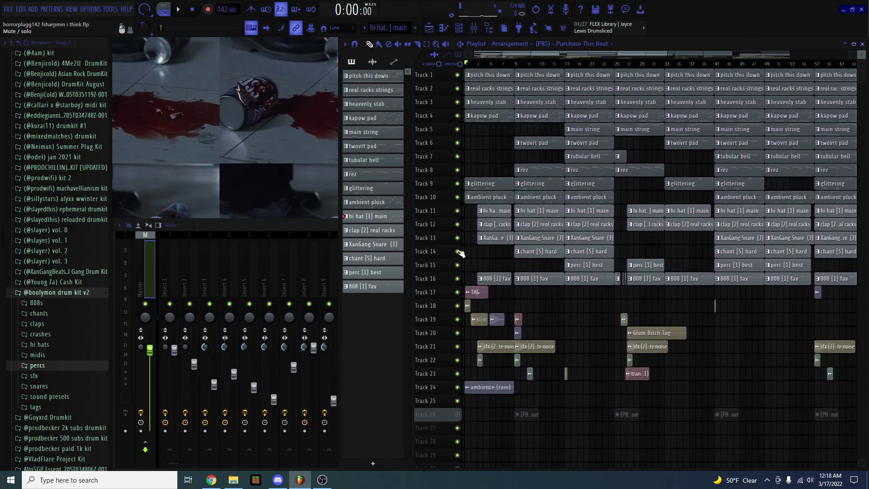
key(space)
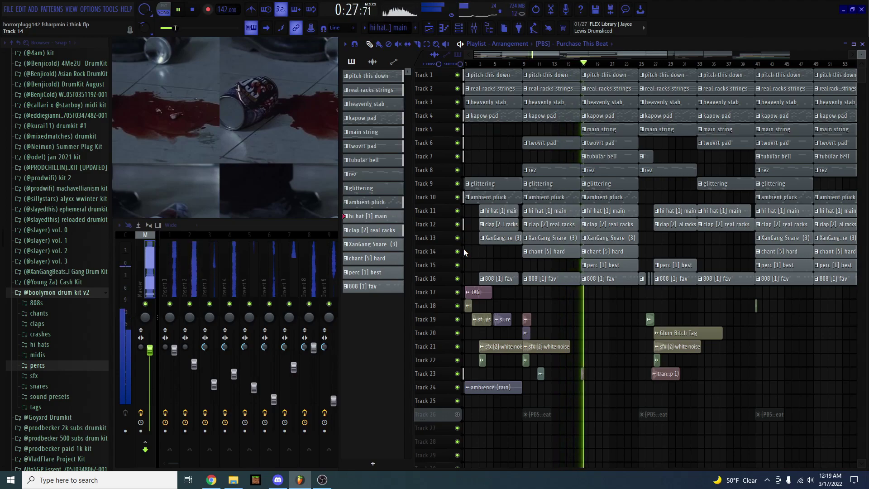
key(space)
Solo playlist track 1 with the pitch this down pattern and set the playhead at the start of the song.
scroll(464, 247, up, 4)
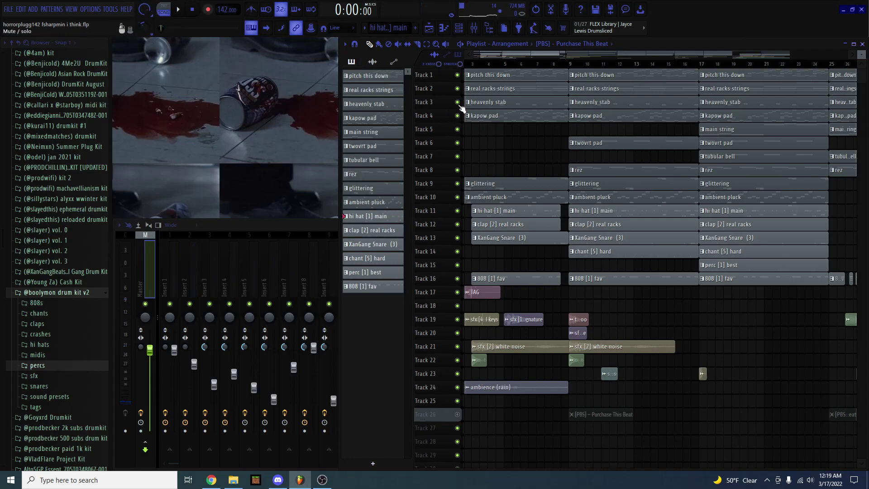
scroll(466, 136, down, 3)
scroll(466, 136, up, 2)
right_click(458, 75)
scroll(459, 103, up, 2)
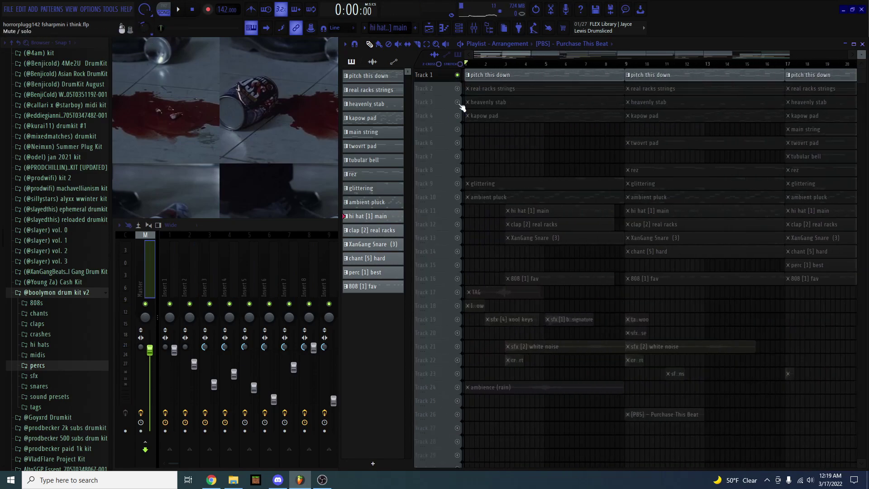
scroll(459, 103, up, 1)
click(482, 63)
Open the pitch this down notes in the piano roll, look over them and play the pattern.
double_click(532, 78)
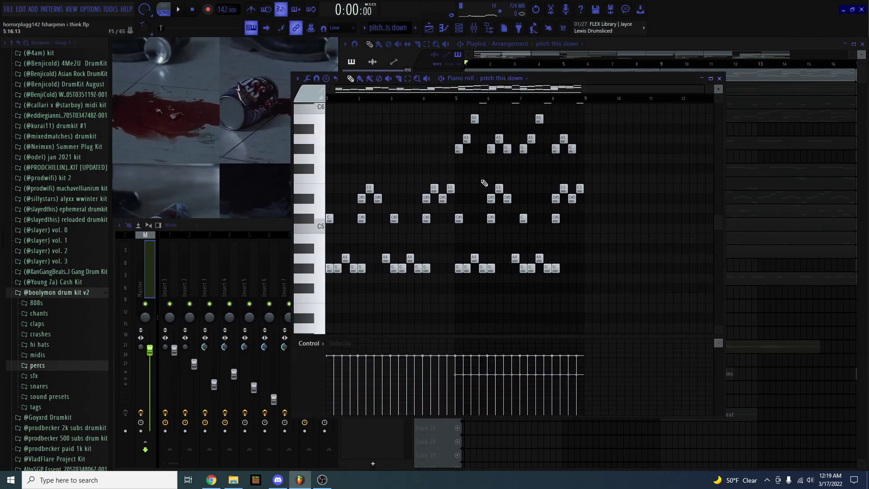
scroll(404, 185, down, 2)
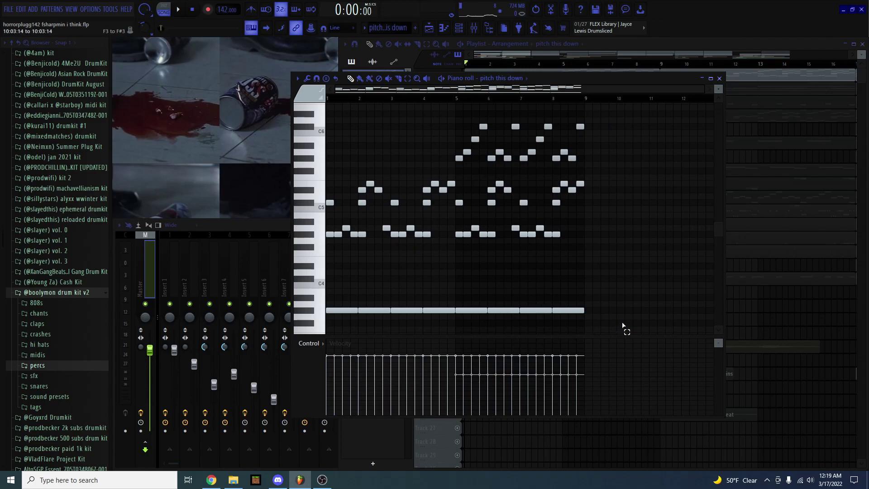
drag(622, 326, 455, 111)
click(433, 204)
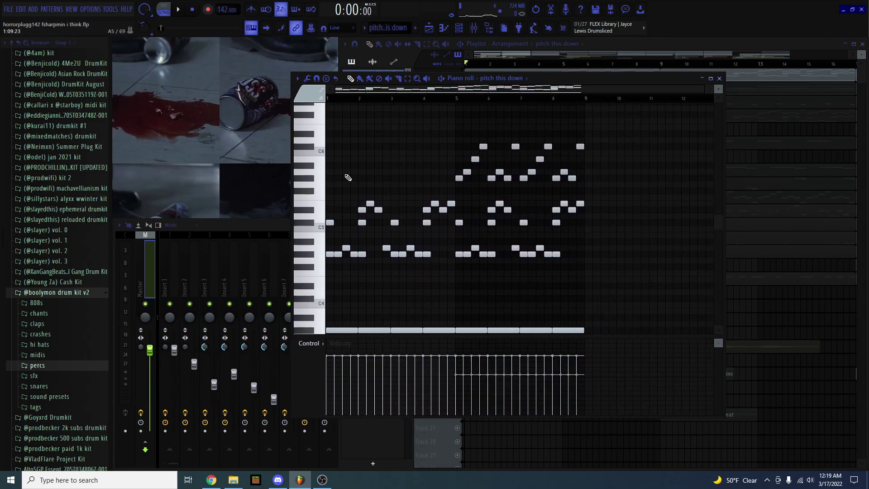
key(space)
scroll(356, 180, down, 1)
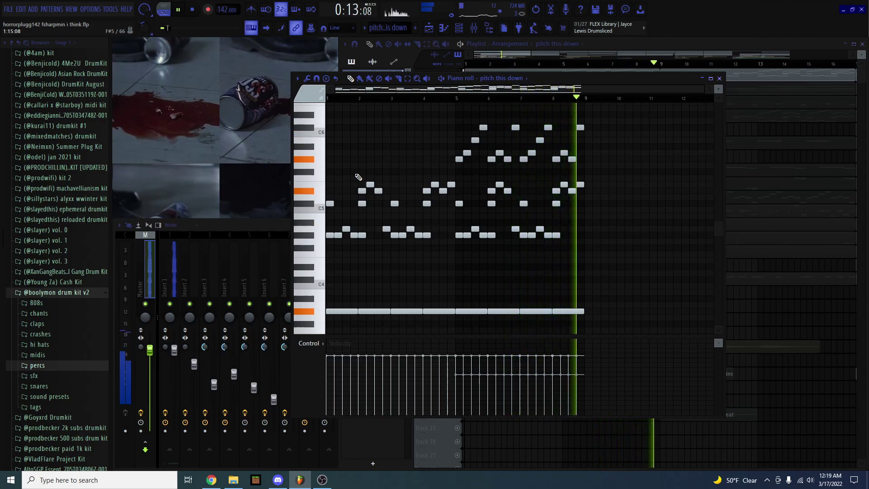
key(space)
Bring up the channel rack, show the pitch this down channel's Xpand!2 preset and close the plugin.
click(459, 32)
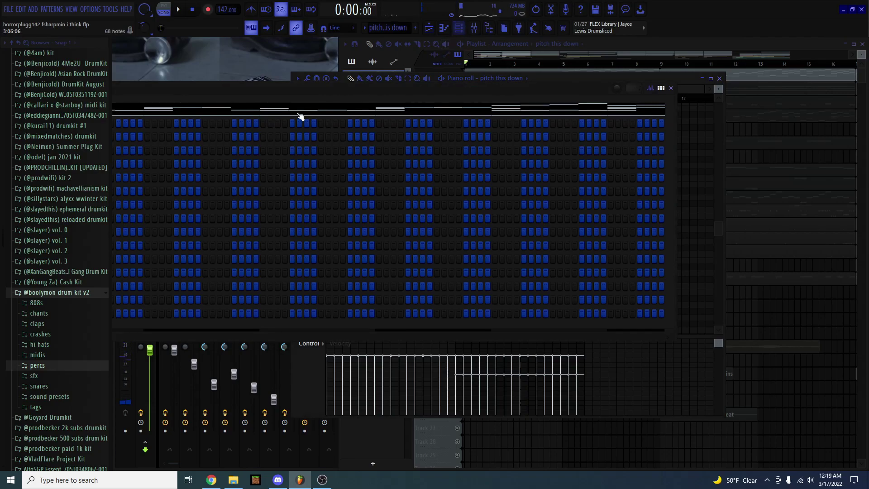
click(181, 132)
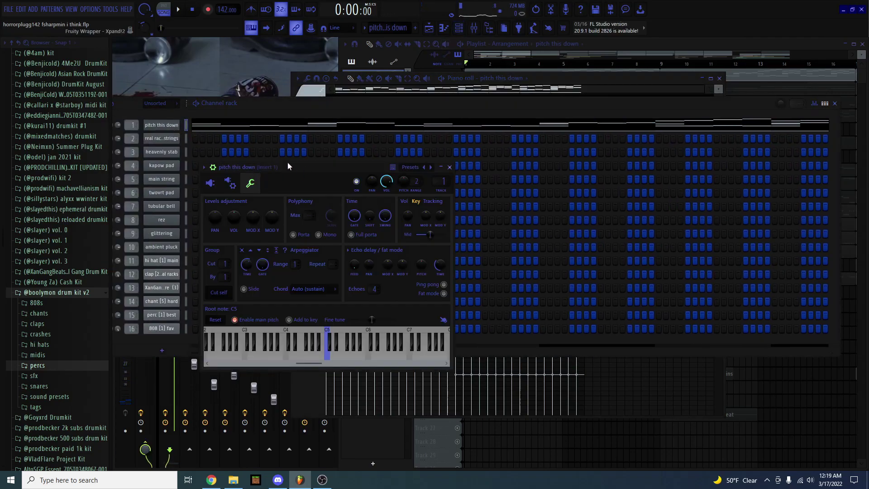
click(213, 182)
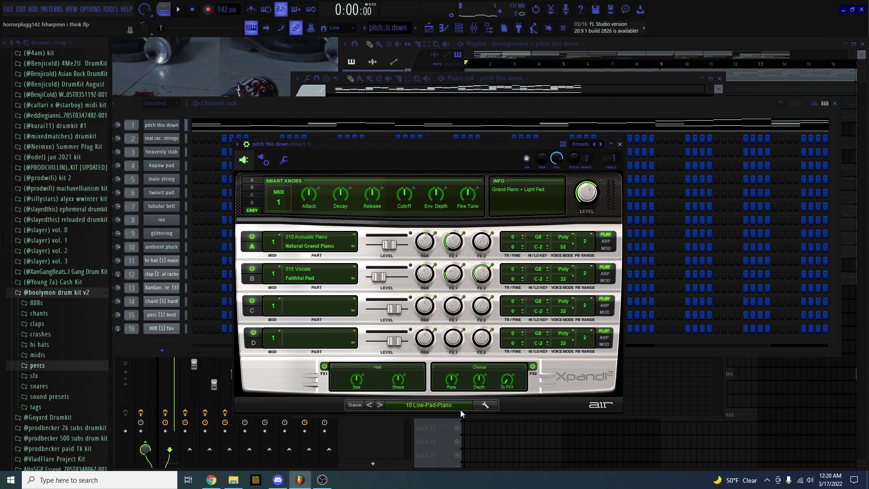
click(620, 144)
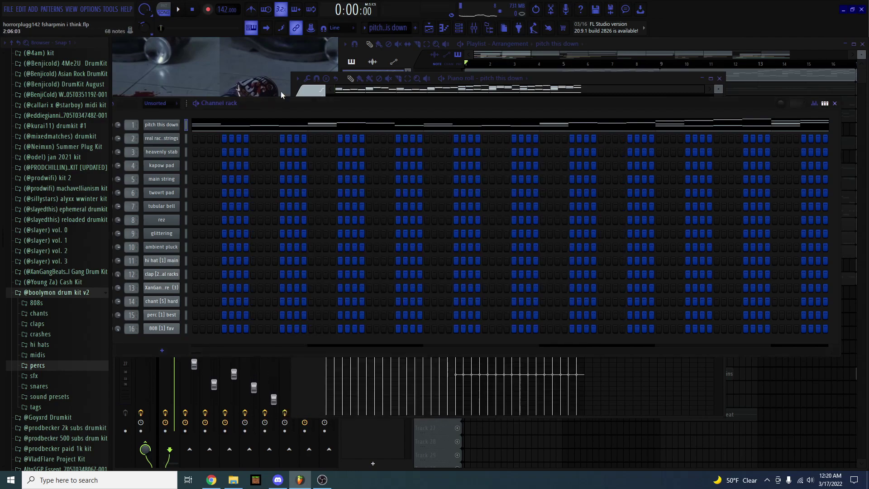
Move the channel rack aside and examine the pitch this down notes in the piano roll.
drag(414, 102, 646, 159)
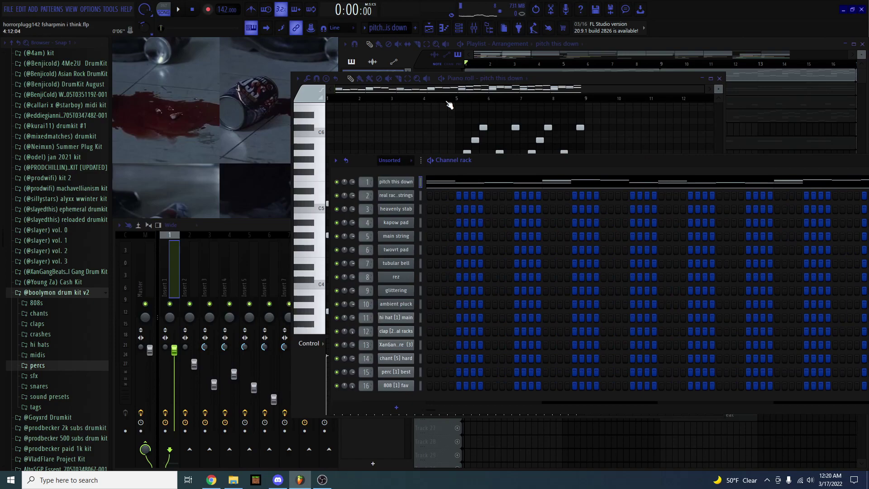
click(516, 77)
ctrl+scroll(351, 149, up, 3)
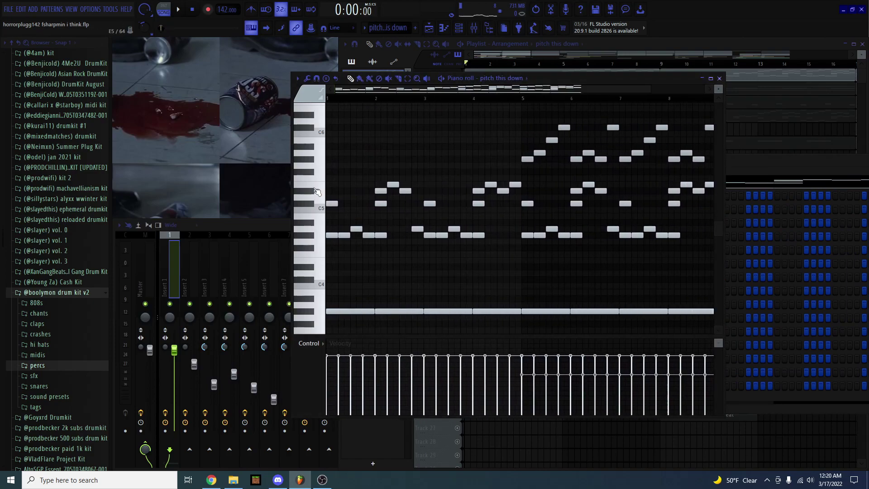
ctrl+scroll(353, 194, down, 2)
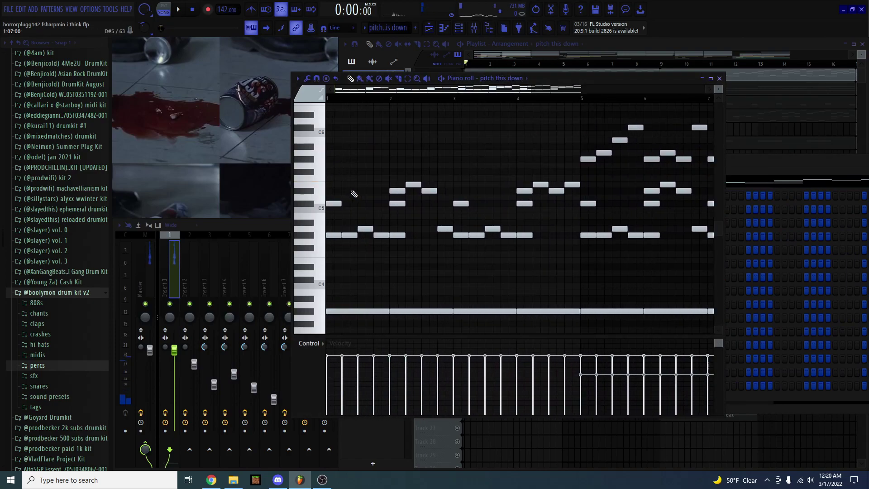
Set the channel rack filter to All, reposition the rack and bring the piano roll back to the front.
click(462, 30)
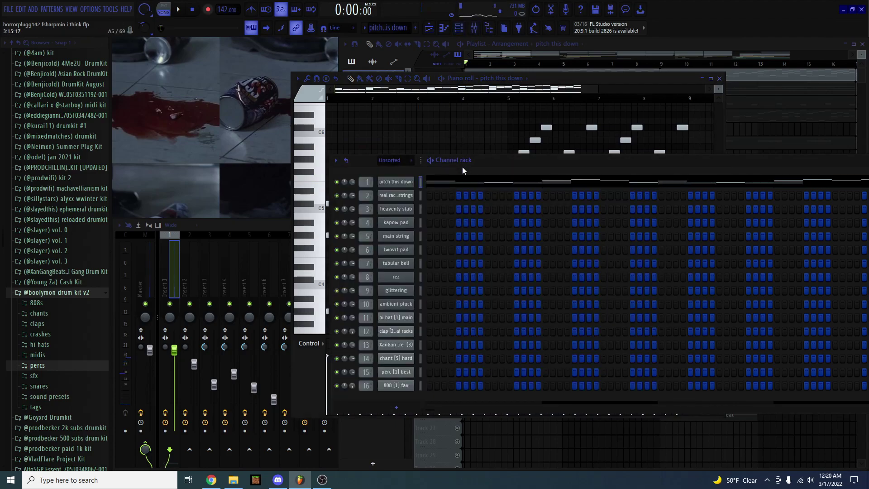
drag(463, 168, 361, 149)
click(321, 165)
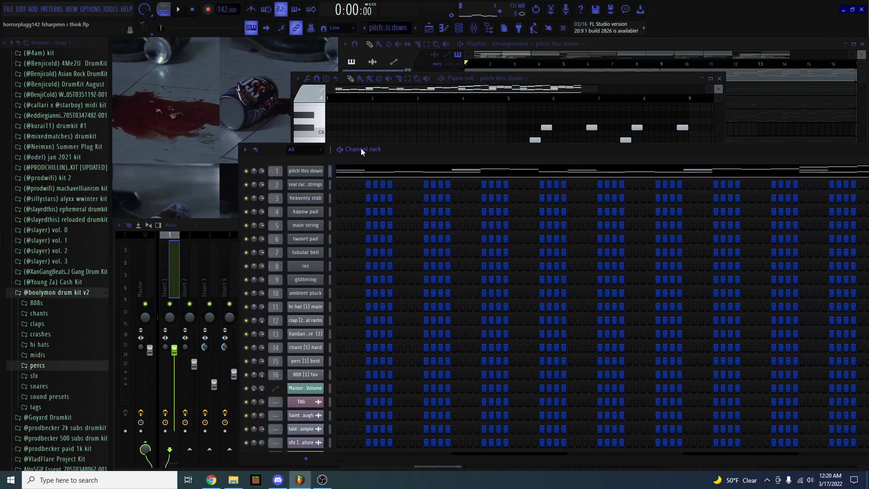
click(434, 78)
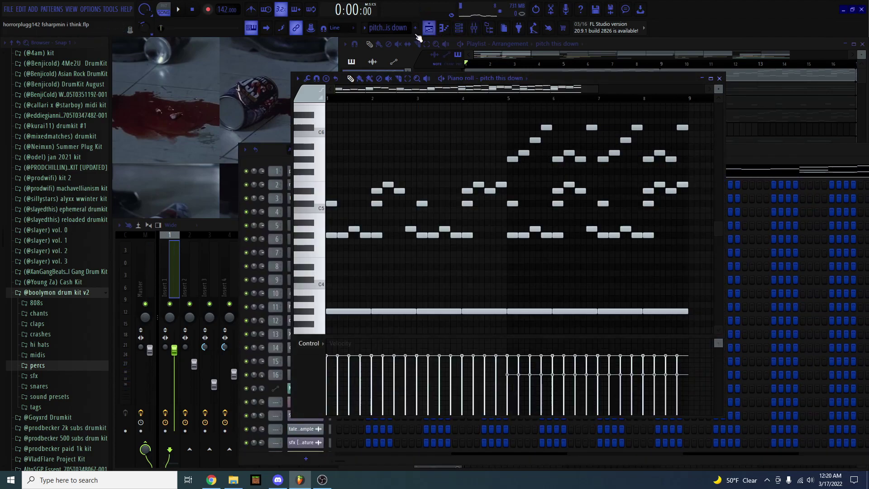
Switch to the real racks strings pattern and arrange the channel rack beside its piano roll.
scroll(399, 29, down, 1)
drag(269, 156, 224, 134)
click(311, 166)
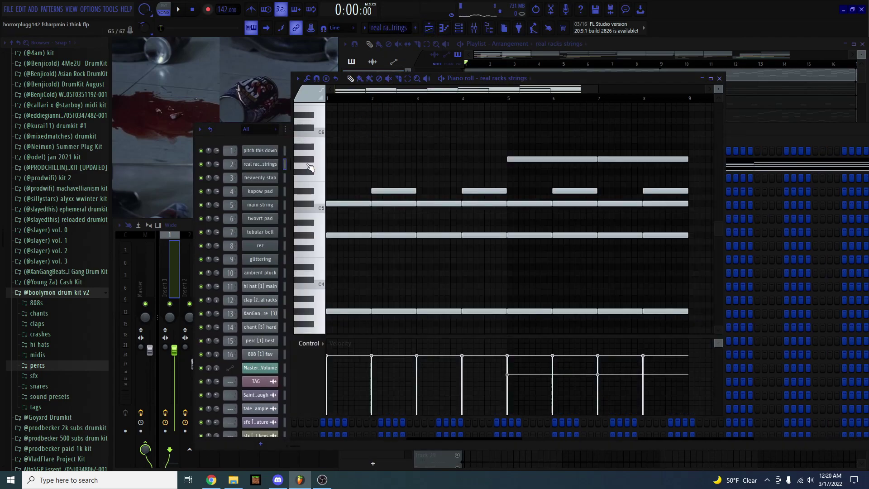
Solo playlist track 2 and open the real racks strings notes in the piano roll.
click(753, 119)
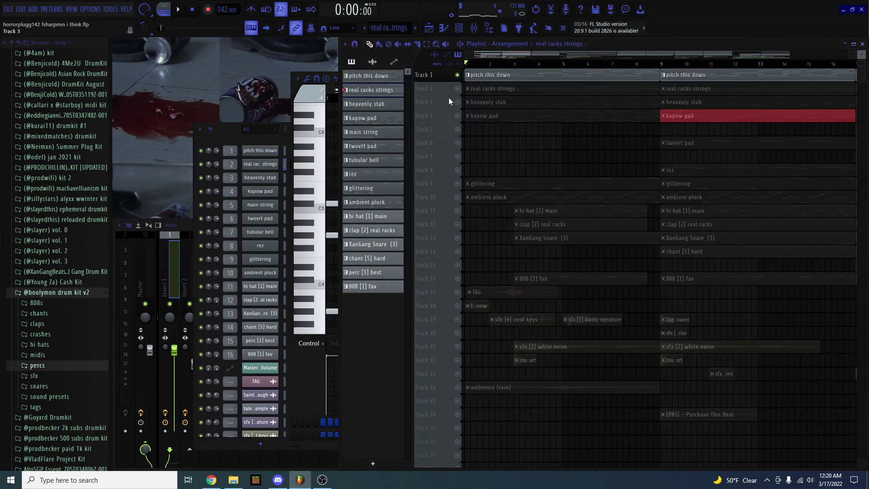
double_click(491, 91)
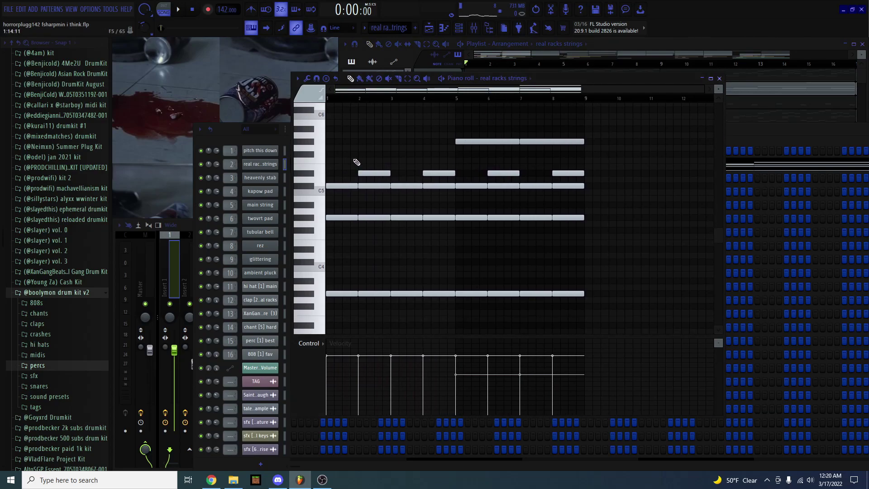
click(376, 99)
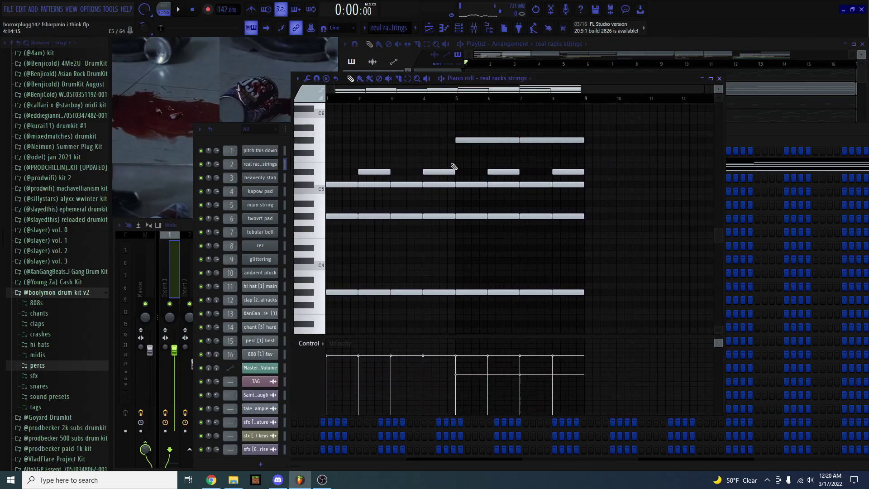
Play back the real racks strings notes and examine their full pitch range in the piano roll.
key(space)
scroll(352, 164, up, 1)
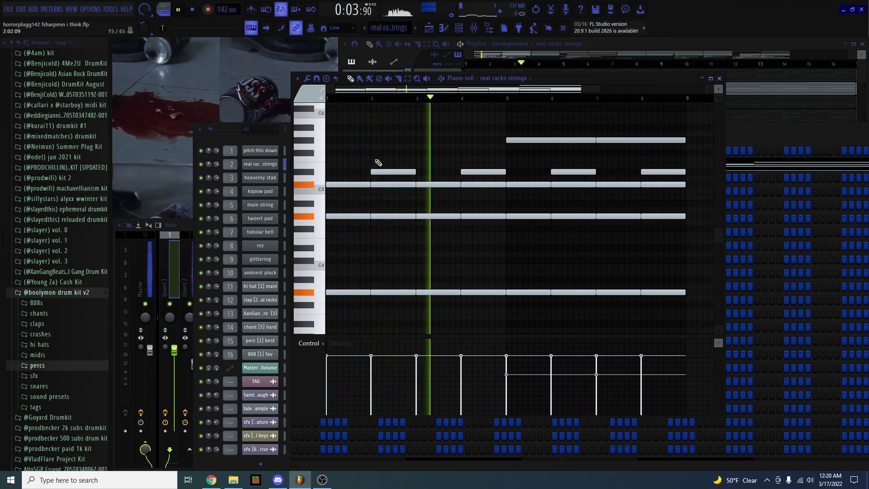
scroll(378, 163, down, 1)
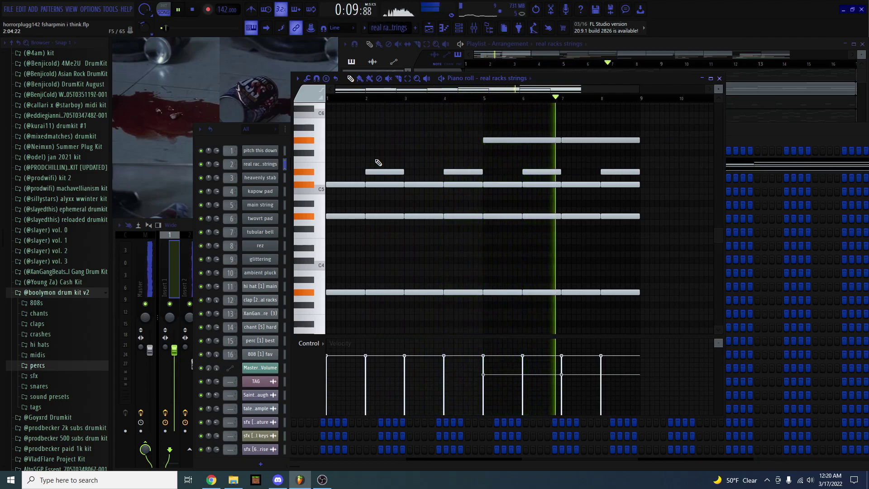
scroll(378, 163, up, 2)
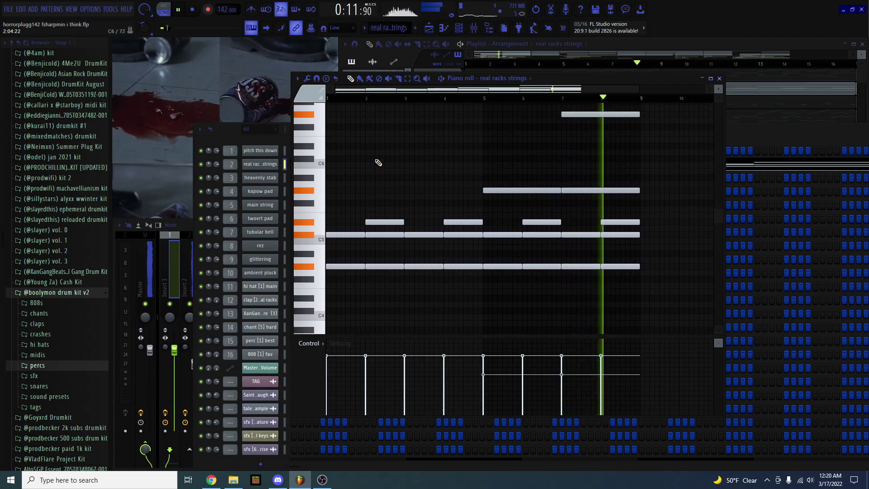
scroll(379, 163, up, 2)
scroll(378, 163, down, 3)
key(space)
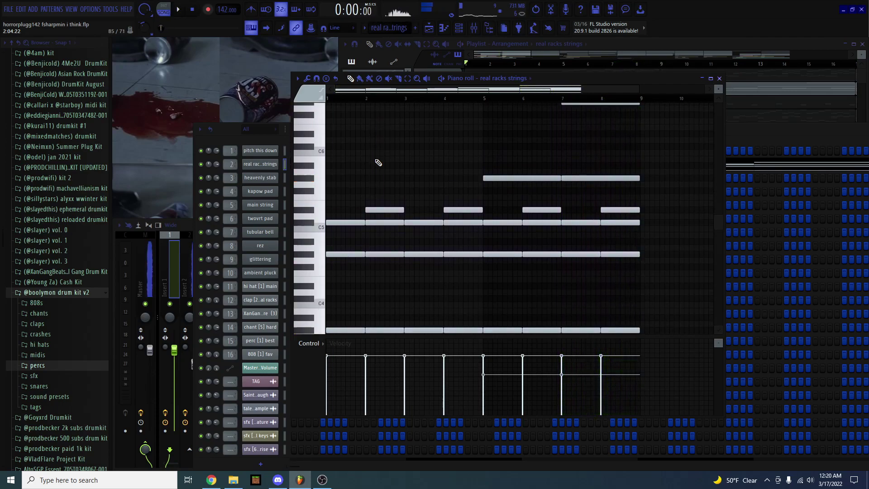
Check the Xpand!2 preset behind the real racks strings channel and close its instrument window.
scroll(648, 137, up, 1)
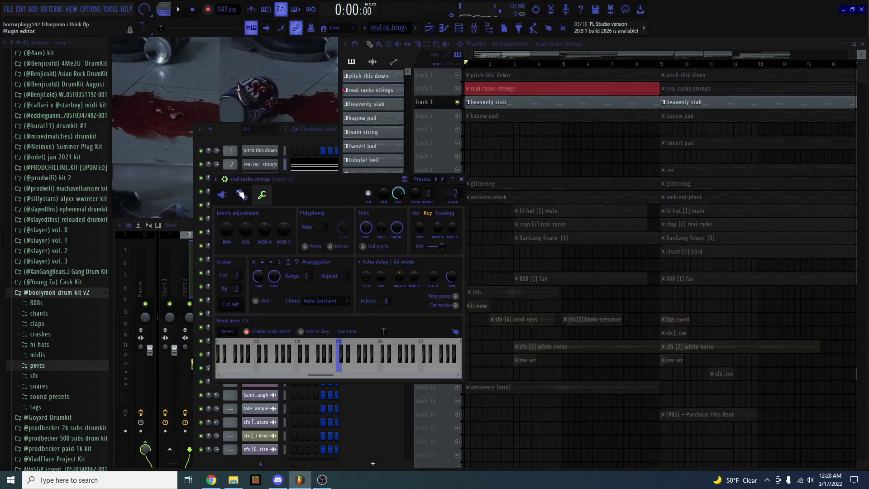
click(221, 195)
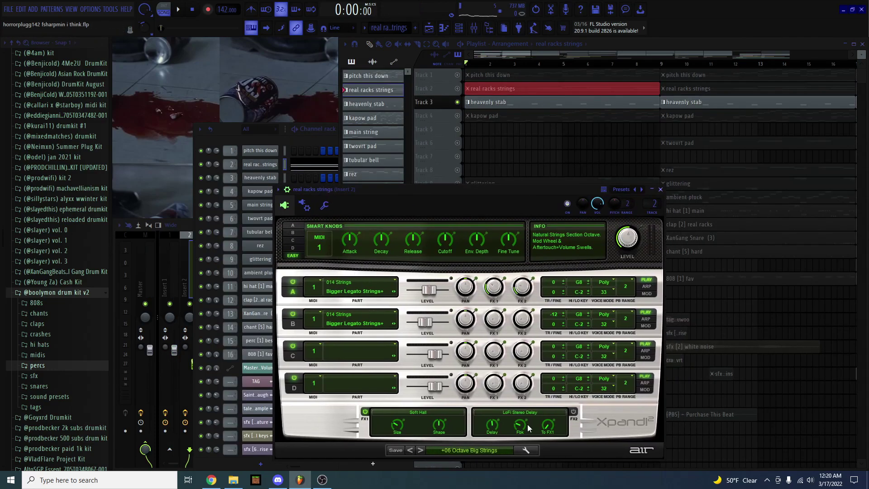
click(661, 190)
Switch to the heavenly stab pattern, show its Xpand!2 instrument and move that window clear of the channel rack.
click(482, 102)
click(267, 180)
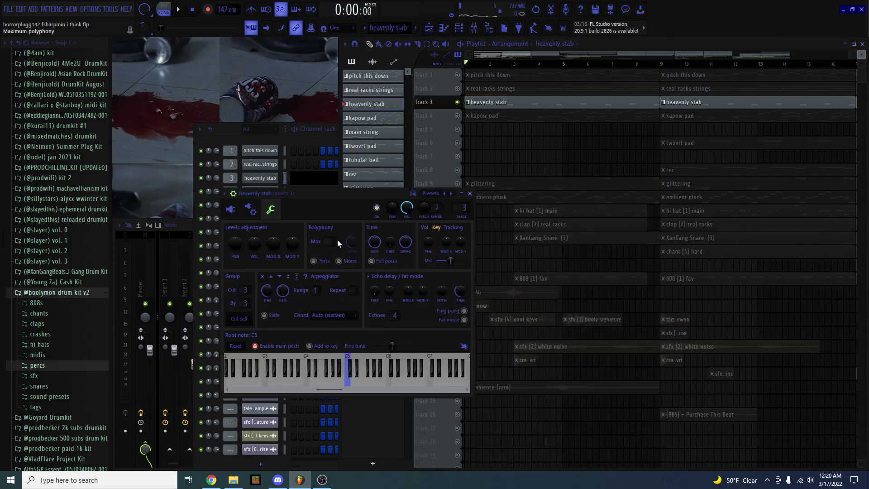
click(234, 211)
click(268, 207)
click(233, 209)
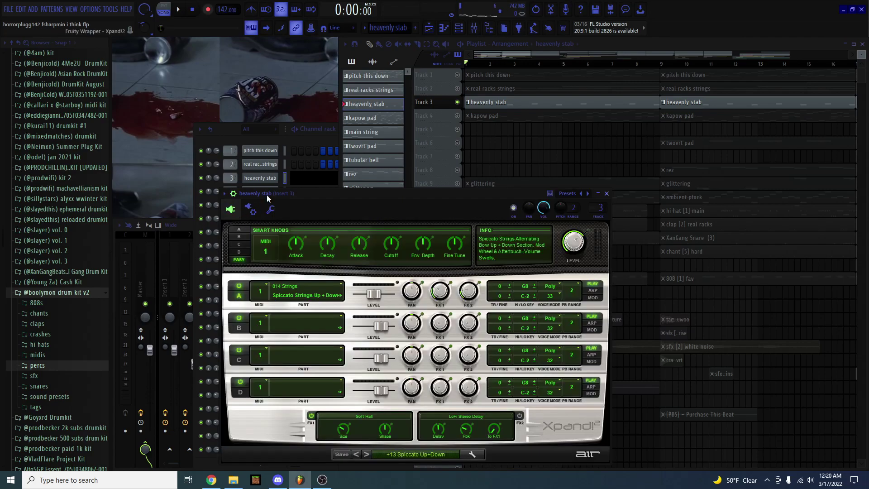
drag(267, 194, 296, 200)
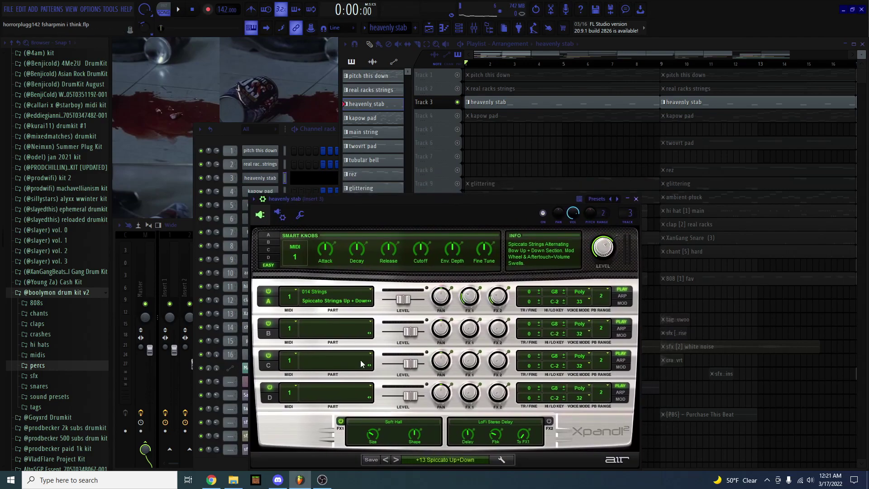
drag(342, 203, 431, 203)
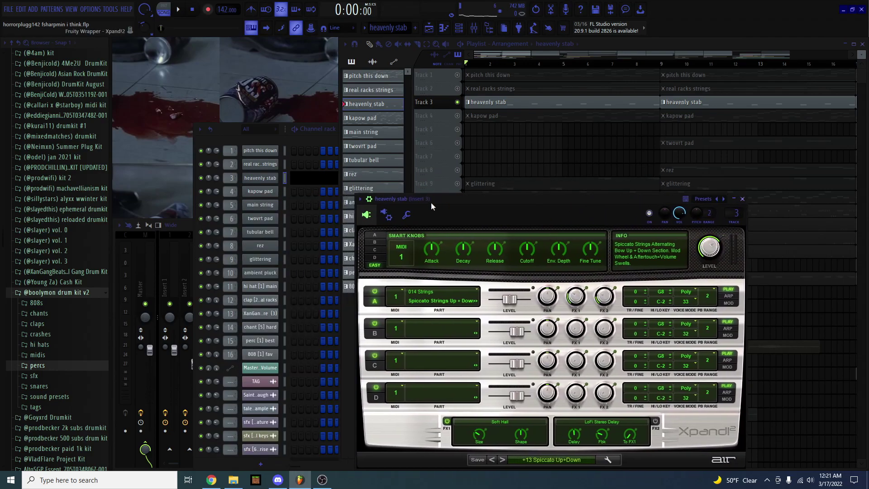
Open the heavenly stab notes in the piano roll and play them back.
click(308, 182)
key(space)
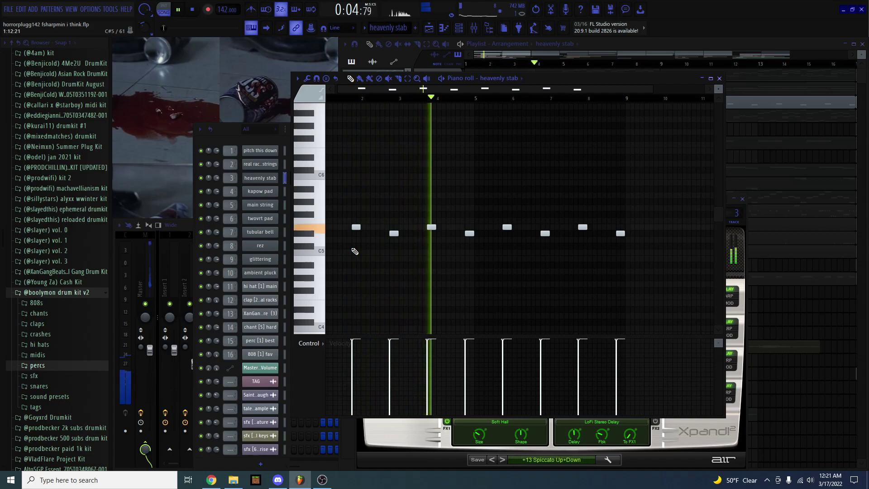
key(space)
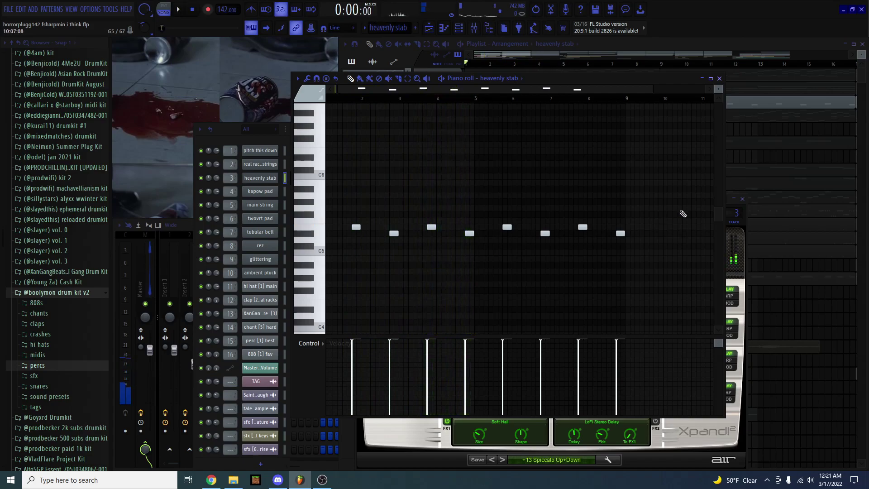
Solo playlist track 4 and play back the kapow pad notes in the piano roll, closing it when done.
click(830, 176)
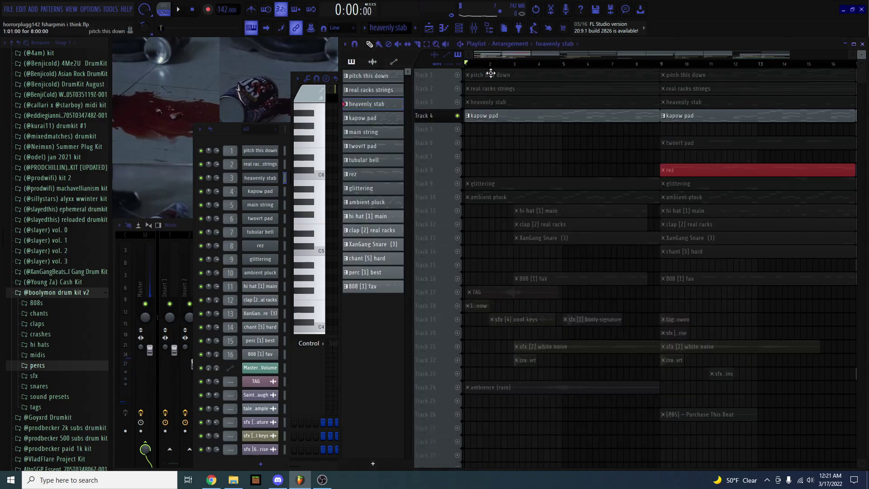
double_click(550, 116)
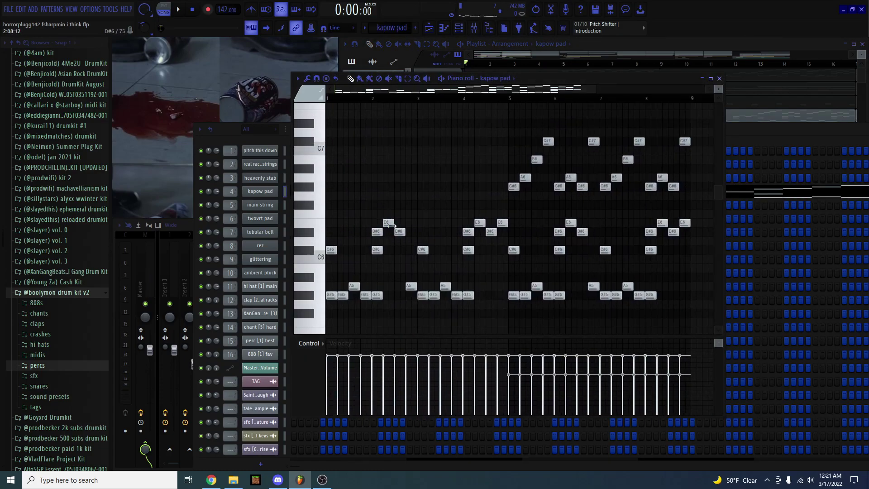
key(space)
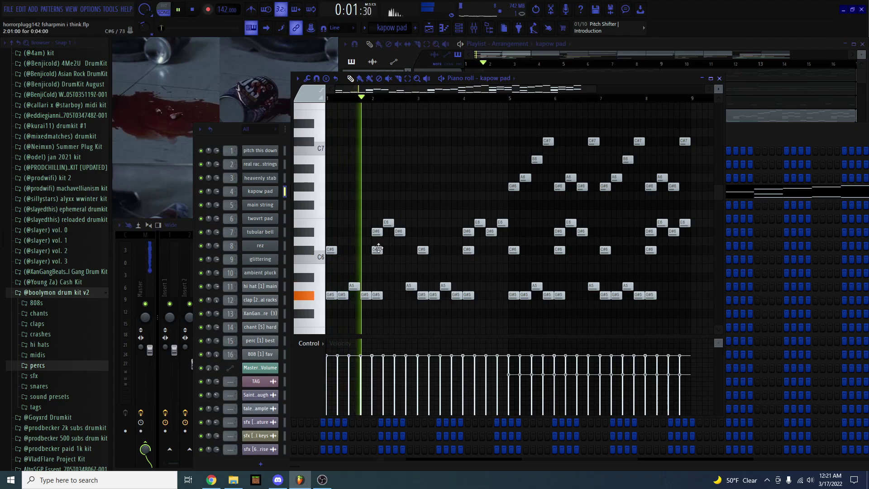
scroll(420, 248, down, 2)
scroll(422, 252, up, 1)
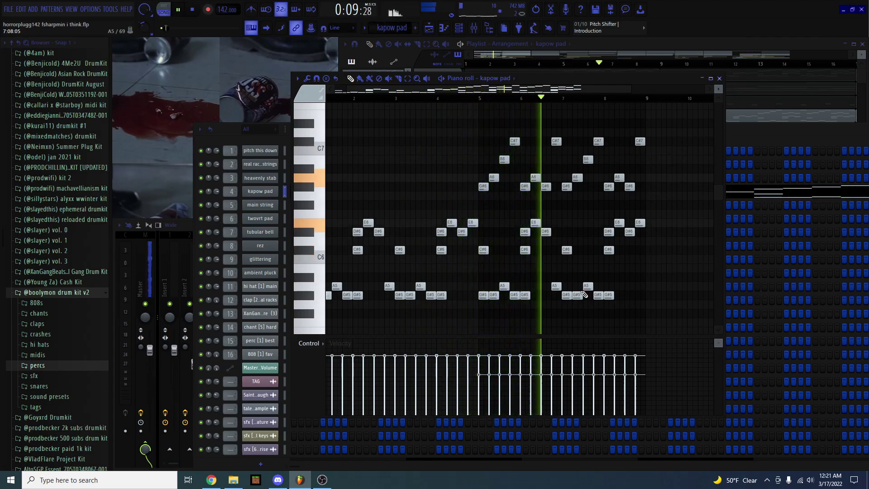
key(space)
click(720, 79)
Select the main string pattern, solo playlist track 5 and set the playback position to bar 17.
click(573, 126)
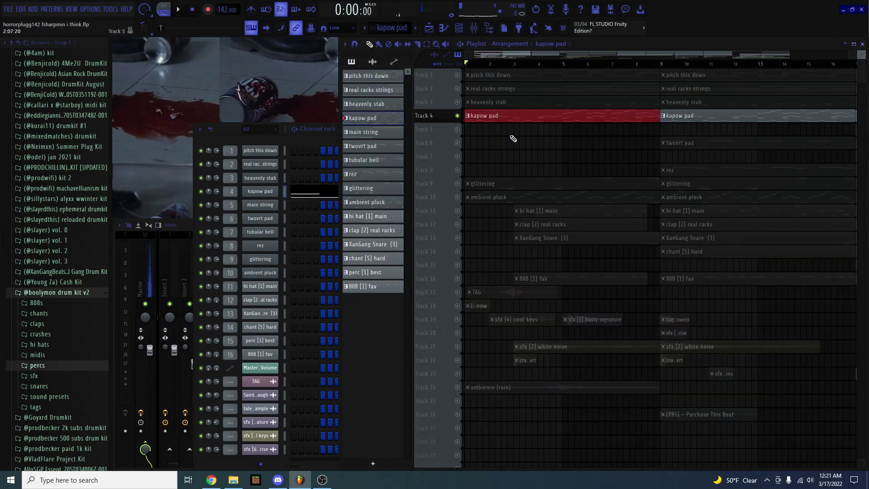
scroll(559, 163, down, 6)
scroll(551, 135, up, 3)
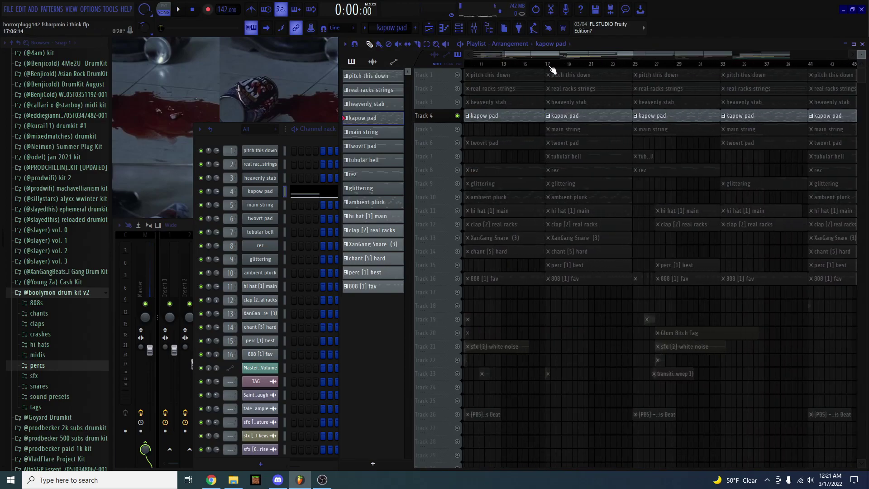
click(552, 132)
scroll(559, 129, up, 2)
right_click(458, 130)
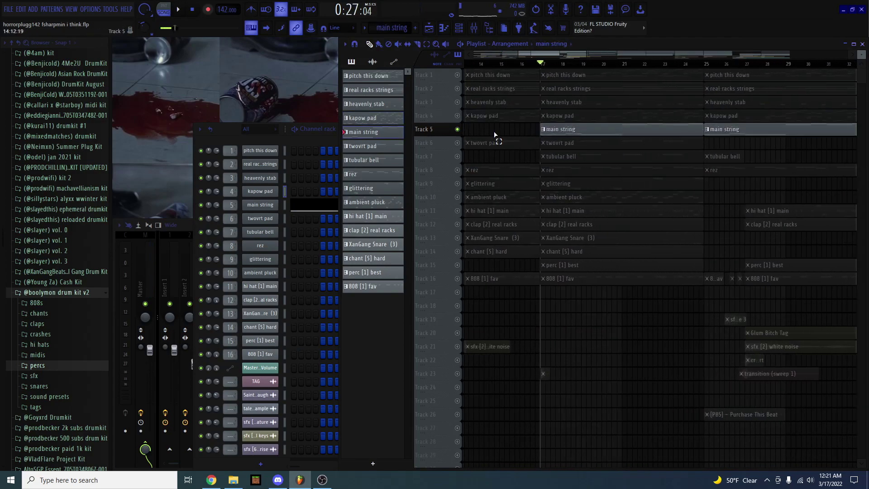
Check the main string channel's Xpand!2 preset and play back its notes in the piano roll.
click(276, 206)
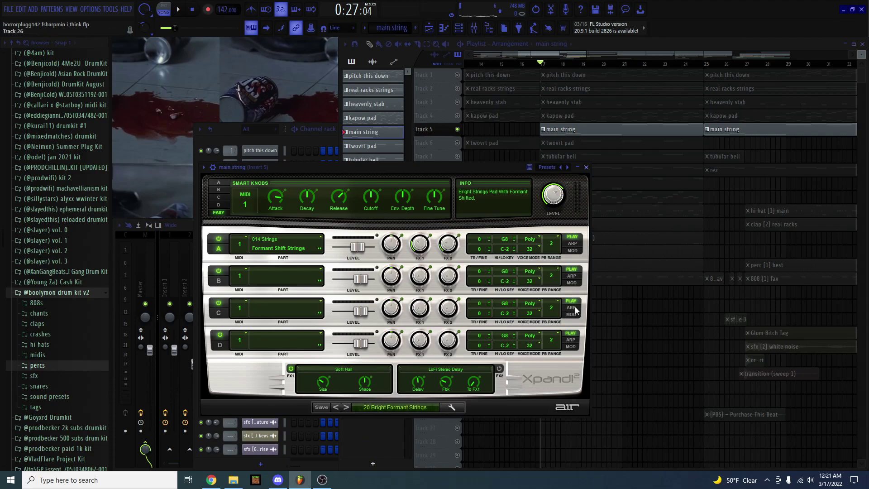
click(586, 170)
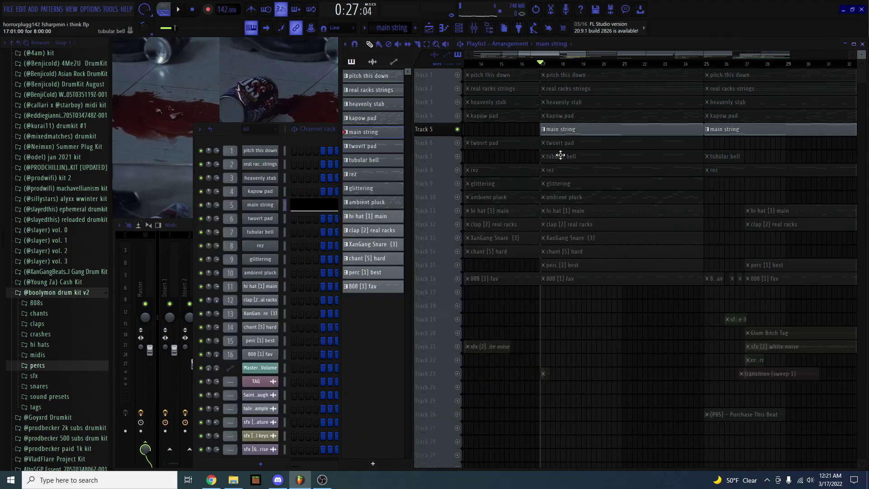
double_click(567, 129)
scroll(360, 218, up, 4)
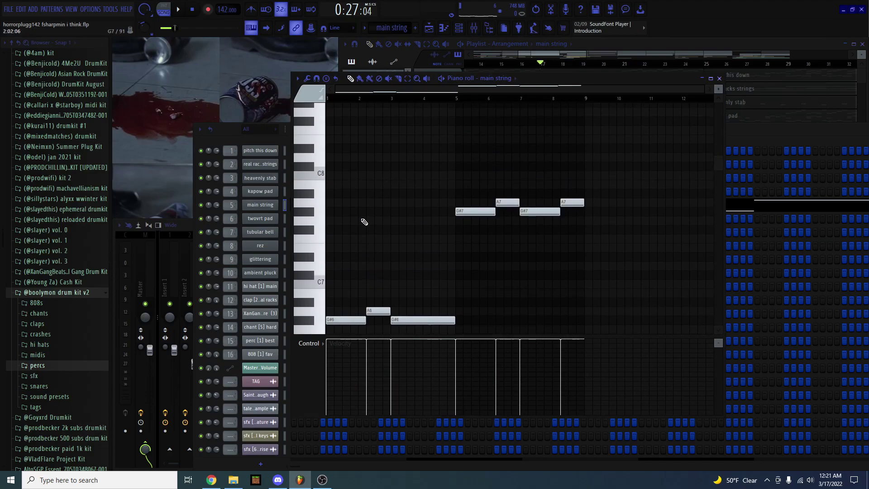
key(space)
ctrl+right_click(360, 221)
scroll(360, 222, down, 1)
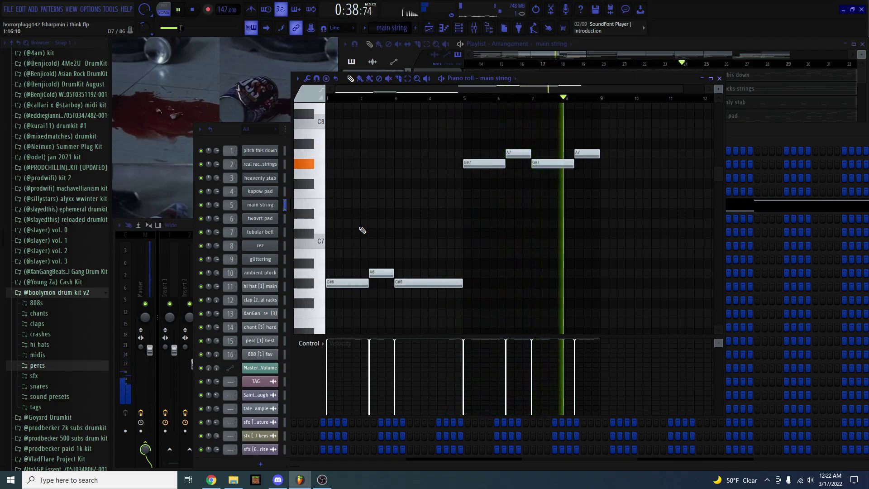
key(space)
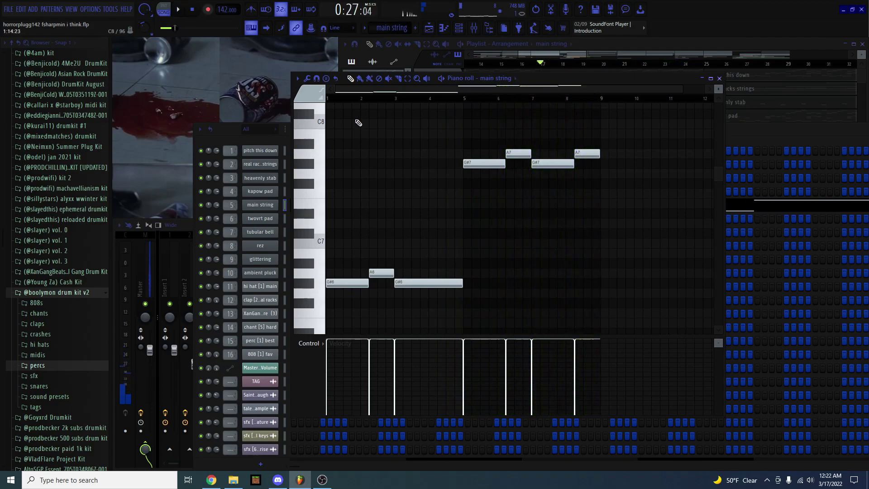
scroll(382, 33, down, 1)
Switch to the twovrt pad pattern and check the Purity preset on its channel.
click(233, 138)
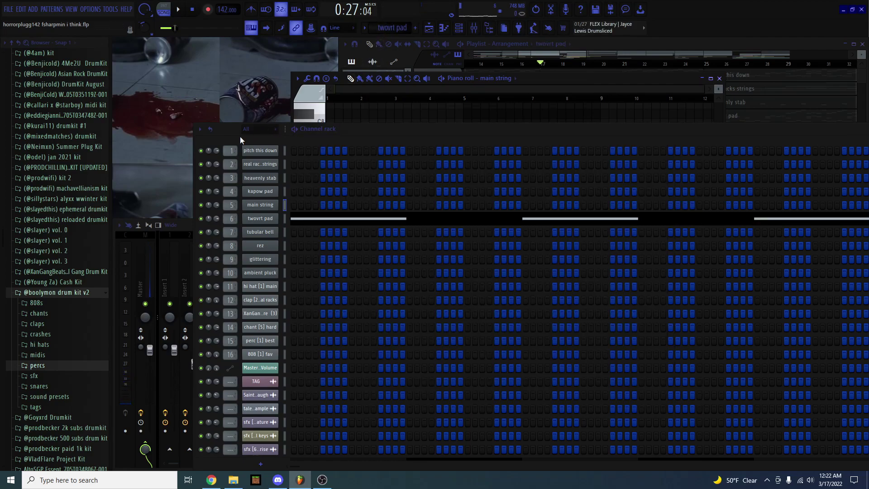
click(262, 221)
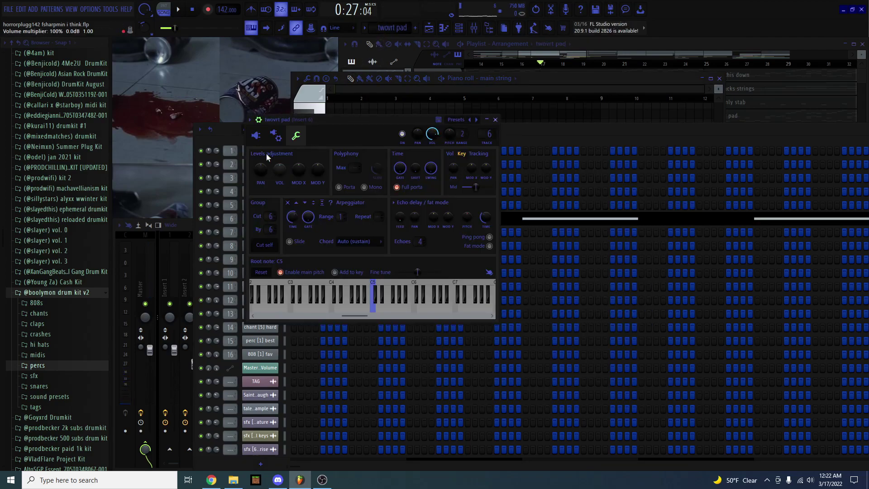
click(256, 135)
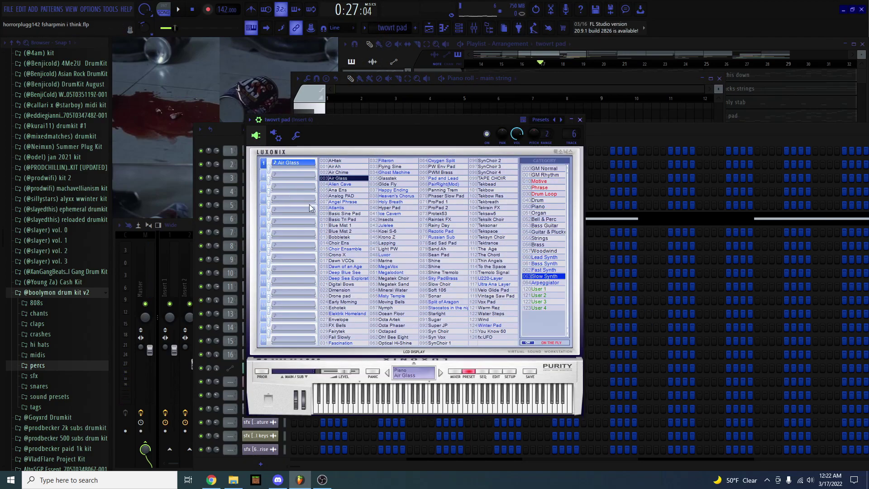
click(581, 119)
Open the twovrt pad notes in the piano roll and play them back with only that channel soloed.
click(445, 218)
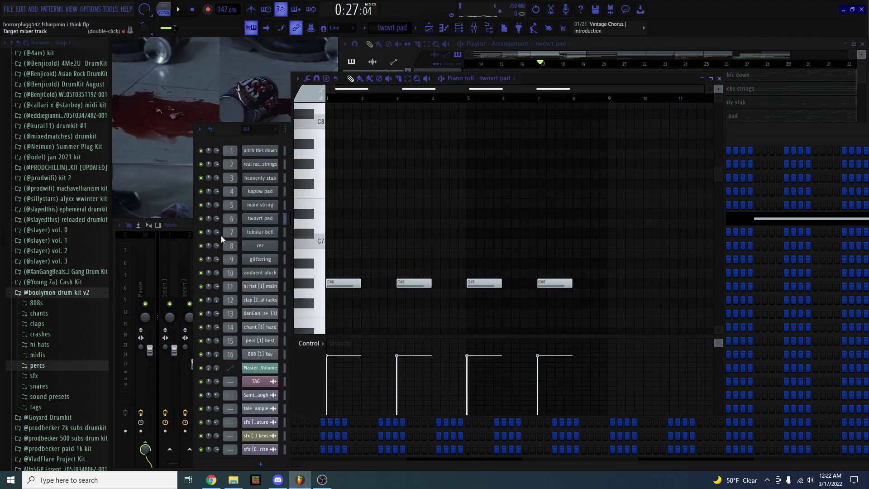
key(space)
scroll(351, 236, down, 3)
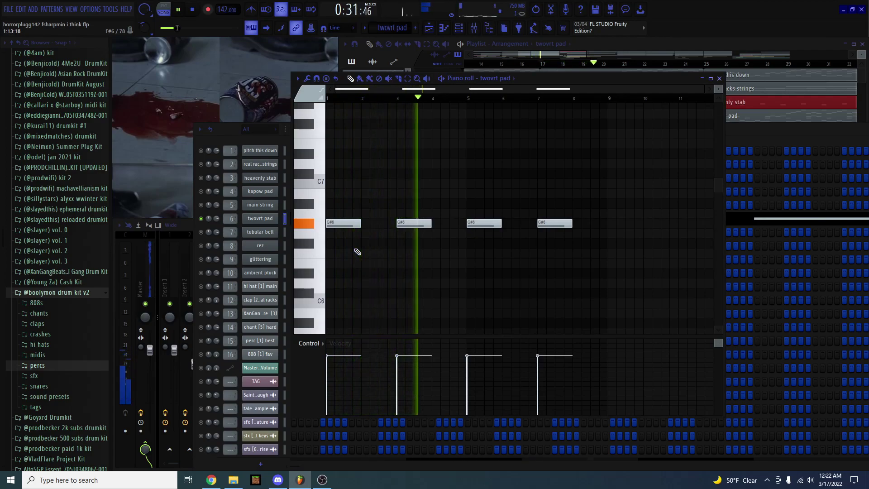
key(space)
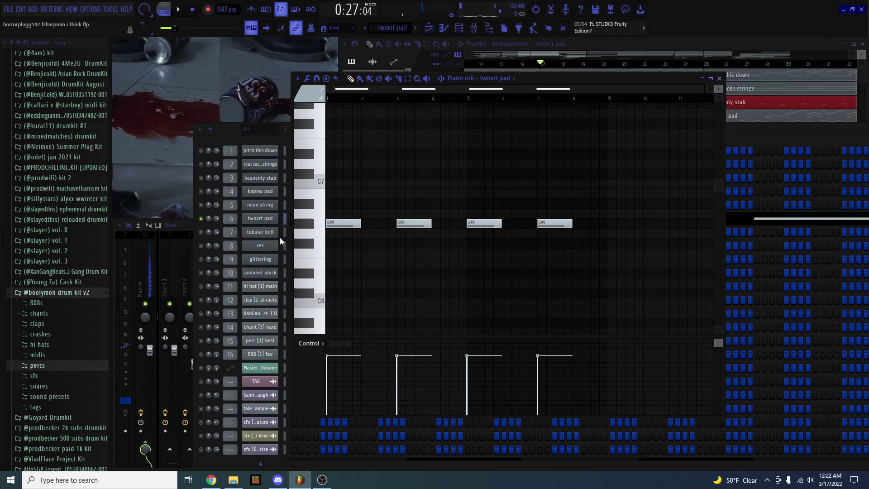
Solo the tubular bell channel, show its Purity preset and open its notes in the piano roll.
click(213, 237)
click(269, 232)
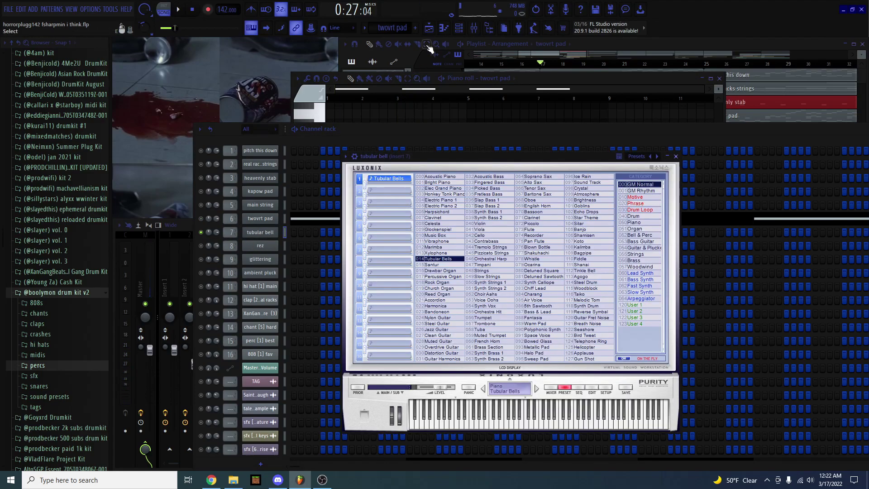
scroll(402, 29, down, 1)
click(307, 235)
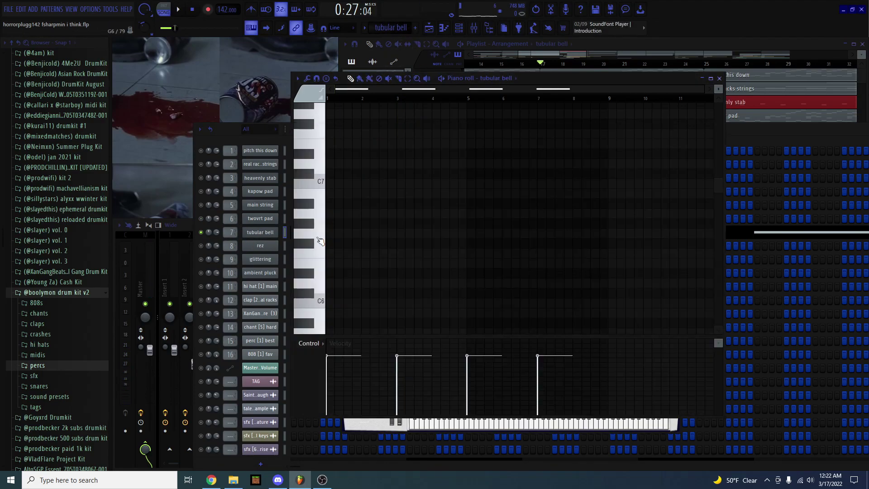
Play back the tubular bell notes and bring the full line into view in the piano roll.
key(space)
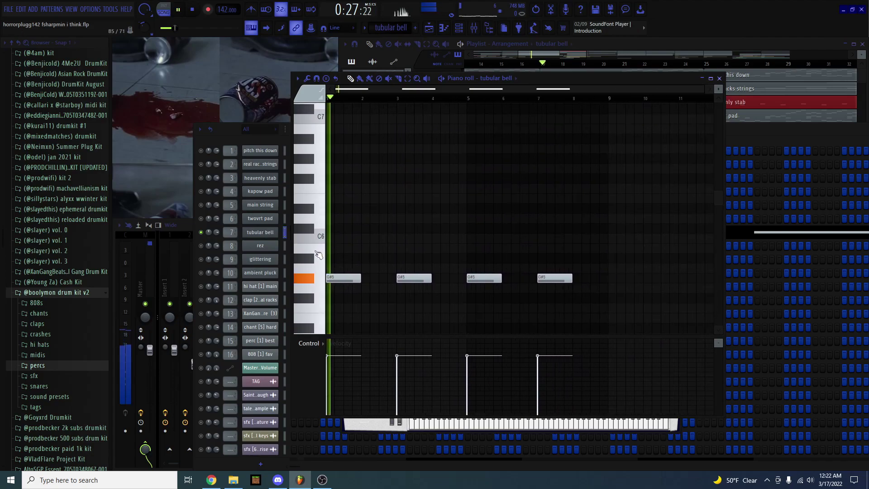
scroll(320, 258, down, 2)
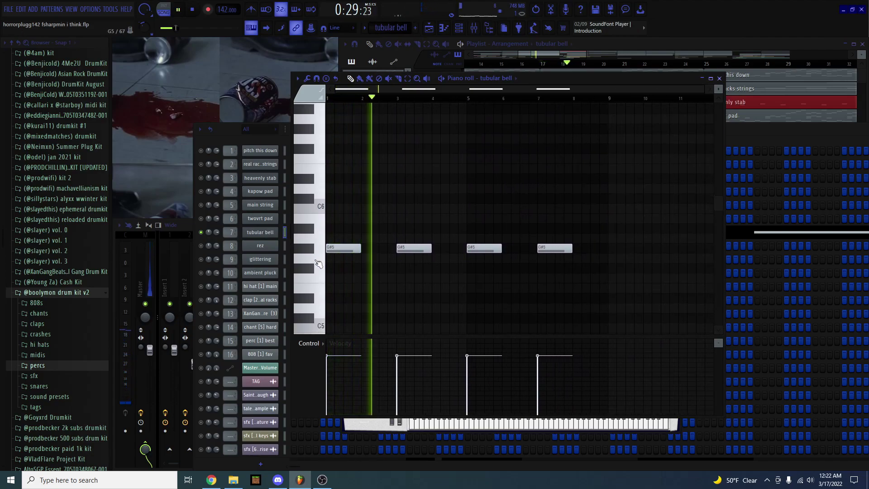
key(space)
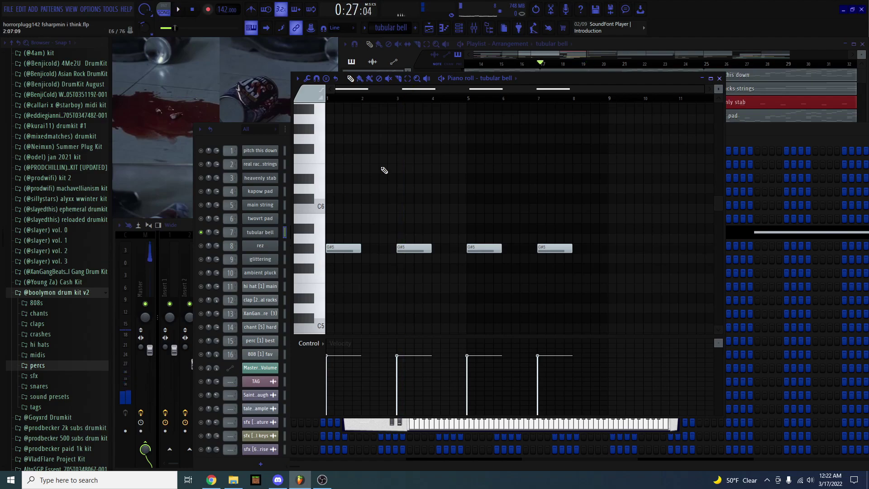
Switch to the rez pattern, solo its channel and show its Purity preset.
scroll(386, 28, down, 1)
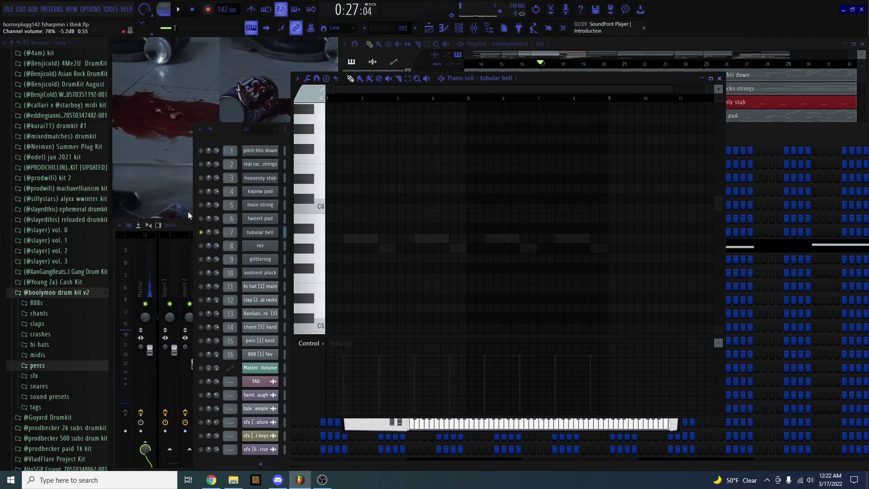
right_click(201, 245)
click(260, 245)
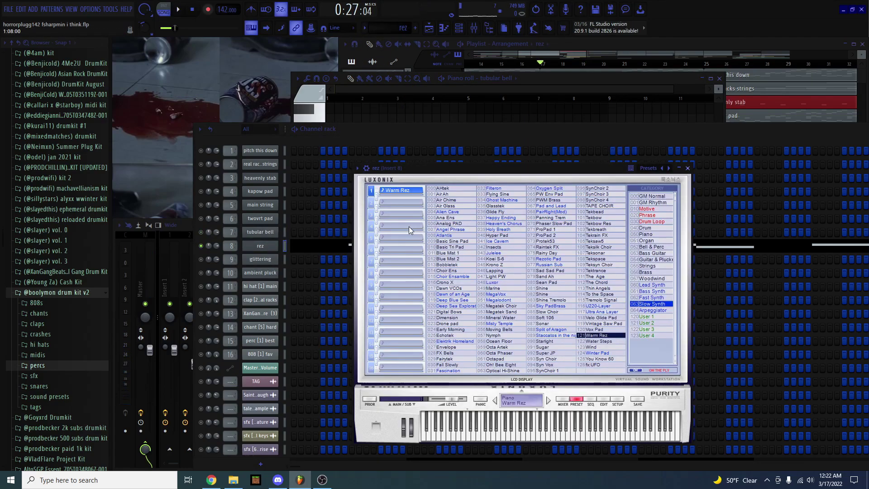
Open the rez notes in the piano roll and play the full line back.
click(333, 252)
key(space)
scroll(332, 252, down, 1)
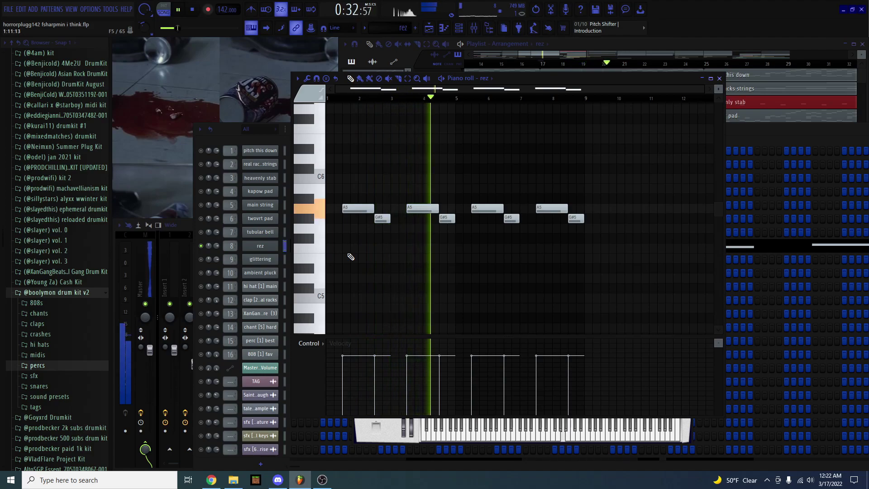
key(space)
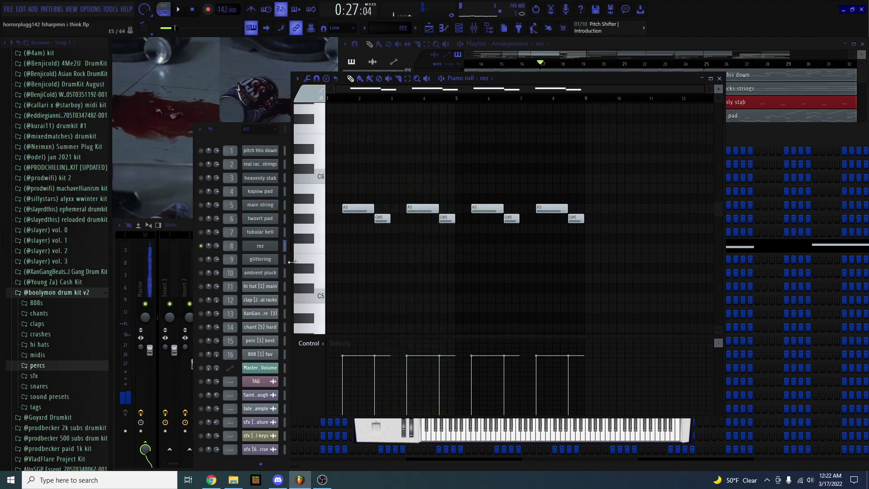
Show the glittering channel's Xpand!2 preset and switch to the glittering pattern with its channel enabled.
click(267, 262)
drag(372, 178, 351, 164)
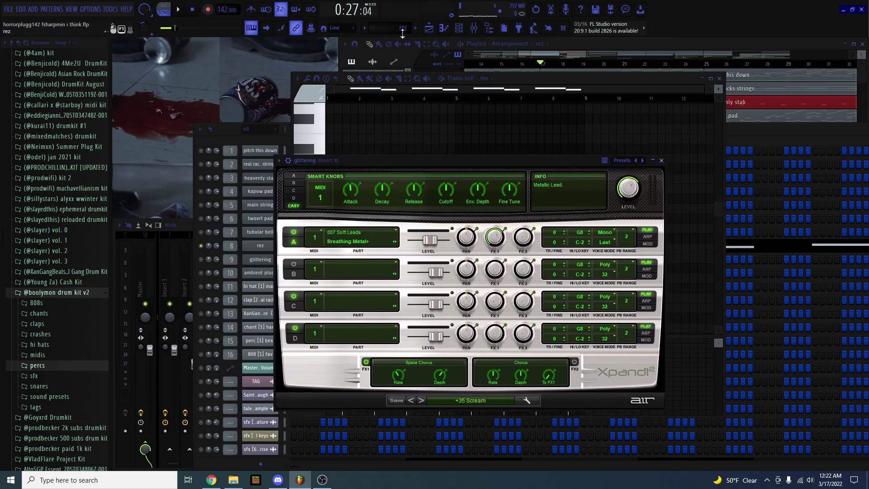
scroll(403, 33, down, 1)
click(207, 259)
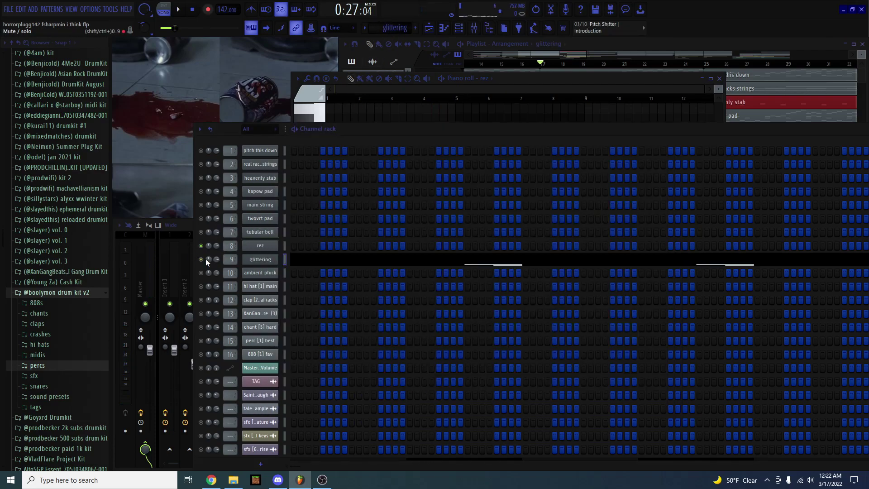
Play back the soloed glittering notes in the piano roll with the full line in view, and close the piano roll.
click(329, 258)
key(space)
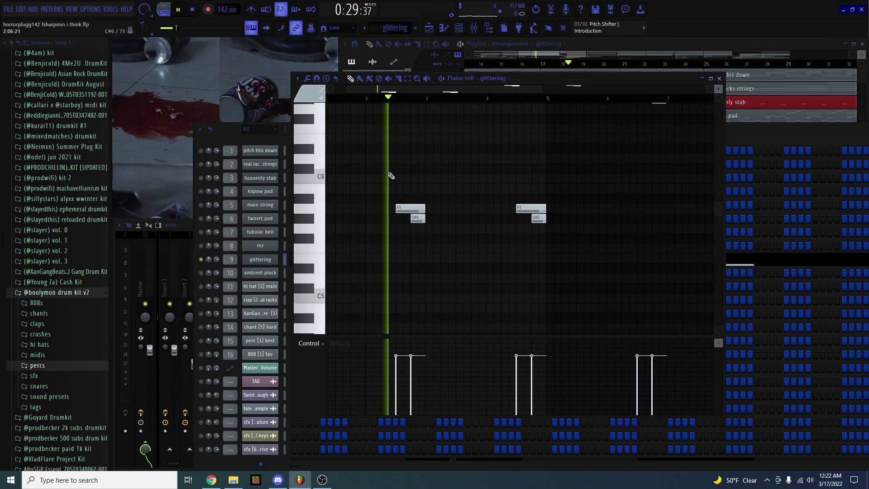
scroll(432, 215, down, 2)
scroll(446, 254, up, 2)
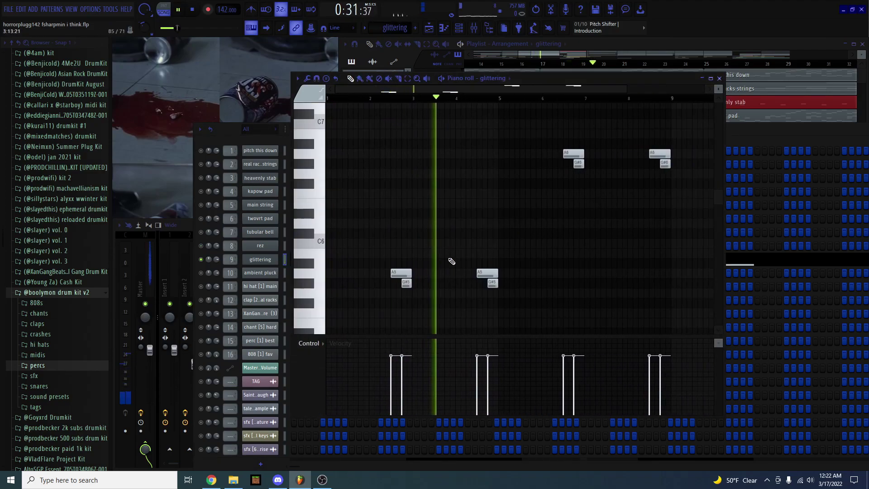
scroll(519, 300, down, 1)
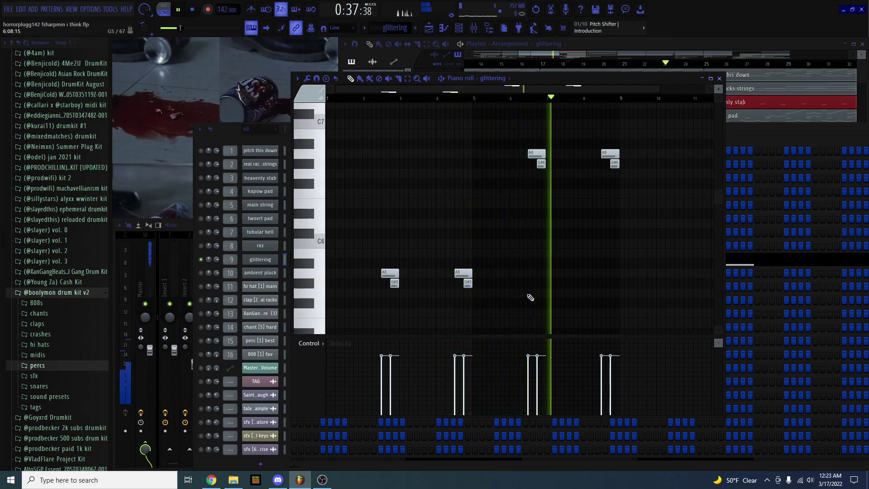
key(space)
click(720, 79)
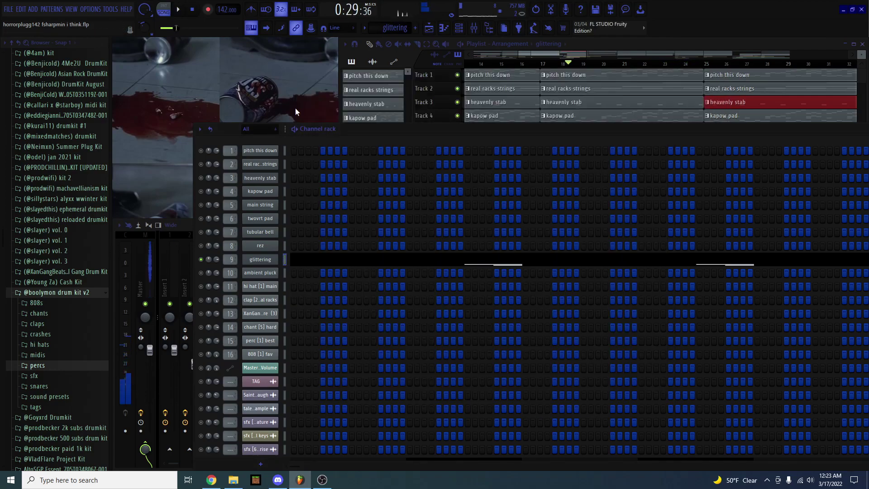
Solo the ambient pluck channel and show its Xpand!2 preset and the Ambience + FX category in the preset list.
scroll(385, 25, down, 1)
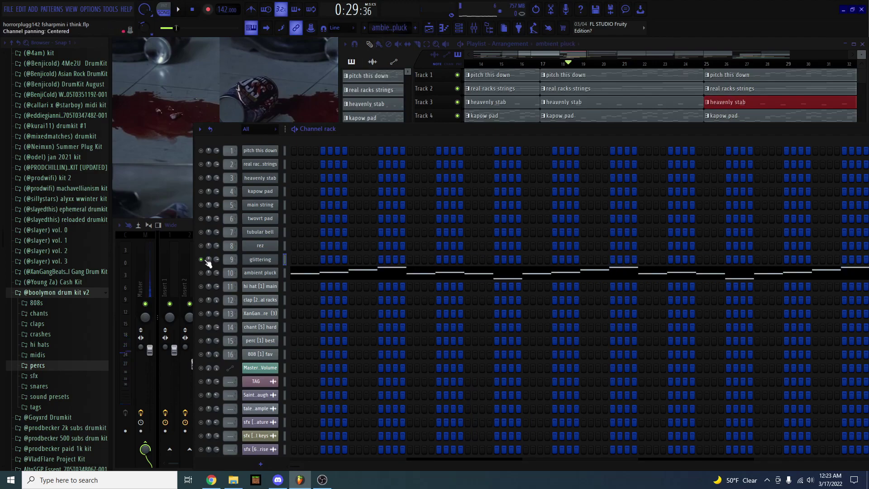
click(270, 273)
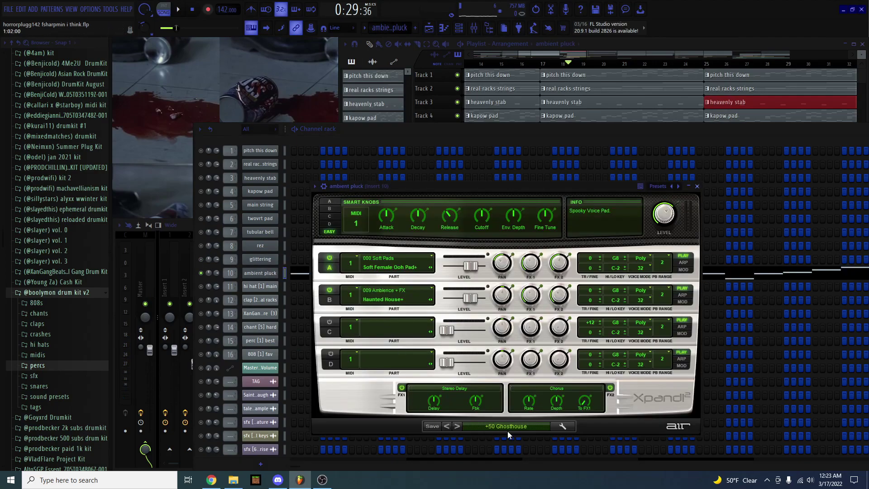
click(487, 426)
mouse_move(487, 332)
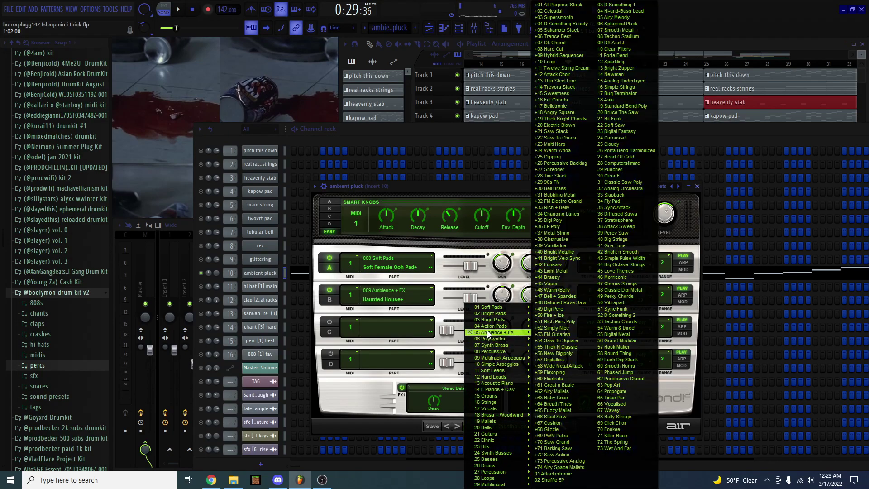
click(377, 372)
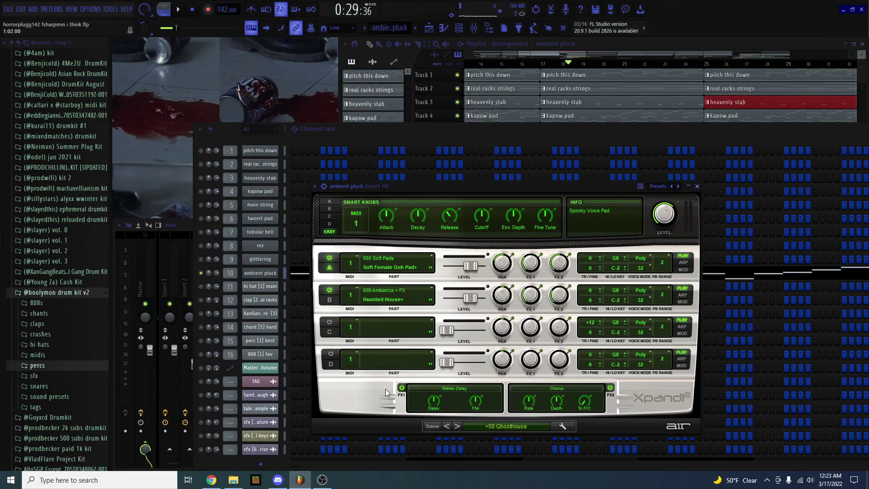
Open the ambient pluck notes in the piano roll and bring the full line into view.
click(293, 277)
scroll(356, 245, up, 2)
scroll(356, 245, down, 2)
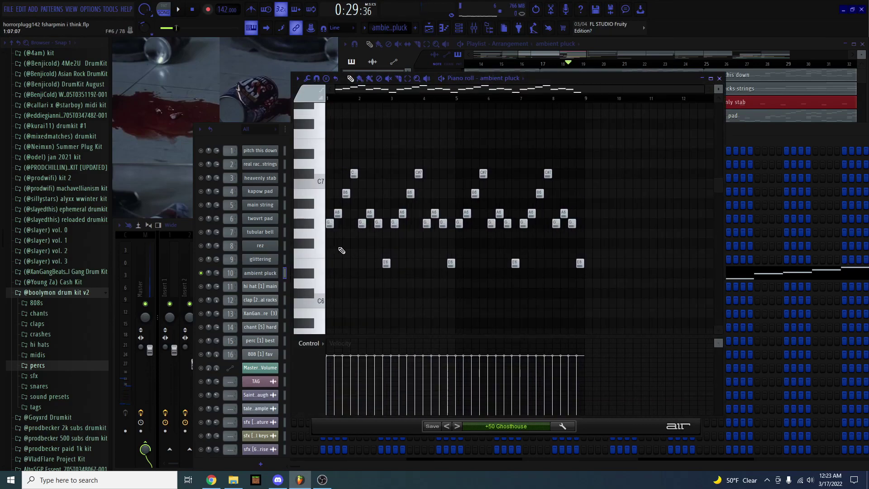
scroll(305, 237, up, 2)
scroll(305, 236, down, 2)
scroll(288, 143, down, 1)
scroll(287, 143, up, 2)
Play back the ambient pluck notes from the start of the line.
key(space)
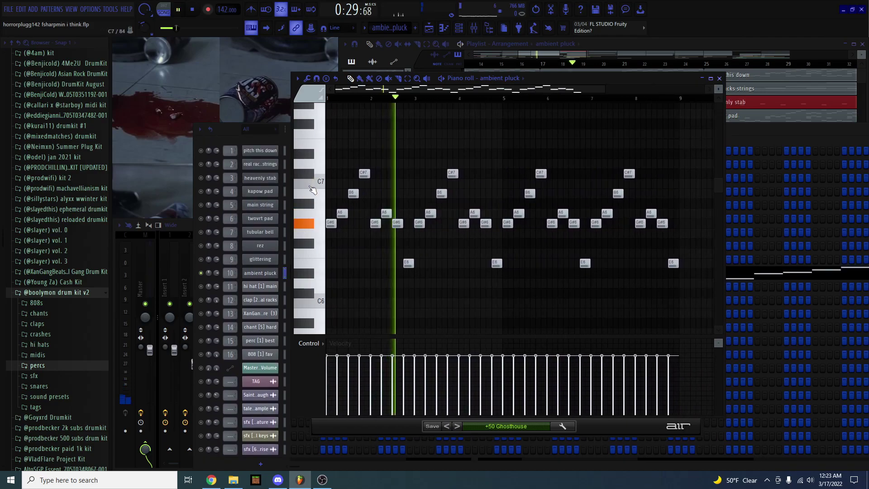
key(space)
scroll(337, 136, up, 2)
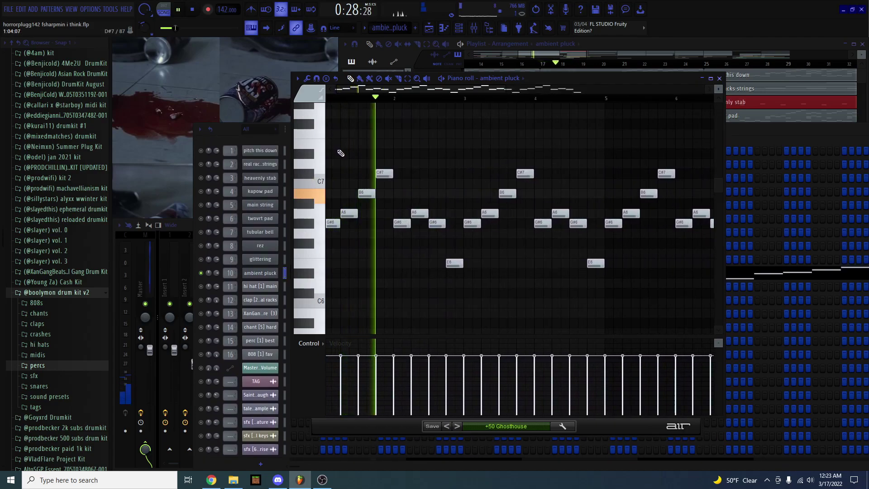
scroll(344, 158, down, 1)
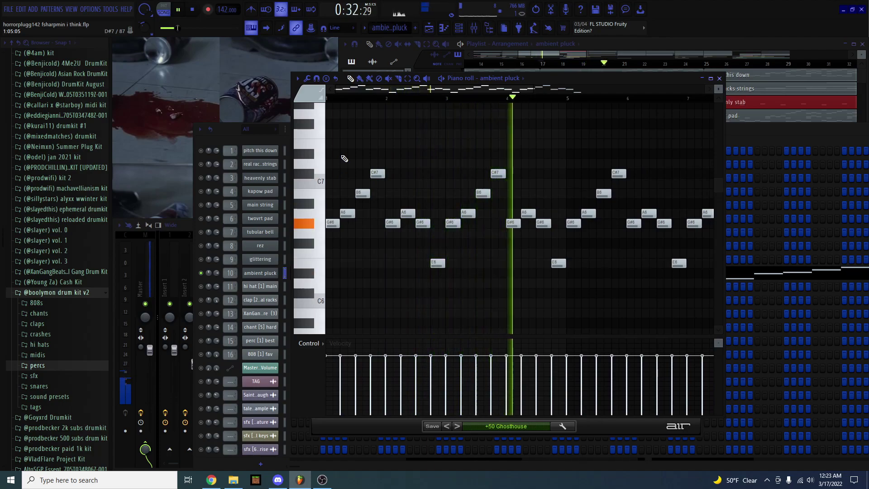
scroll(344, 160, down, 2)
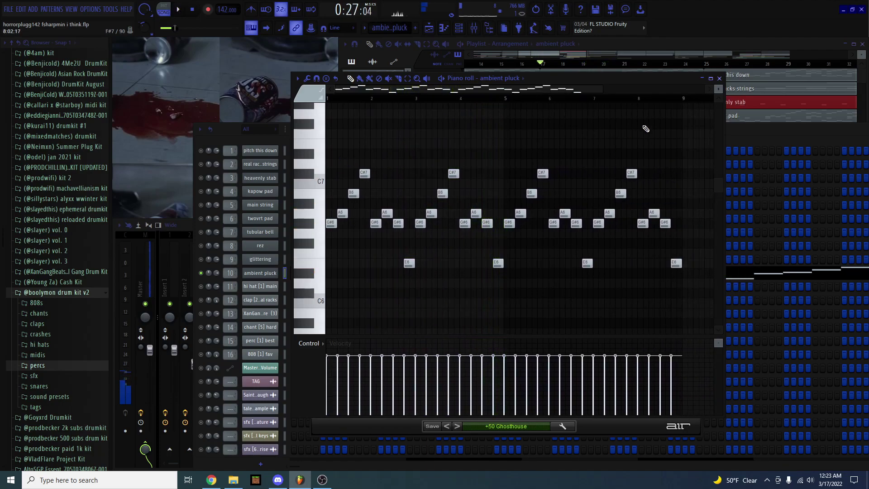
Close the piano roll and unsolo the ambient pluck channel so all channels are enabled.
click(720, 79)
click(422, 221)
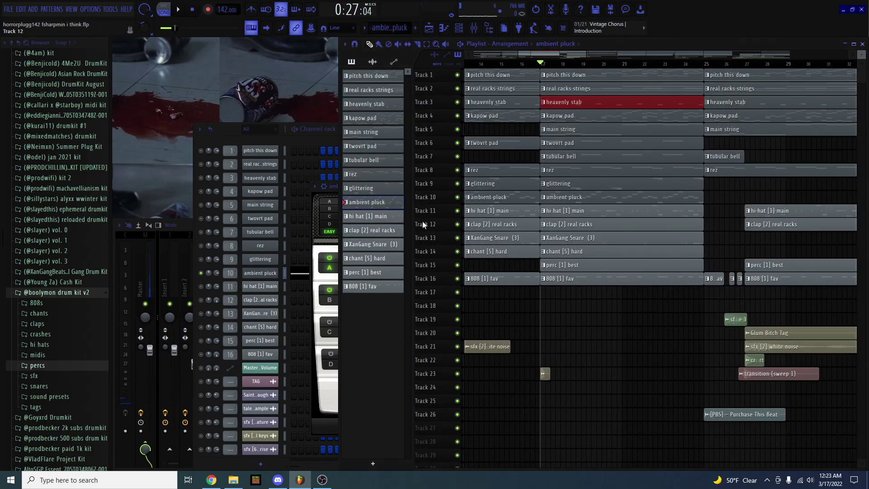
right_click(202, 272)
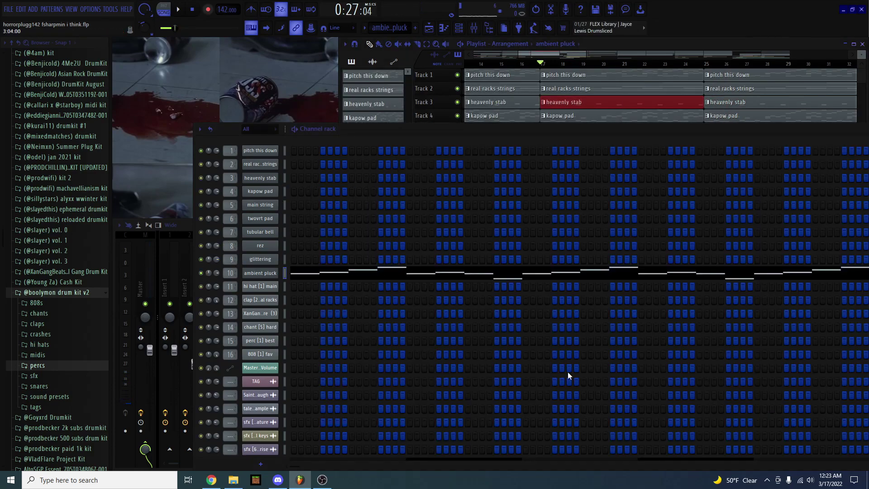
Play back all melody layers together in the playlist with only tracks 1 to 10 enabled.
click(524, 110)
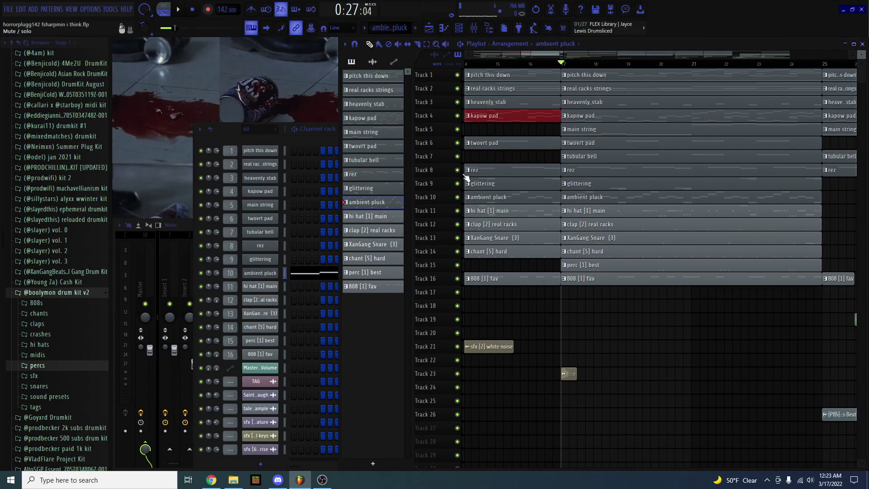
right_click(457, 197)
key(space)
scroll(638, 251, up, 1)
scroll(633, 262, down, 4)
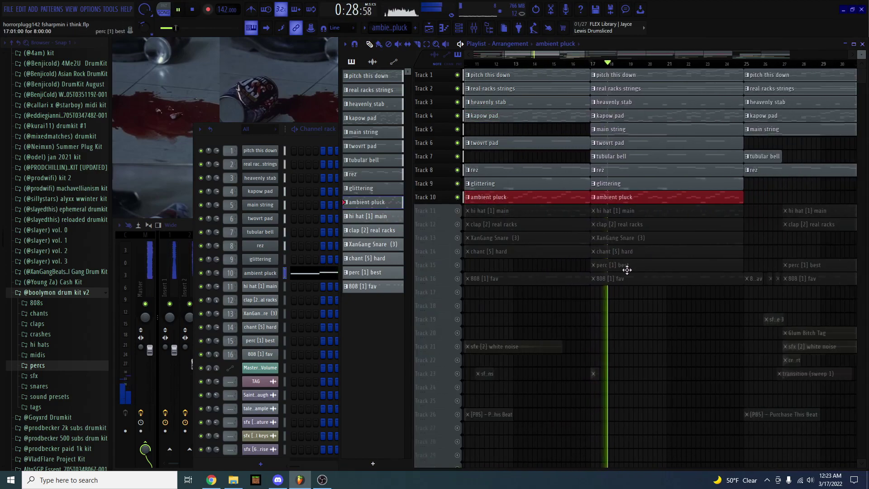
scroll(628, 281, down, 2)
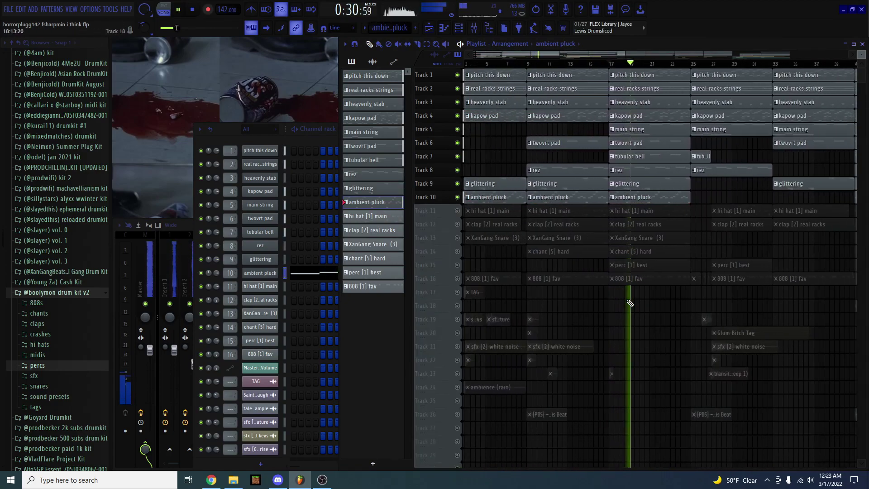
scroll(630, 303, down, 3)
scroll(588, 300, up, 2)
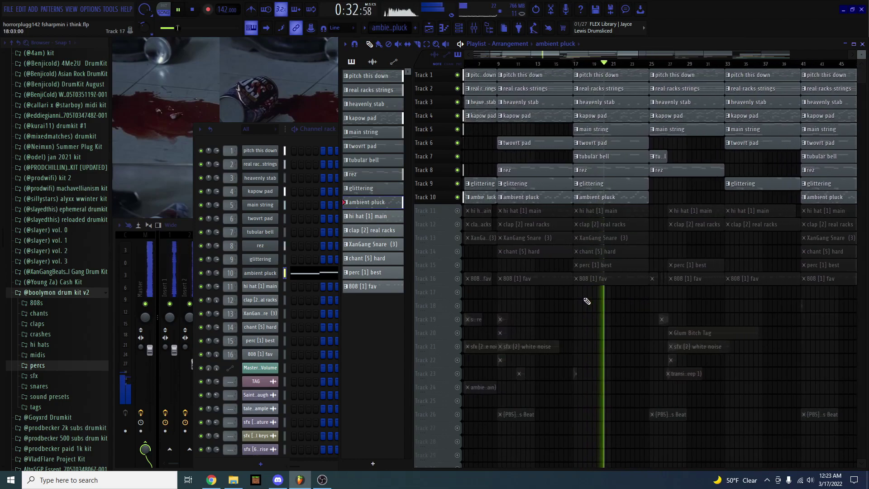
scroll(587, 301, down, 2)
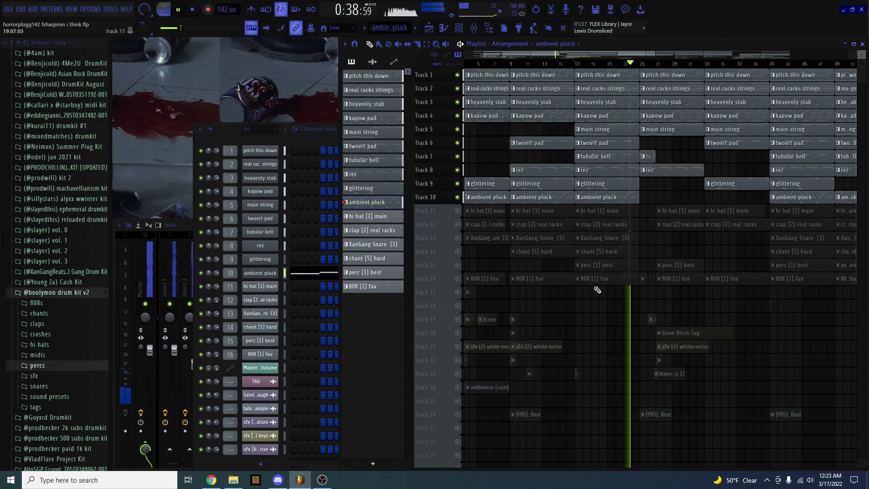
key(space)
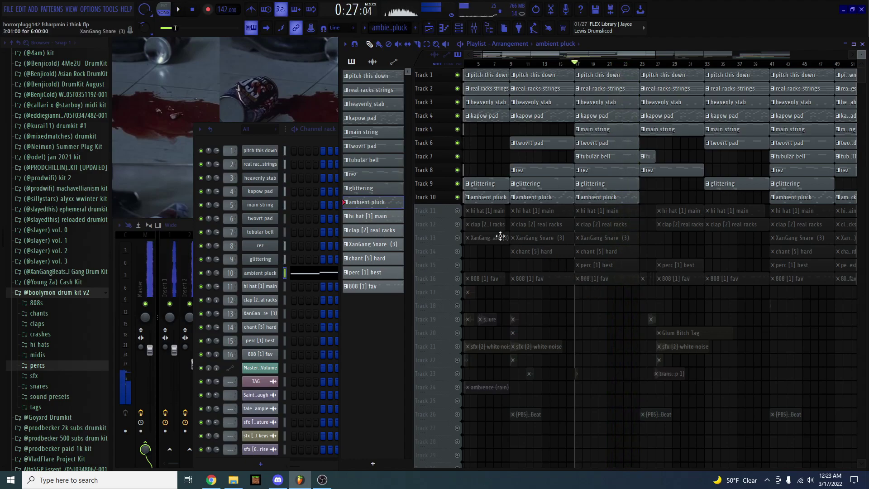
Enable only the drum tracks 11 to 16 in the playlist and play the section from bar 17.
scroll(498, 225, up, 3)
ctrl+click(531, 279)
scroll(561, 231, up, 3)
click(569, 219)
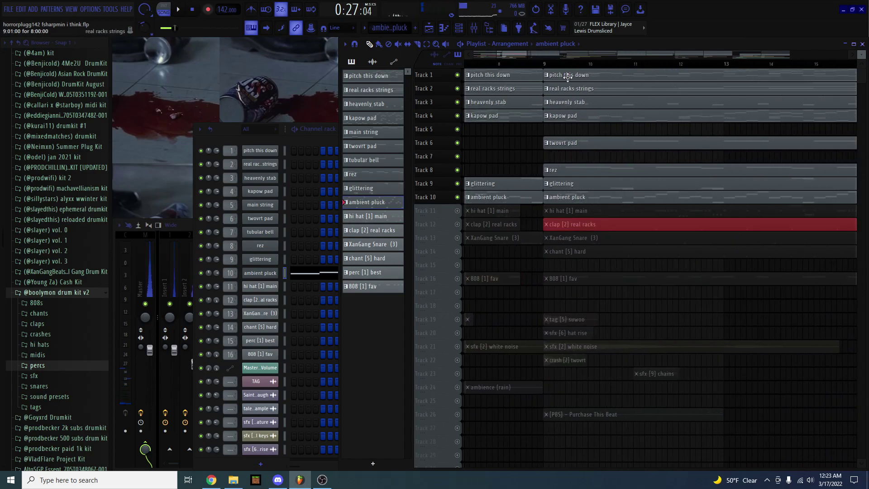
right_click(458, 210)
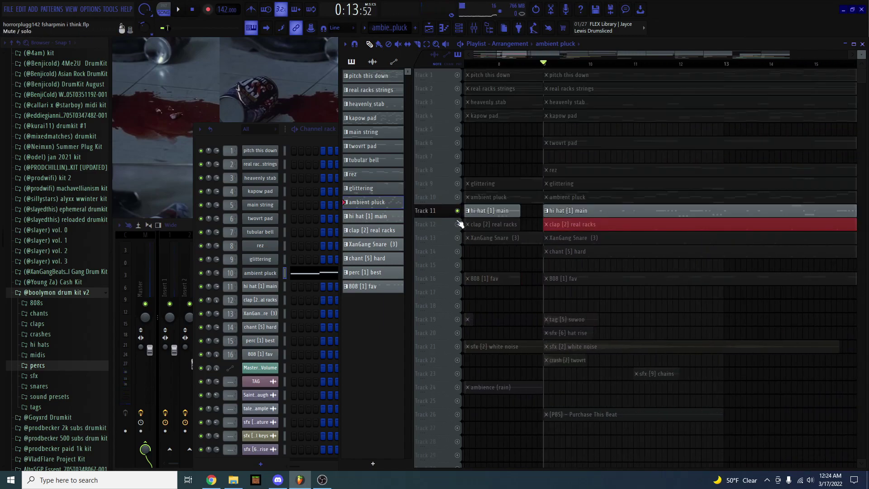
click(458, 224)
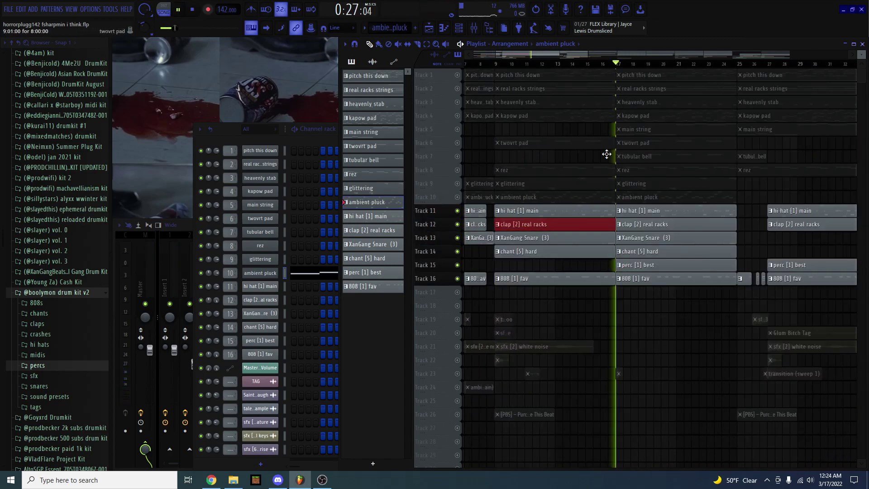
scroll(657, 252, up, 2)
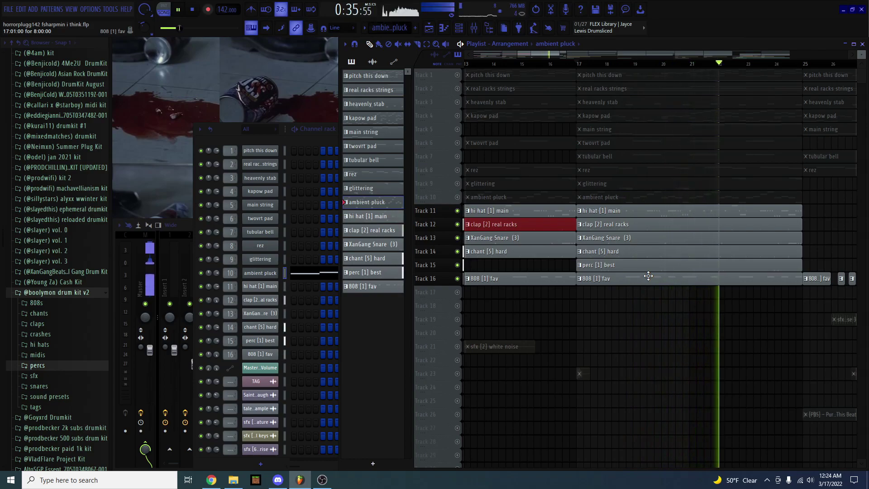
Stop playback, open the hi hat [1] main pattern in the piano roll and select the hi-hat rolls in bars 3 and 4.
double_click(638, 216)
key(space)
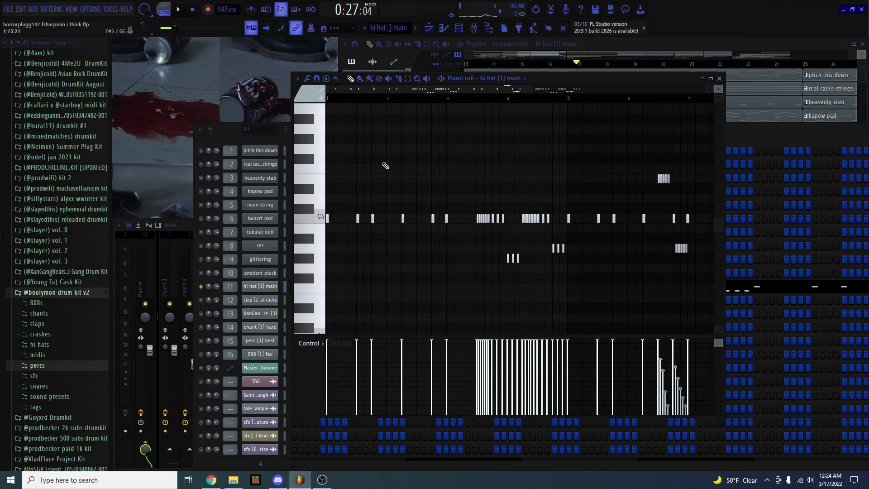
scroll(361, 250, down, 1)
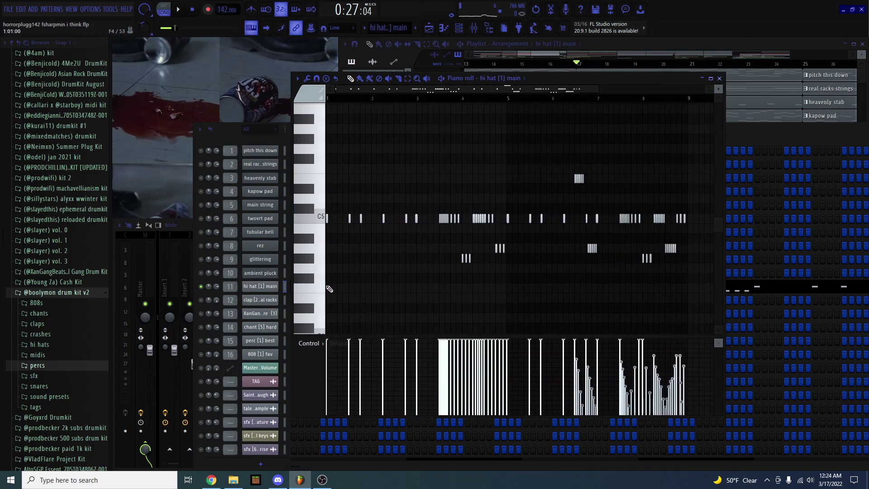
ctrl+scroll(325, 288, down, 2)
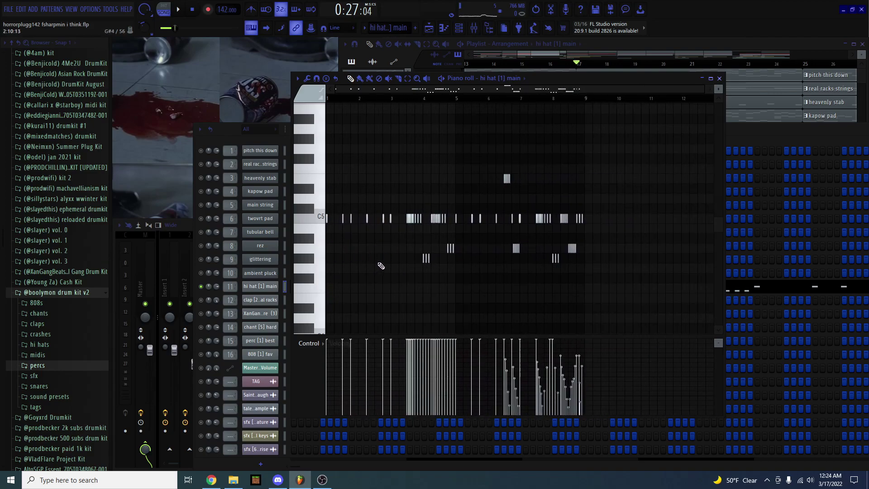
drag(406, 211, 454, 271)
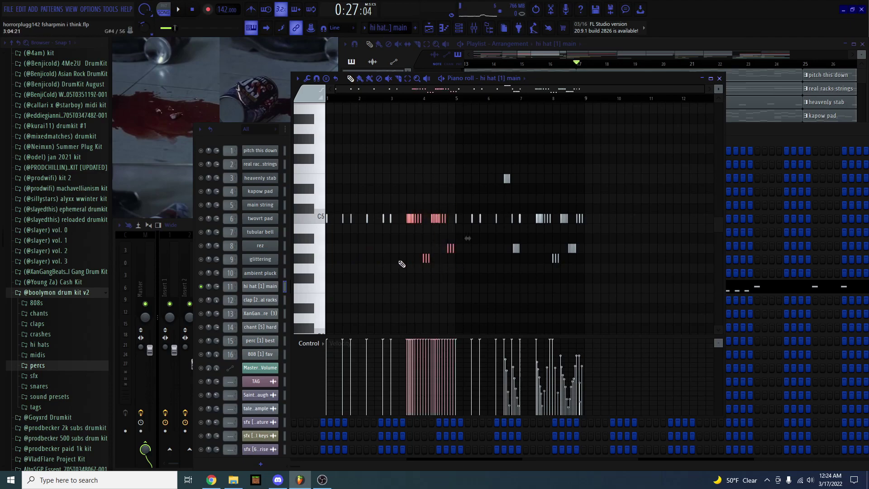
Deselect the hi-hat rolls, play the hi hat [1] main pattern through its eight bars and stop playback.
ctrl+scroll(388, 262, up, 1)
ctrl+click(388, 262)
ctrl+scroll(362, 255, down, 1)
key(space)
ctrl+scroll(326, 247, up, 1)
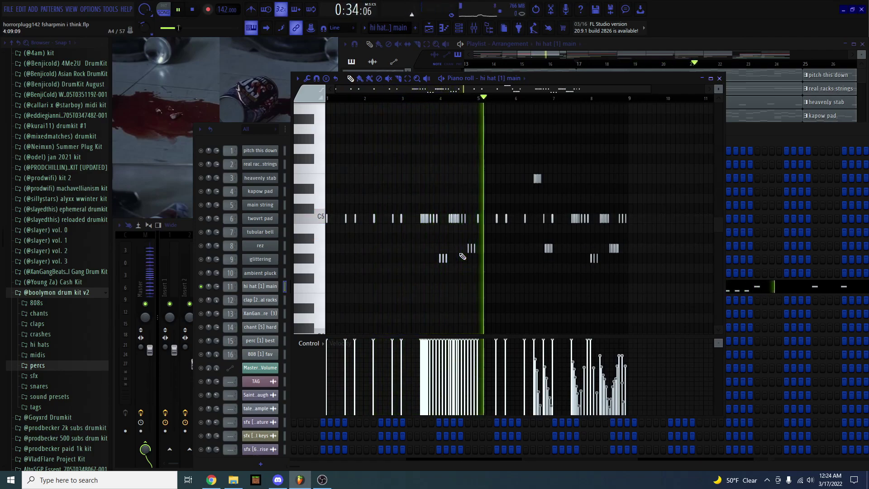
scroll(587, 257, up, 3)
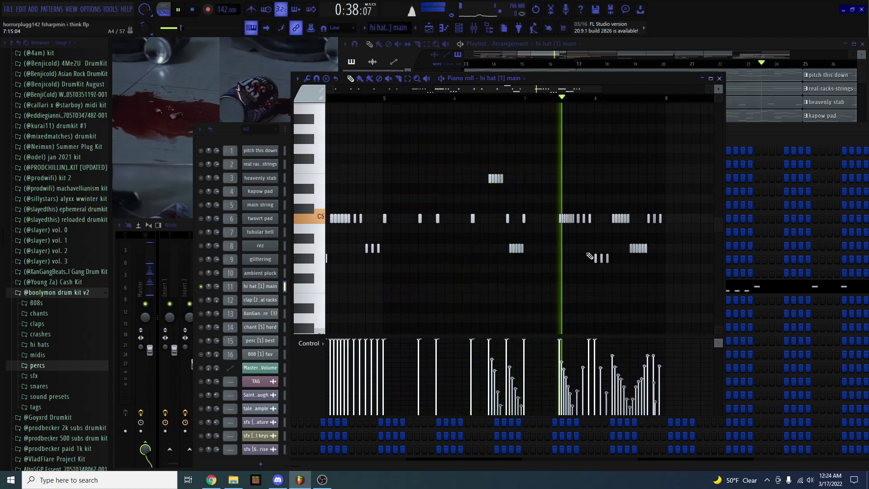
scroll(590, 256, down, 1)
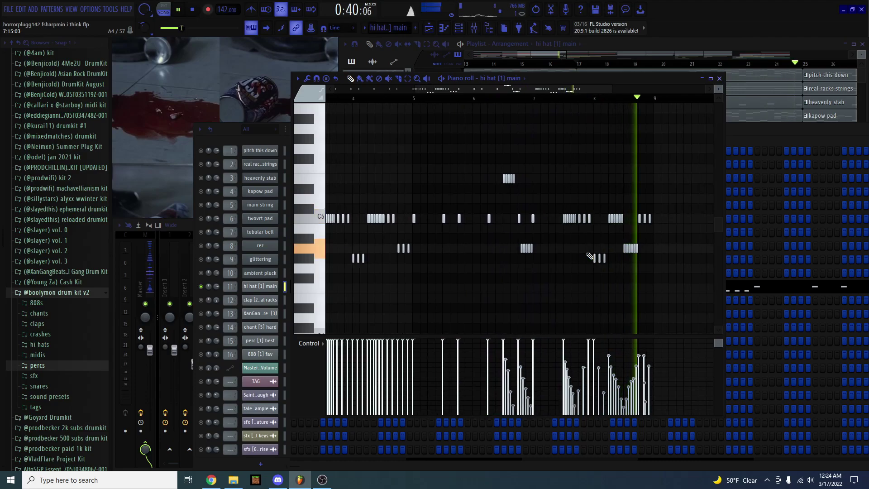
scroll(588, 256, down, 3)
key(space)
View the piano roll's snap options without changing them, and play the hi-hat roll in bar 3 close up.
scroll(338, 163, up, 4)
click(317, 79)
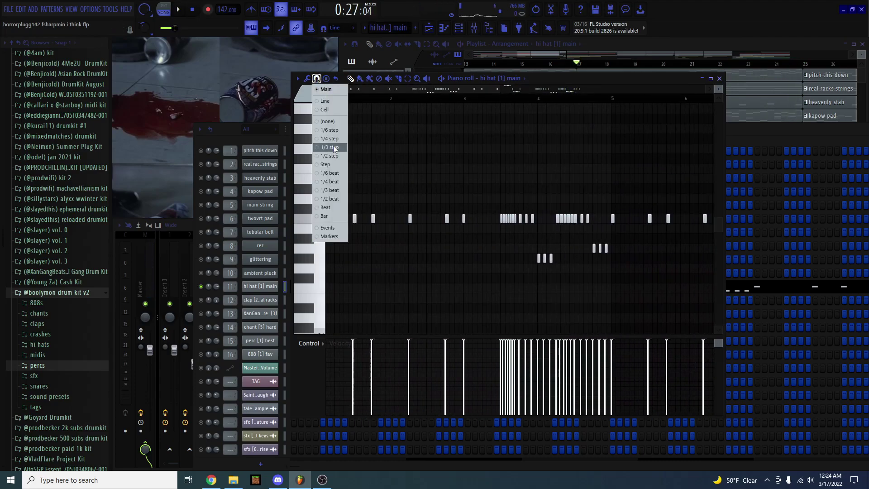
click(316, 78)
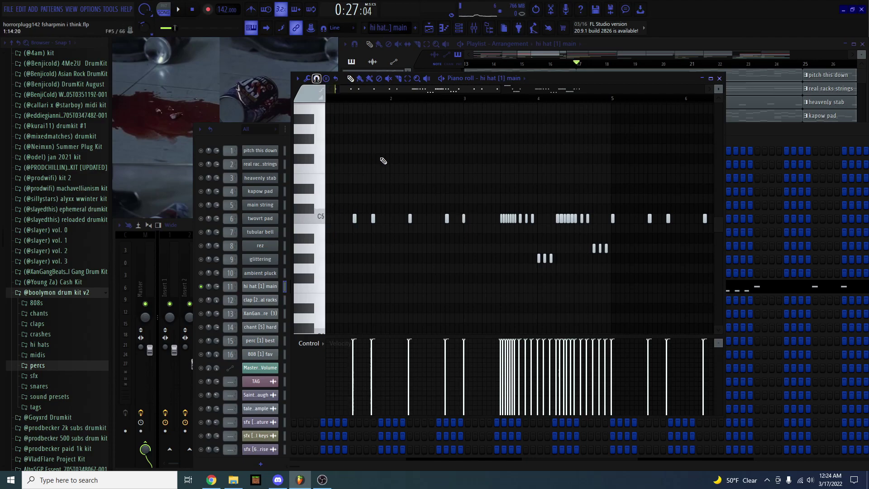
scroll(398, 235, down, 3)
scroll(483, 192, up, 8)
click(410, 99)
key(space)
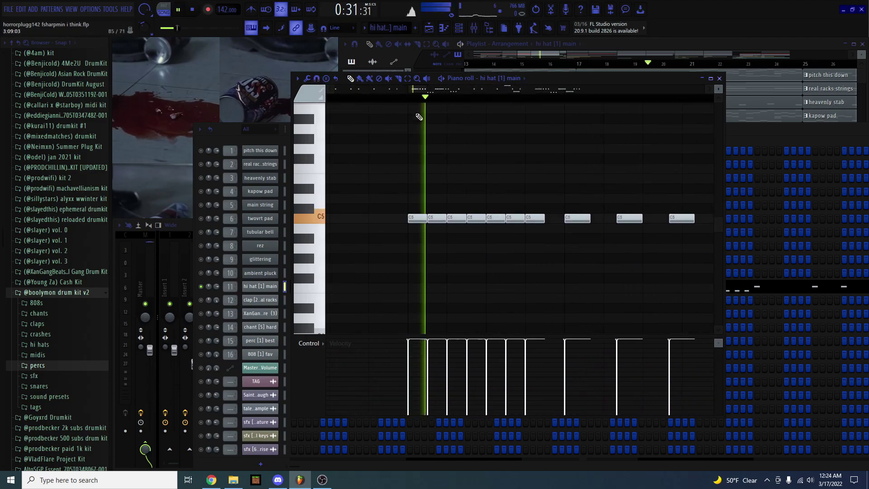
scroll(456, 190, down, 7)
key(space)
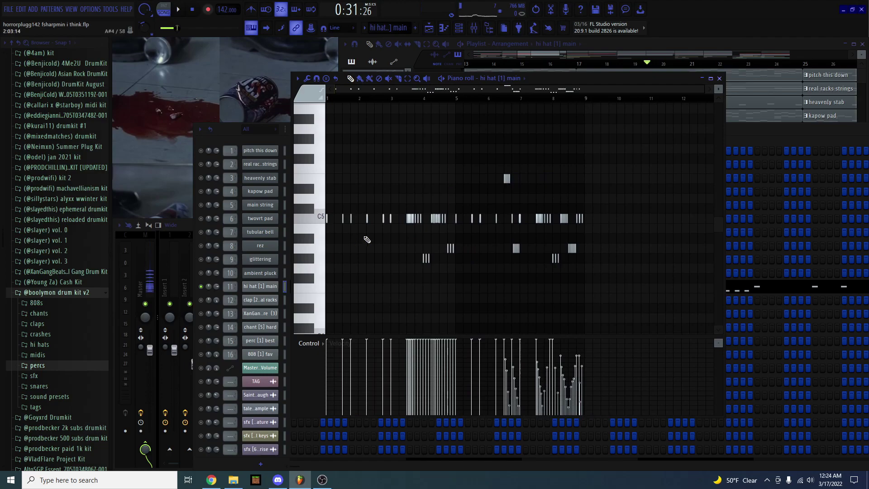
Solo the clap [2] real racks channel, preview its sample and close the sampler.
click(208, 300)
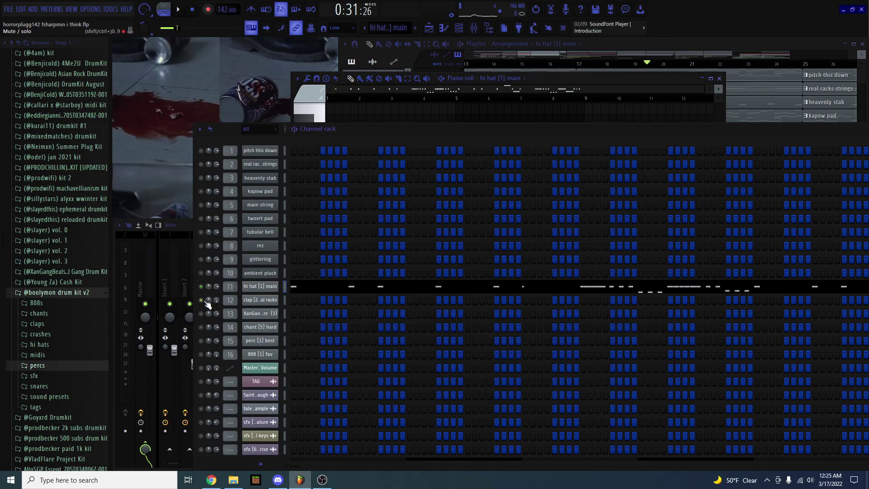
click(255, 301)
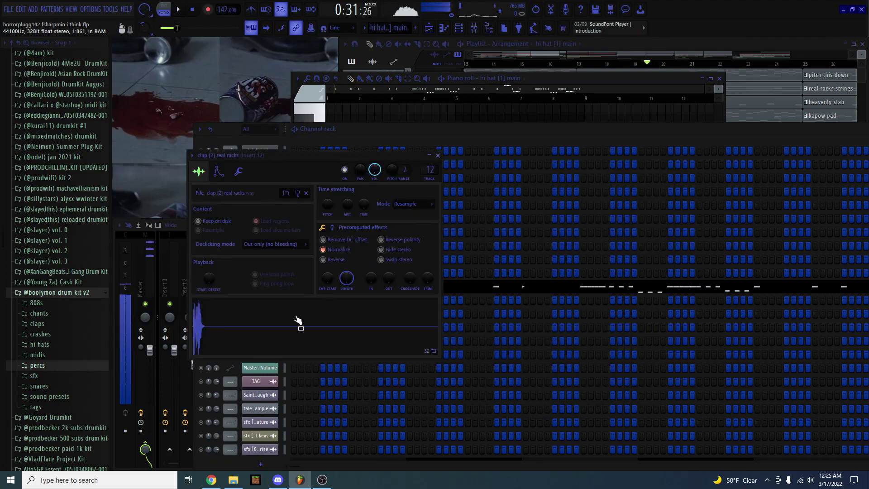
click(437, 155)
Solo the XanGang Snare (3) channel, preview its sample and close the sampler.
click(271, 314)
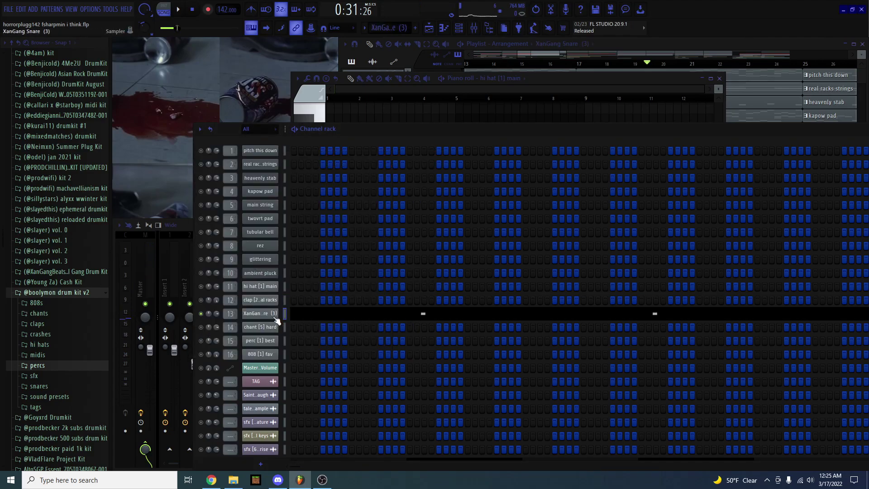
click(309, 343)
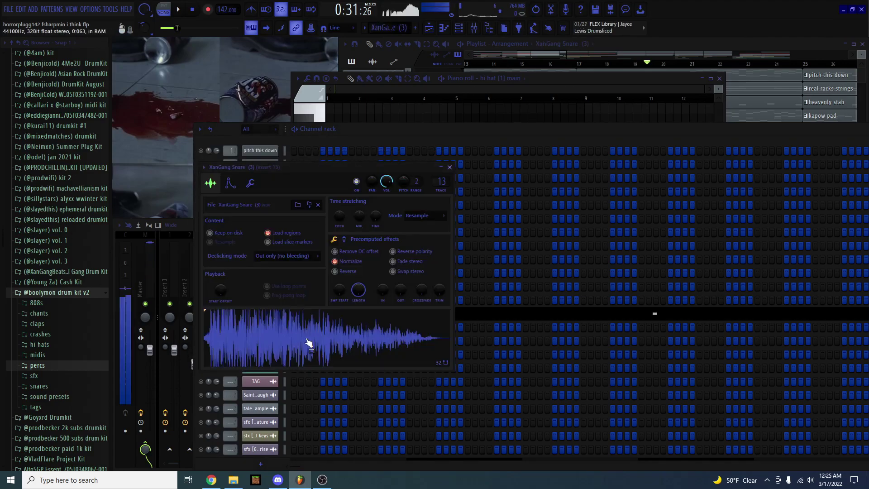
click(449, 167)
Open the XanGang Snare (3) pattern in the piano roll and play it through the closing snare roll in bar 8.
click(340, 315)
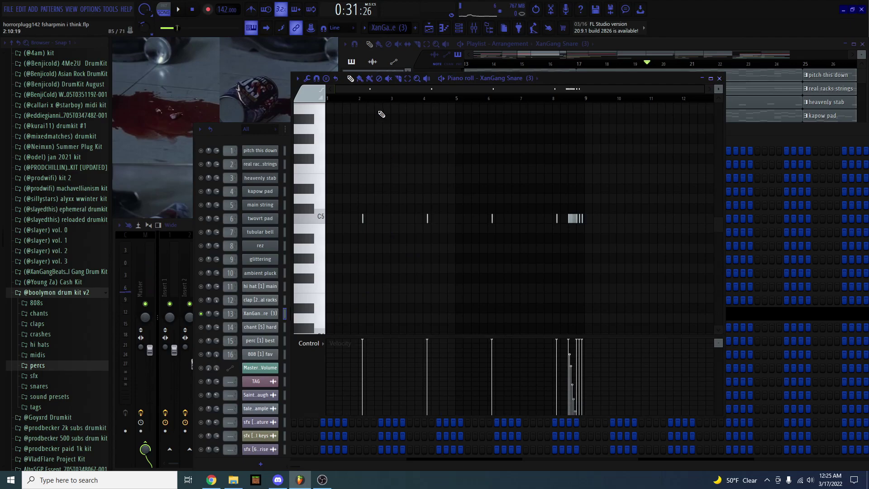
scroll(351, 196, up, 2)
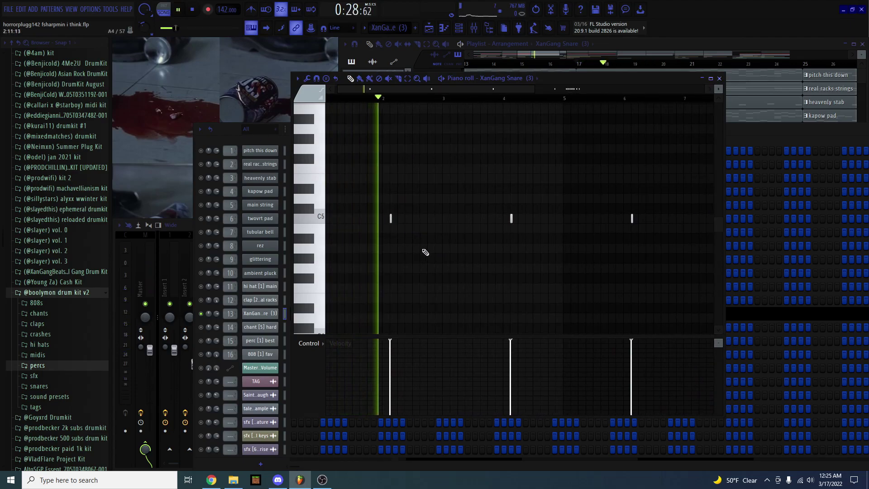
scroll(498, 264, down, 1)
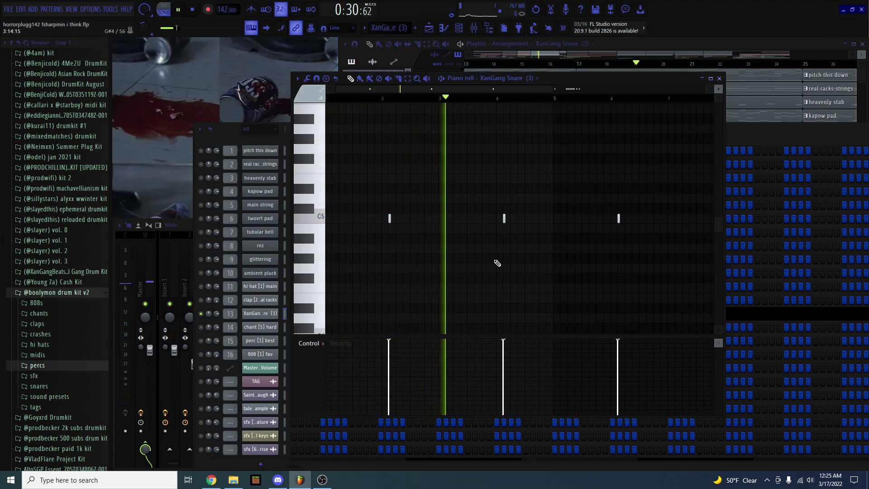
scroll(498, 263, down, 1)
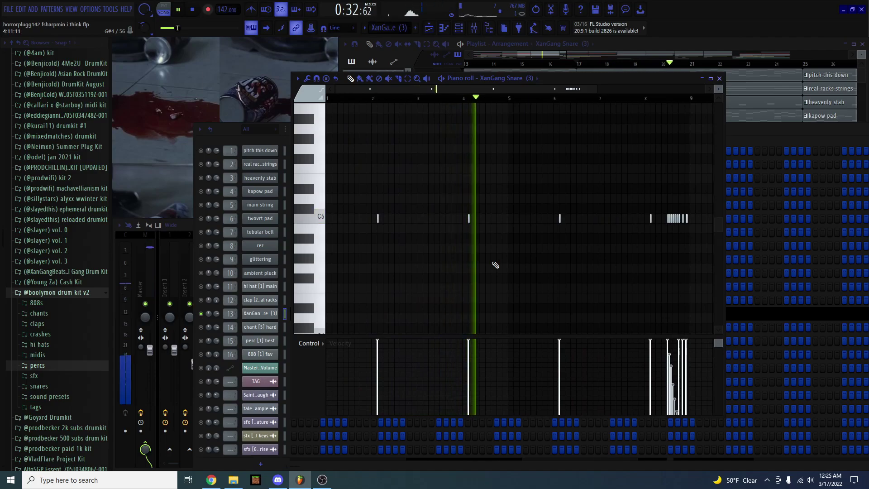
scroll(530, 248, down, 1)
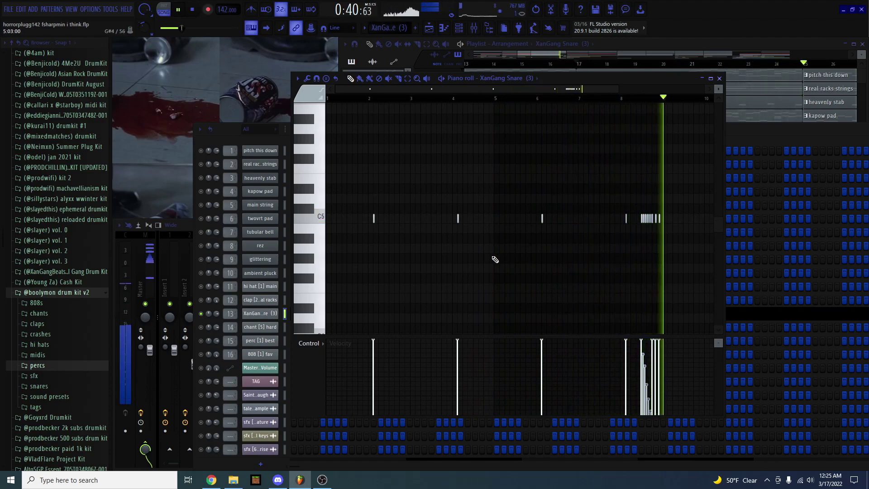
key(space)
scroll(386, 30, down, 1)
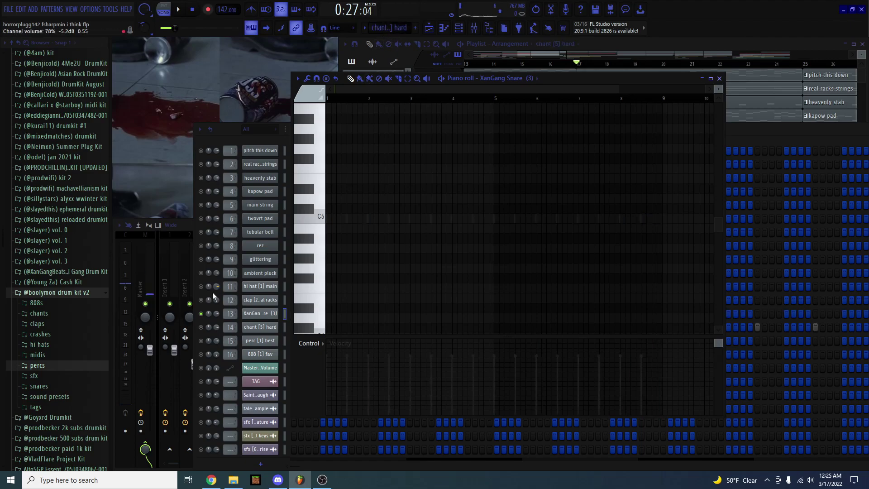
Solo the chant [5] hard channel, open its pattern in the piano roll and play it.
click(201, 327)
right_click(260, 327)
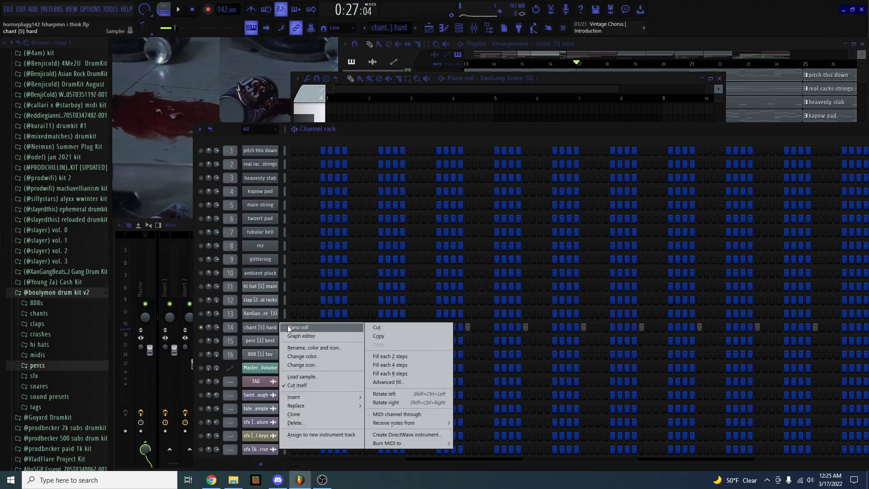
click(308, 327)
key(space)
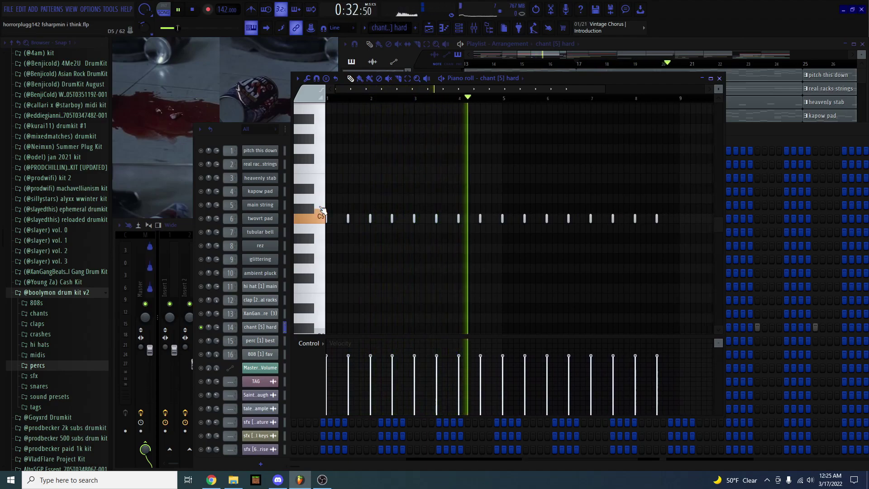
key(space)
Solo the perc [1] best channel, open its pattern in the piano roll and play it.
click(274, 341)
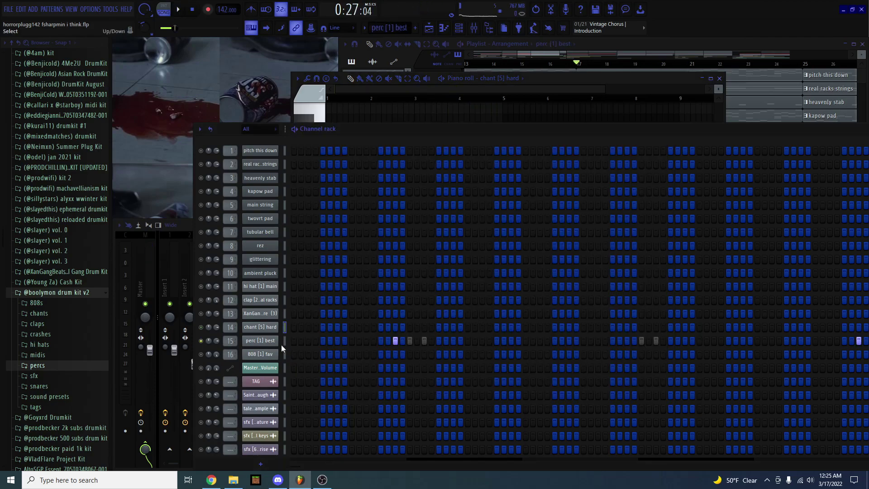
right_click(275, 345)
click(300, 344)
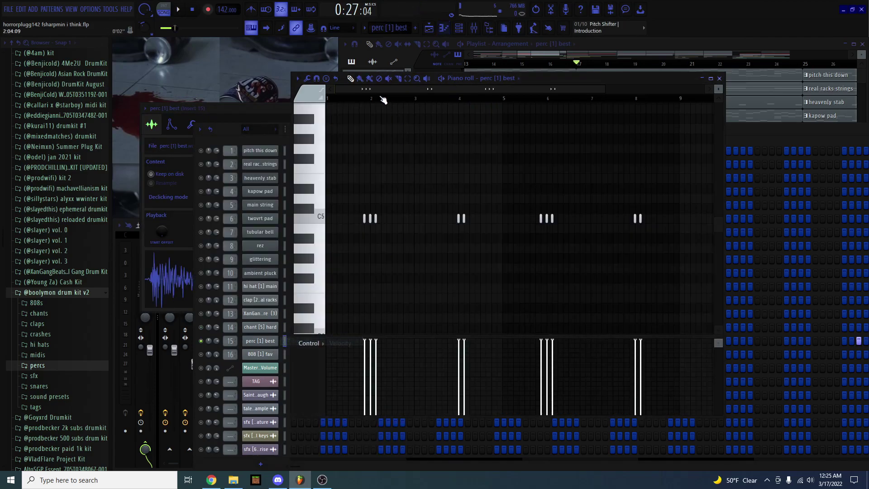
scroll(383, 100, up, 3)
key(space)
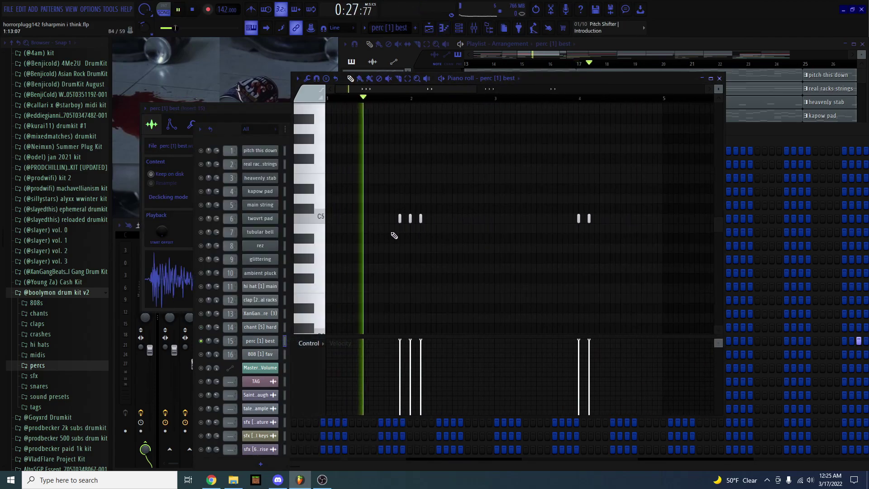
scroll(393, 244, down, 2)
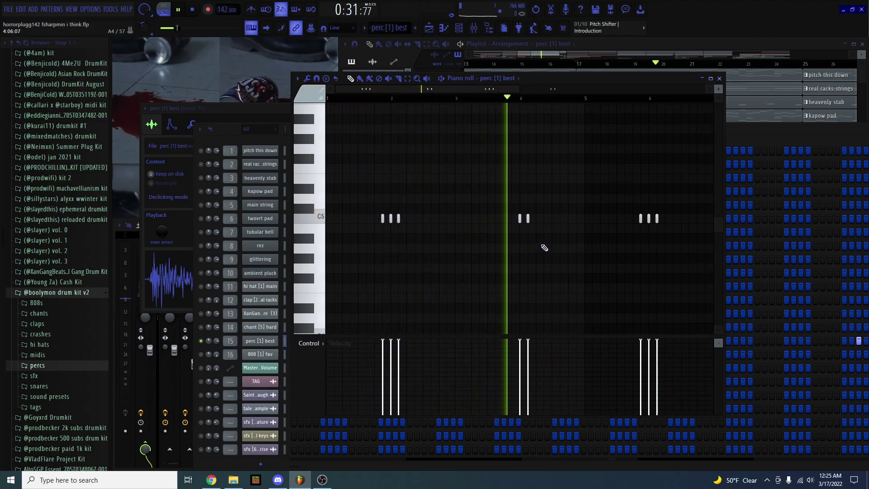
scroll(555, 247, down, 2)
key(space)
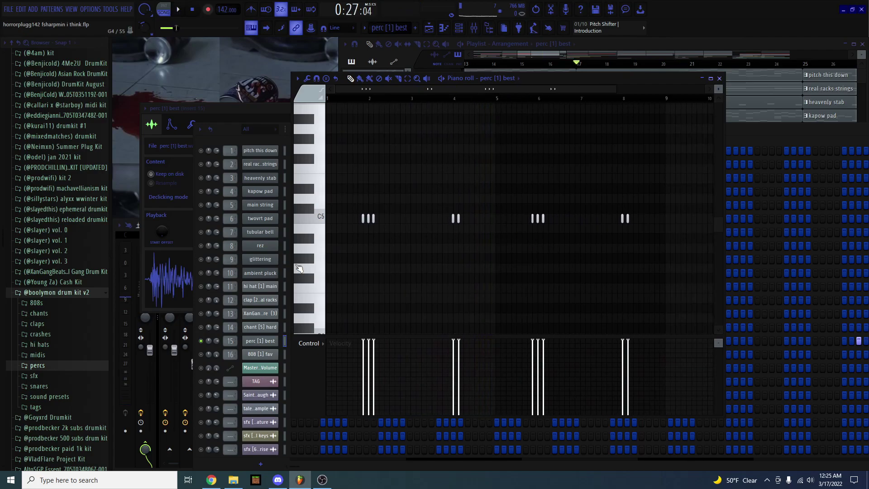
scroll(398, 26, down, 1)
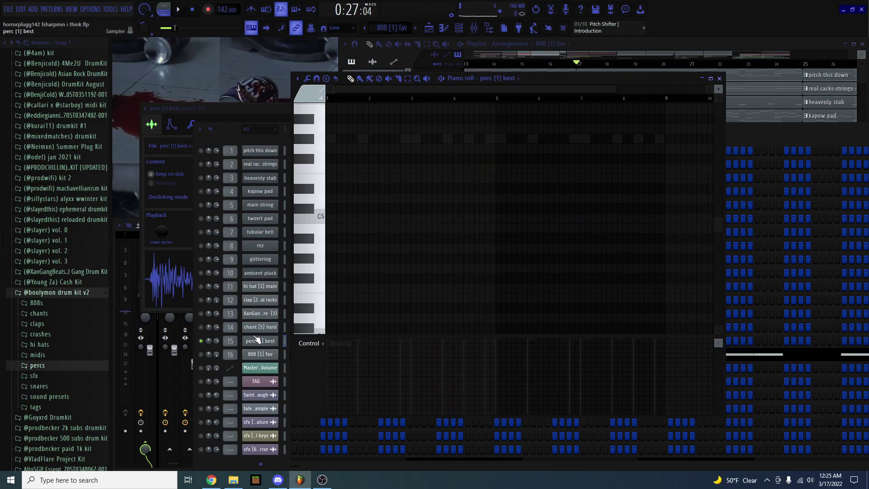
Solo the 808 [1] fav channel, preview its sample and close the sampler.
click(252, 355)
click(206, 356)
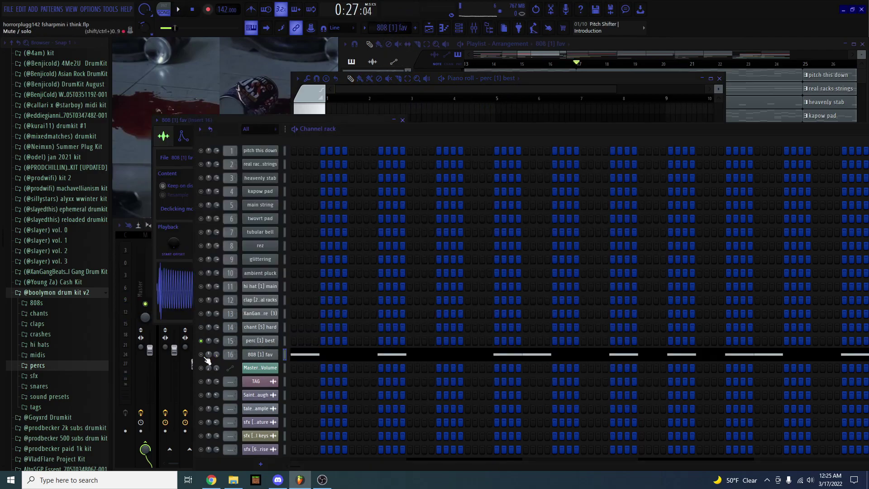
click(190, 297)
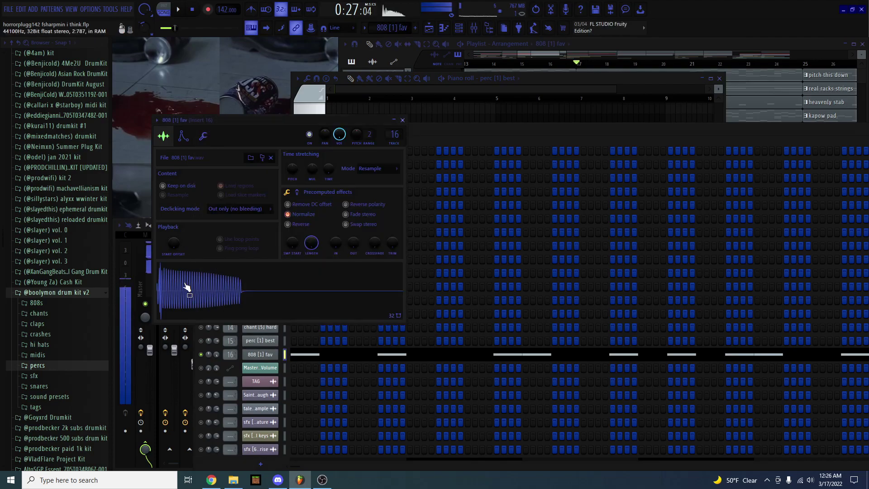
click(402, 119)
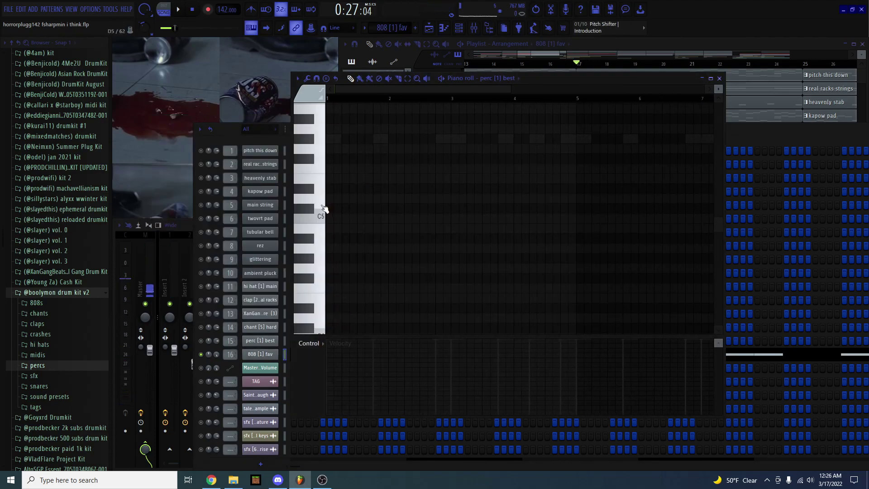
Open the 808 [1] fav pattern in the piano roll and play it.
right_click(274, 356)
click(298, 339)
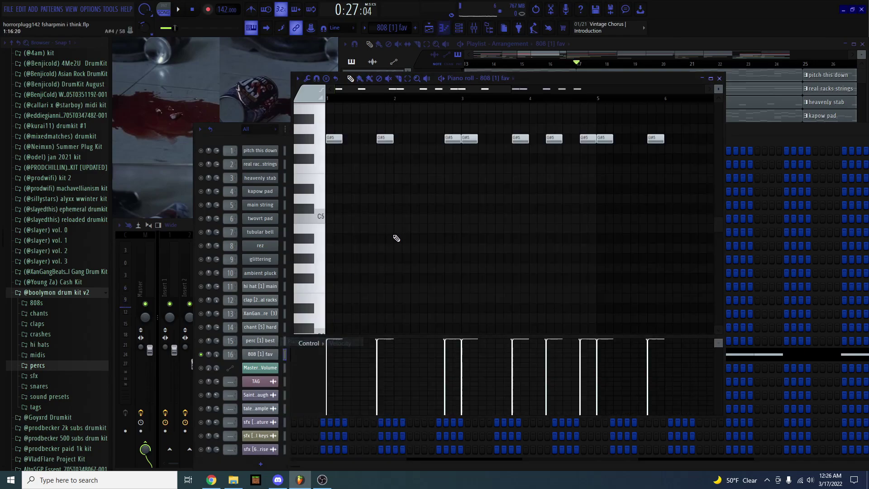
key(space)
scroll(406, 243, down, 2)
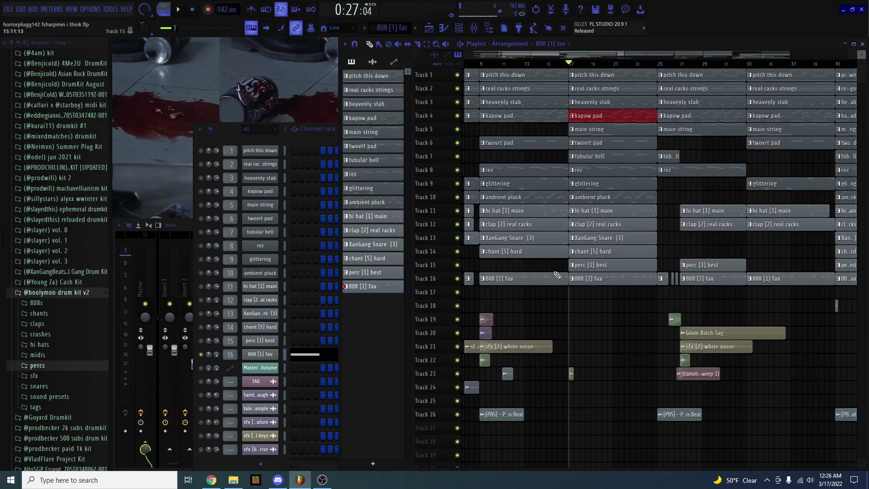
Review the full arrangement in the playlist and play it from bar 9 with all channels enabled, including the effects on tracks 17 to 26.
scroll(556, 274, down, 4)
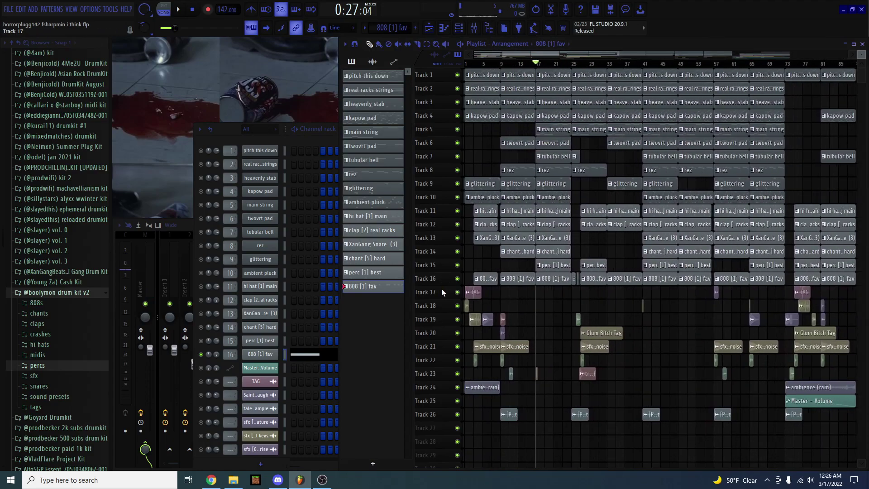
scroll(444, 291, up, 6)
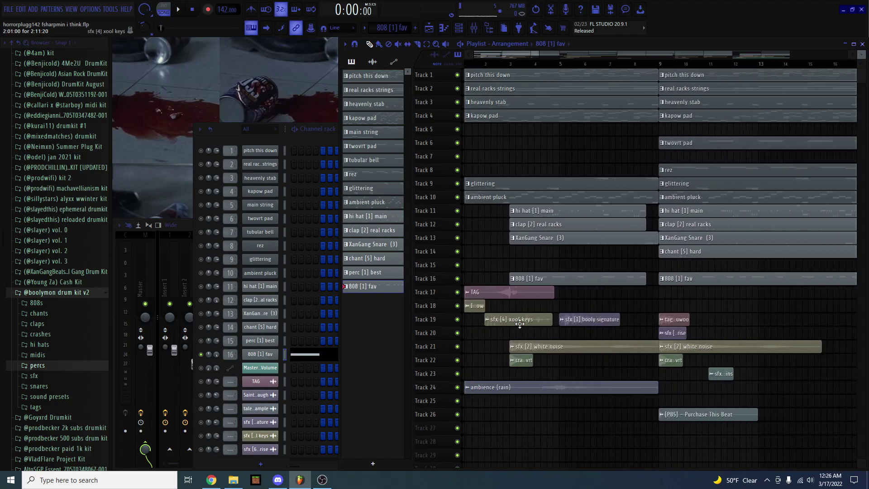
scroll(471, 302, down, 6)
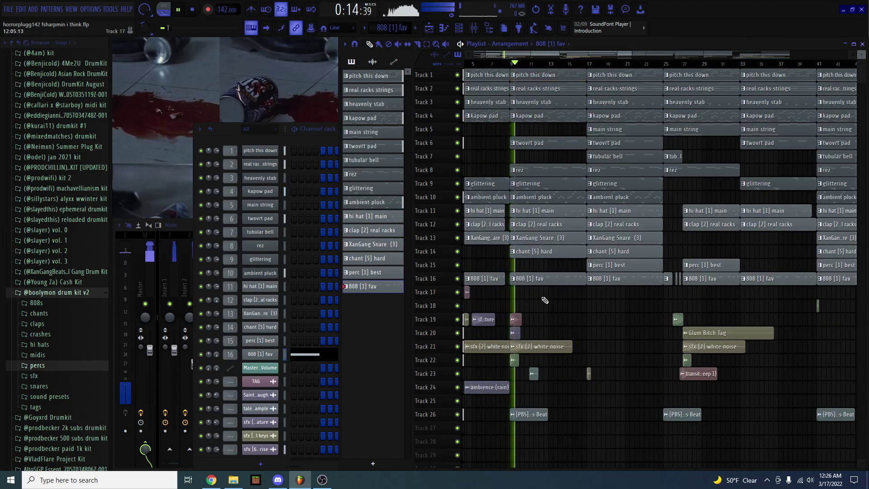
scroll(543, 290, up, 1)
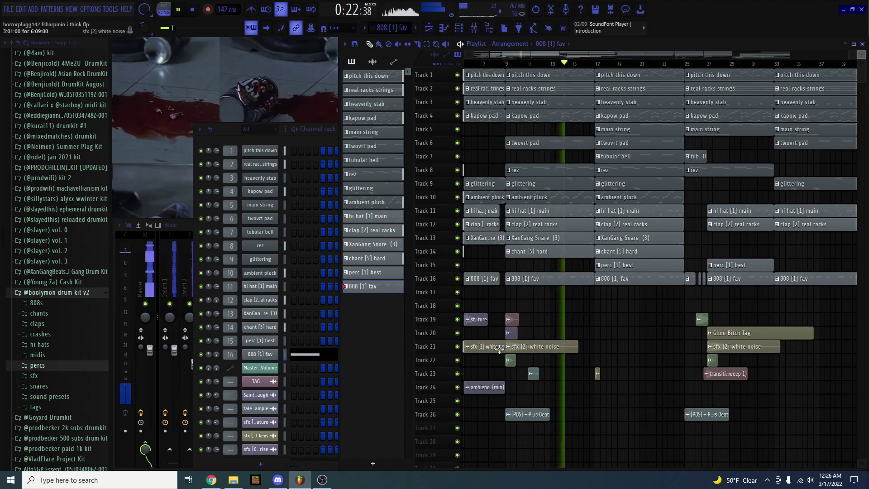
scroll(592, 318, down, 3)
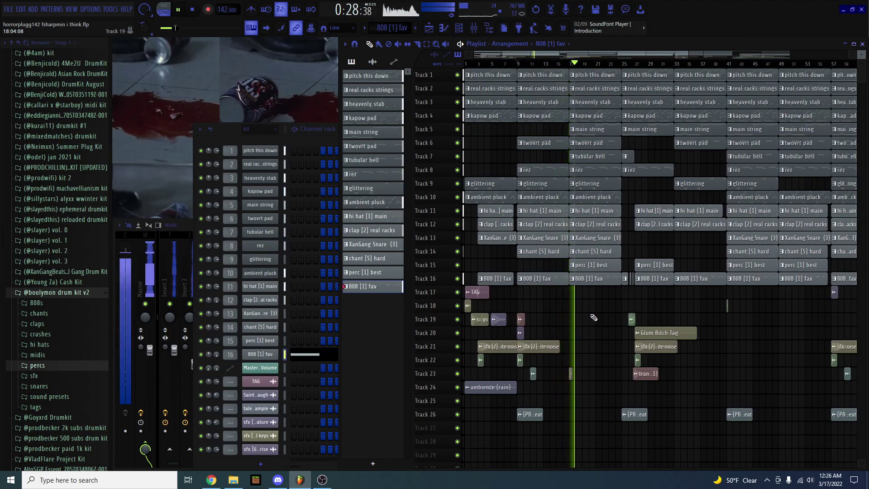
key(space)
scroll(557, 313, down, 2)
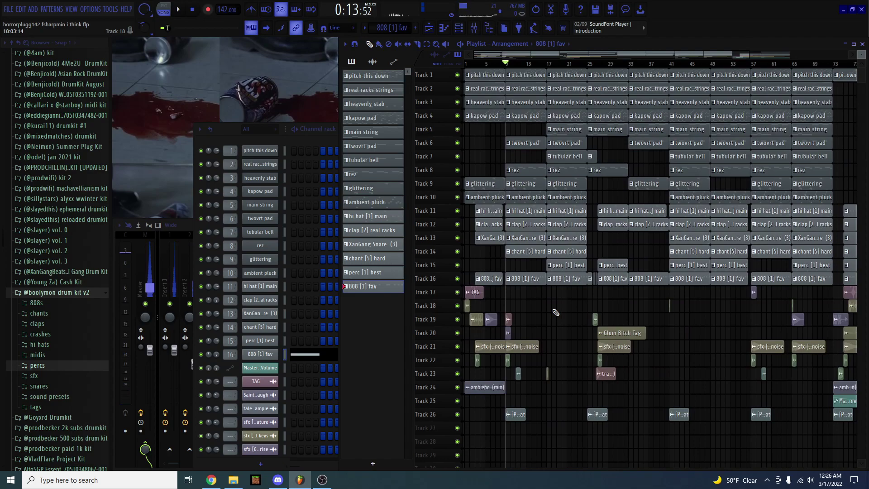